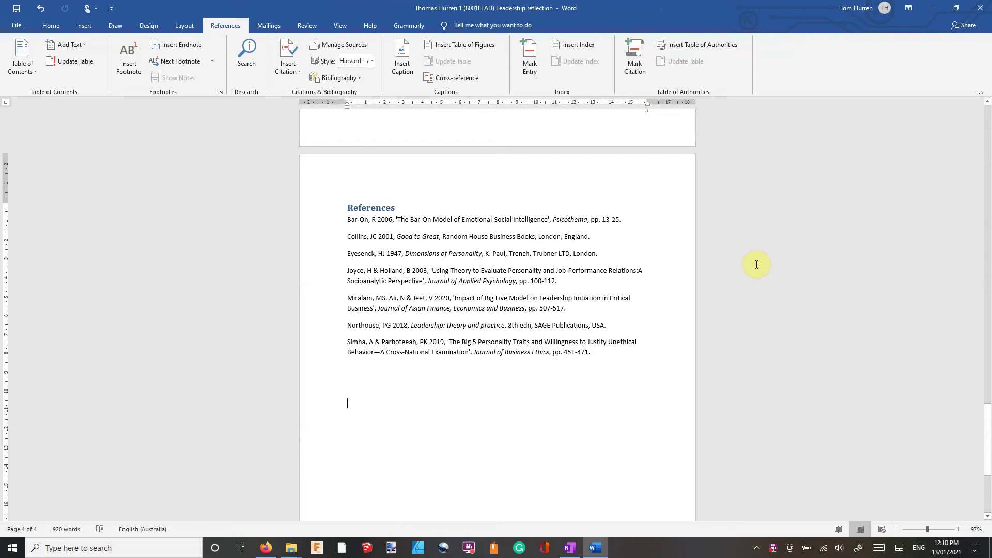
- Examine the References list on the document's last page and the bibliography block that holds it
{"action": "left_click", "coordinate": [382, 206]}
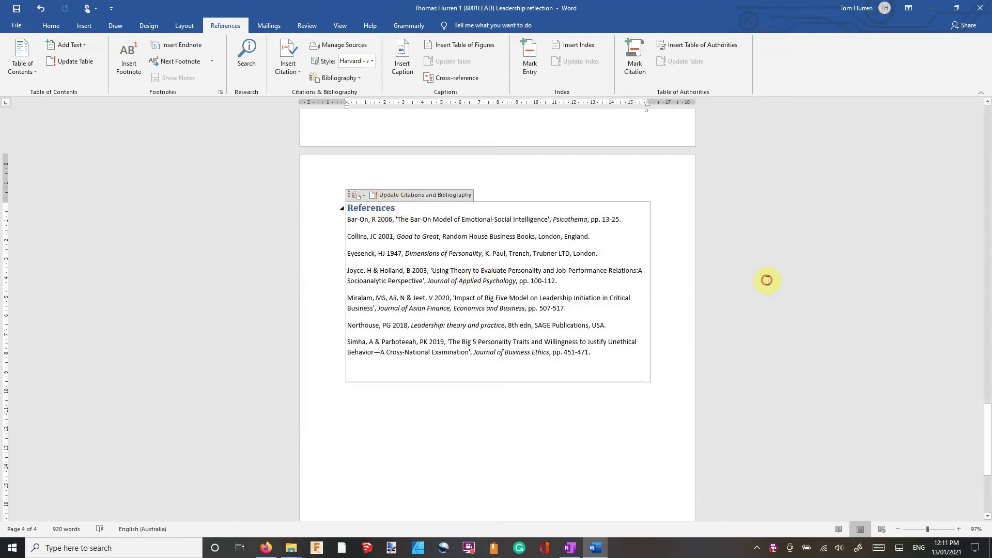
{"action": "left_click_drag", "start_coordinate": [705, 281], "coordinate": [737, 296]}
{"action": "left_click", "coordinate": [586, 433]}
{"action": "left_click", "coordinate": [465, 299]}
{"action": "left_click", "coordinate": [430, 409]}
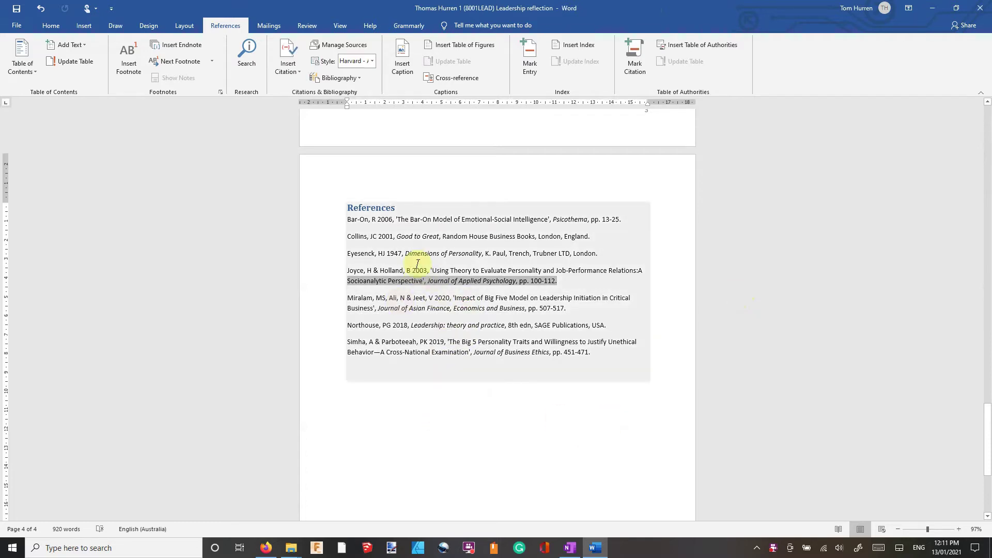
{"action": "left_click", "coordinate": [428, 204]}
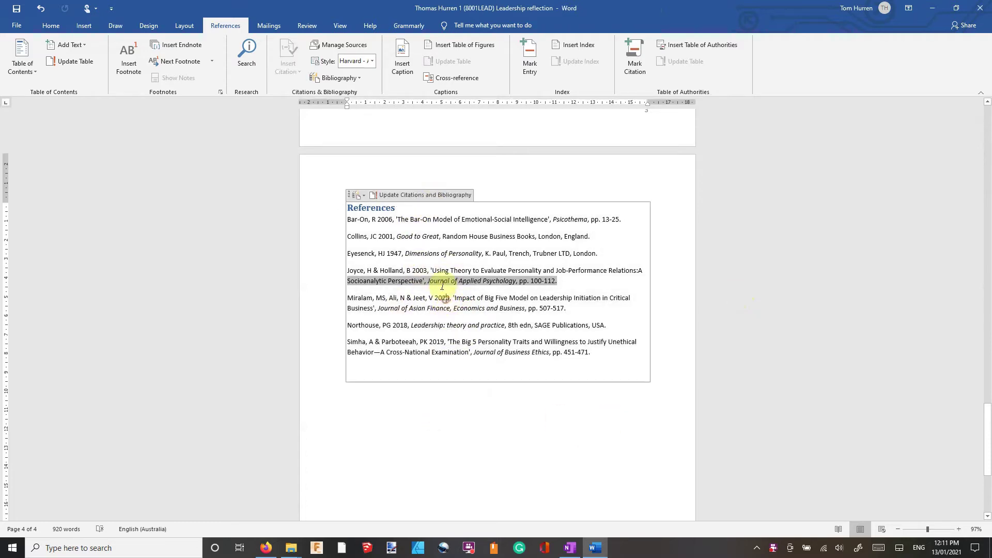
{"action": "left_click", "coordinate": [442, 420]}
{"action": "scroll", "coordinate": [444, 418], "scroll_direction": "up", "scroll_amount": 3}
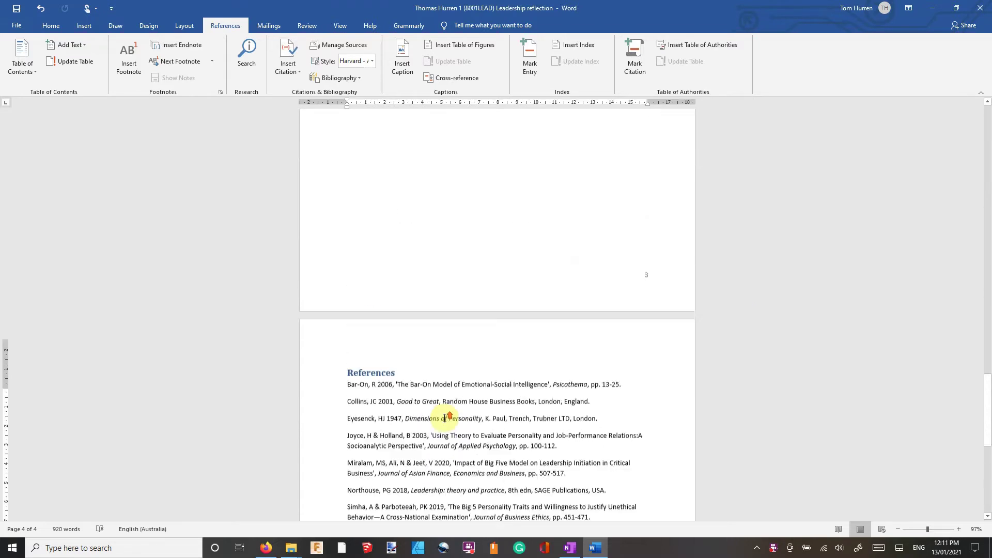
{"action": "scroll", "coordinate": [445, 418], "scroll_direction": "up", "scroll_amount": 9}
{"action": "scroll", "coordinate": [447, 417], "scroll_direction": "down", "scroll_amount": 10}
{"action": "scroll", "coordinate": [482, 402], "scroll_direction": "down", "scroll_amount": 2}
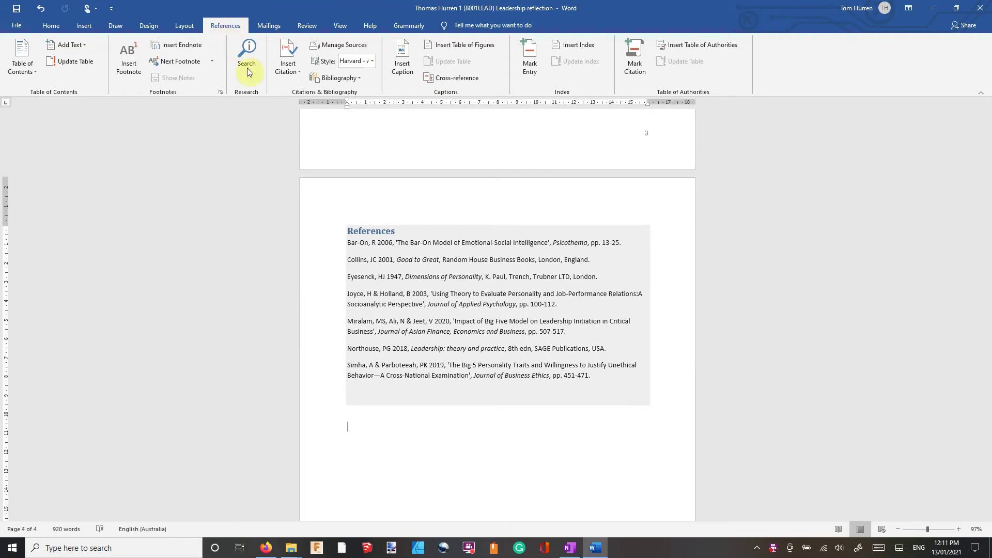
- Check the available citation styles, including Harvard - AGPS, and look over the body text and reference list
{"action": "left_click", "coordinate": [372, 62]}
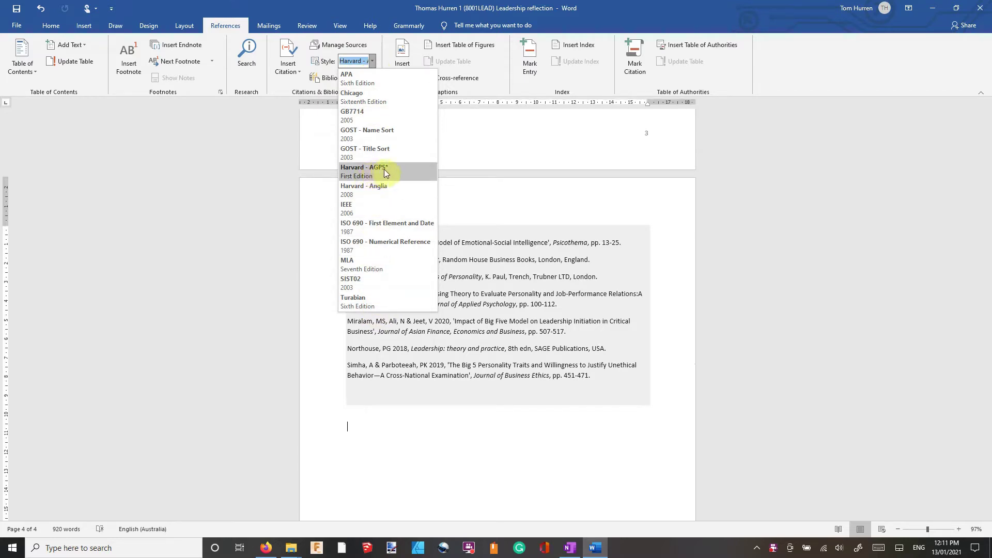
{"action": "left_click", "coordinate": [530, 227]}
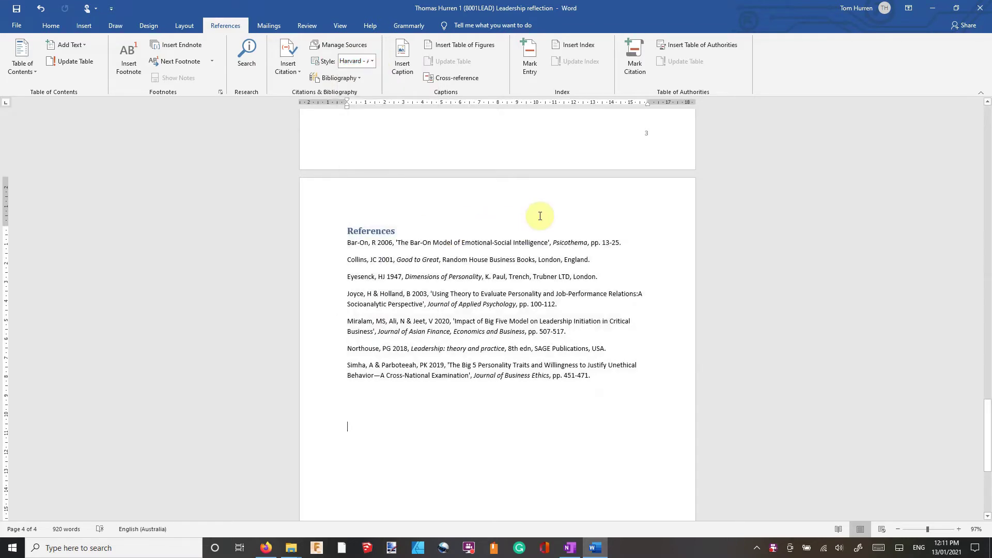
{"action": "scroll", "coordinate": [533, 222], "scroll_direction": "up", "scroll_amount": 10}
{"action": "scroll", "coordinate": [540, 216], "scroll_direction": "down", "scroll_amount": 1}
{"action": "scroll", "coordinate": [517, 246], "scroll_direction": "up", "scroll_amount": 1}
{"action": "scroll", "coordinate": [517, 248], "scroll_direction": "down", "scroll_amount": 8}
{"action": "scroll", "coordinate": [519, 248], "scroll_direction": "down", "scroll_amount": 3}
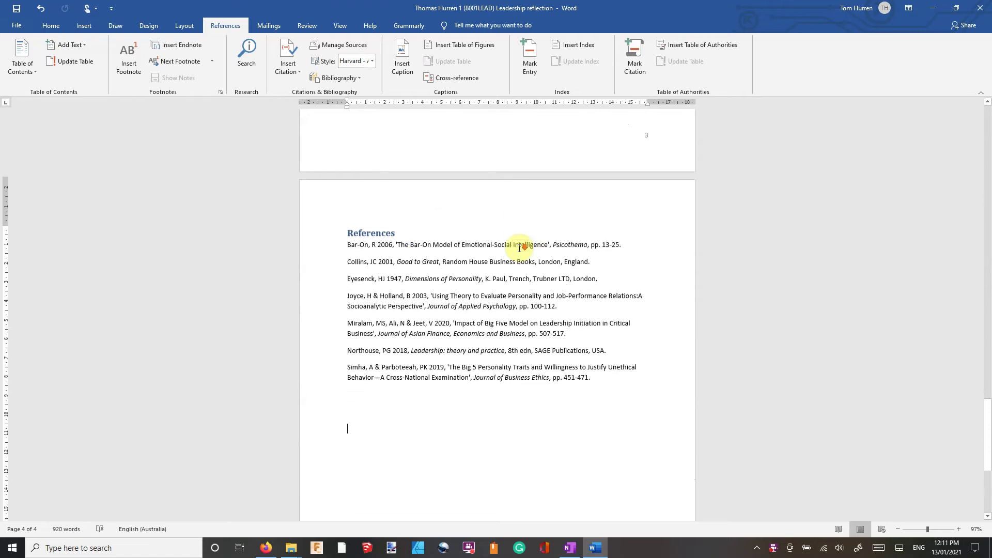
- Inspect the 2018 in-text citation near the end of the page 3 paragraph and the stored sources available for insertion
{"action": "left_click", "coordinate": [383, 168]}
{"action": "scroll", "coordinate": [416, 190], "scroll_direction": "up", "scroll_amount": 8}
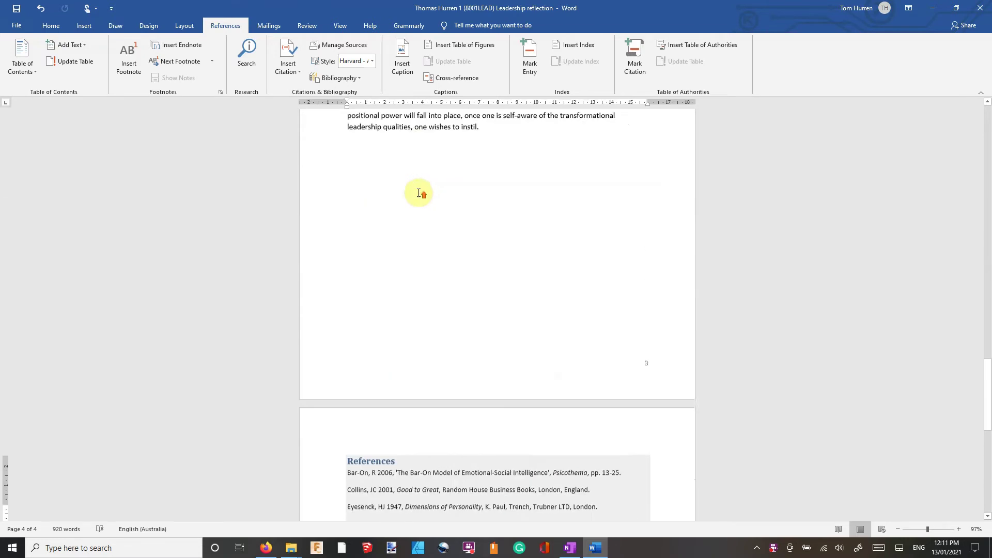
{"action": "left_click", "coordinate": [444, 203]}
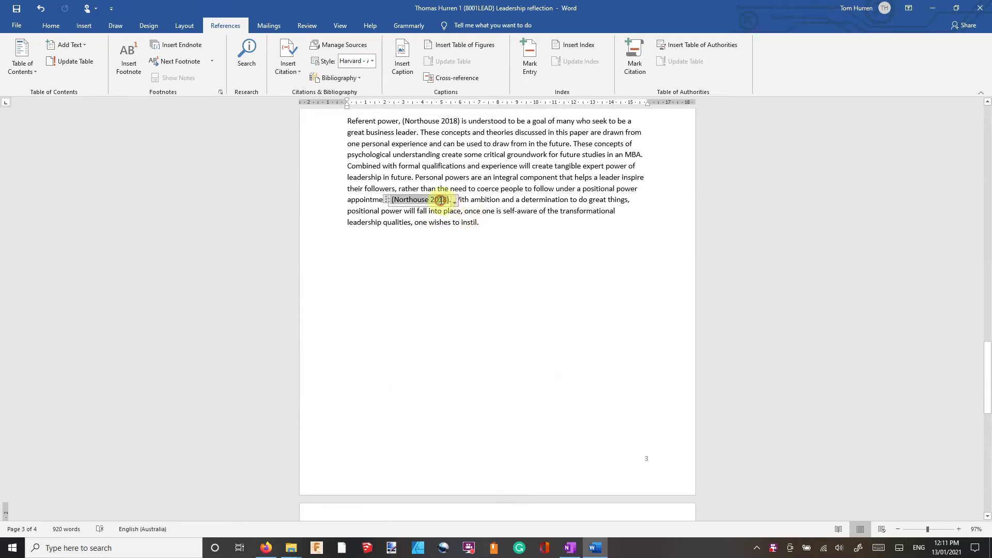
{"action": "left_click", "coordinate": [289, 77]}
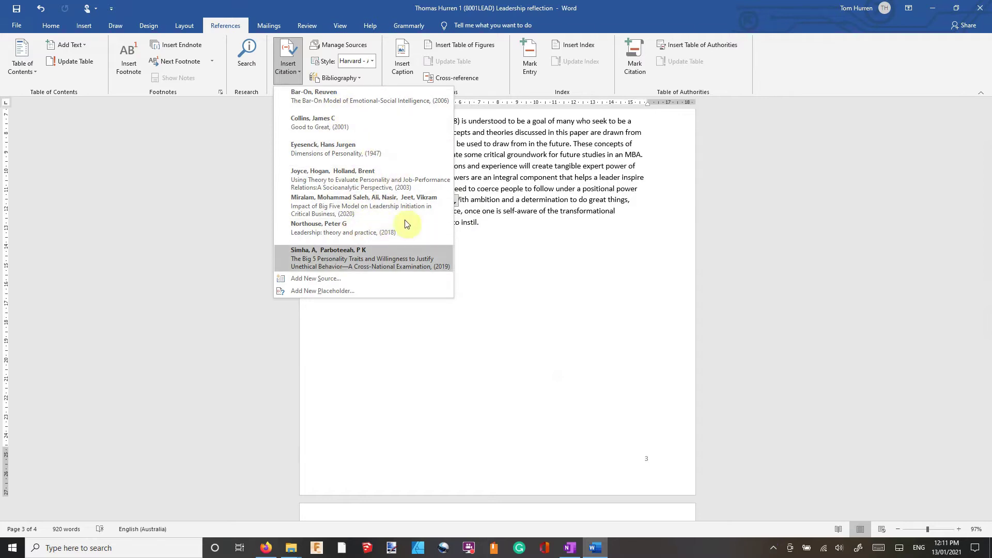
{"action": "left_click", "coordinate": [470, 243]}
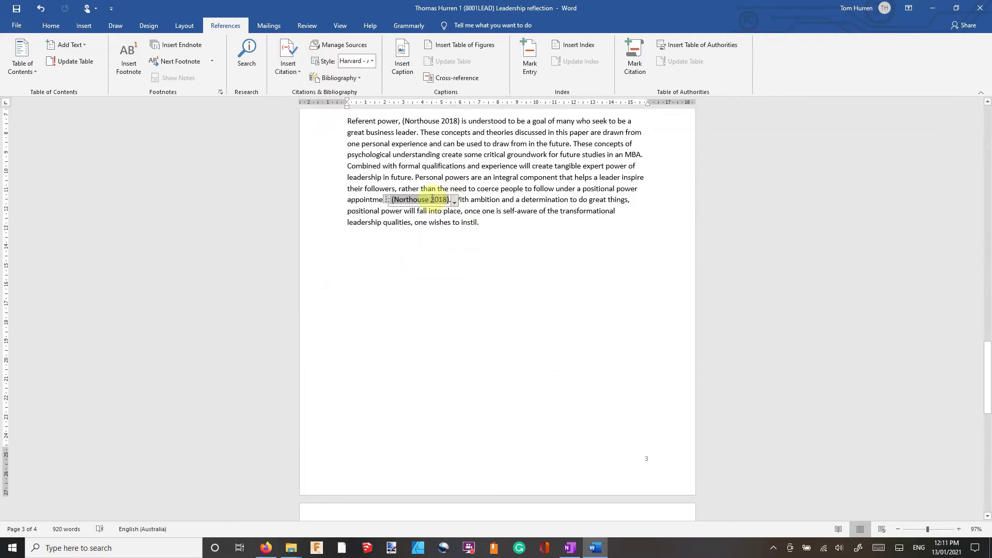
{"action": "left_click", "coordinate": [463, 201]}
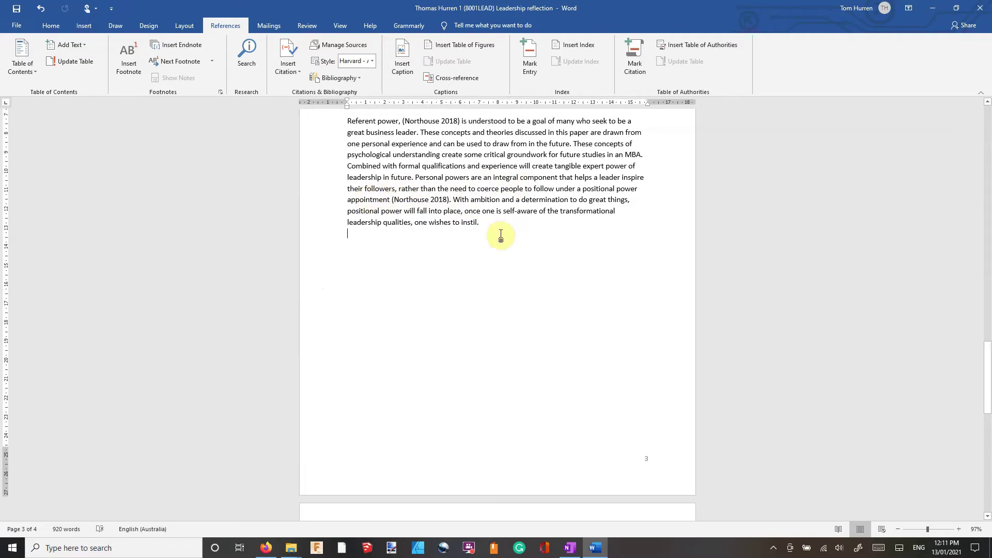
{"action": "scroll", "coordinate": [511, 241], "scroll_direction": "down", "scroll_amount": 8}
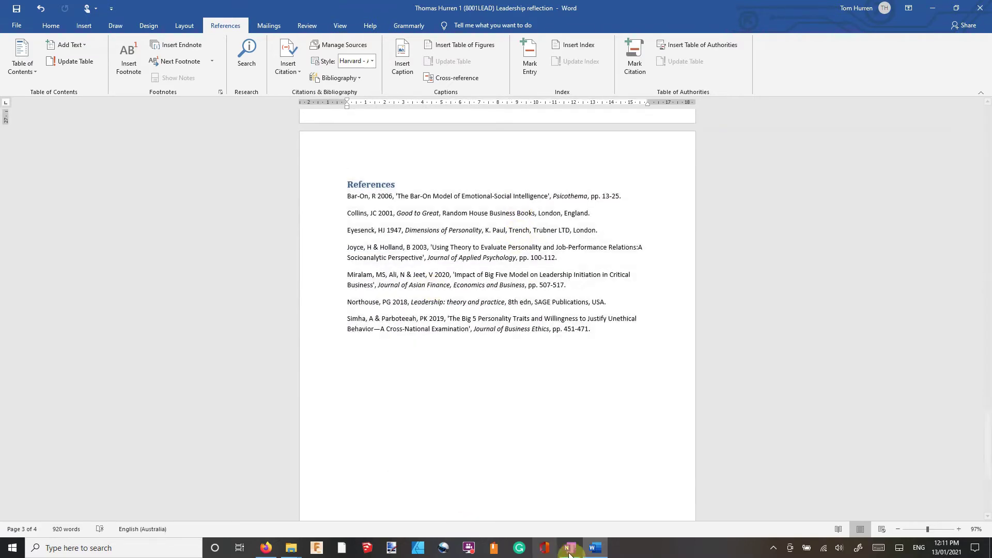
- Switch to Firefox and review the Referencing in Word page with its Windows and Mac stylesheet installation instructions
{"action": "left_click", "coordinate": [266, 547]}
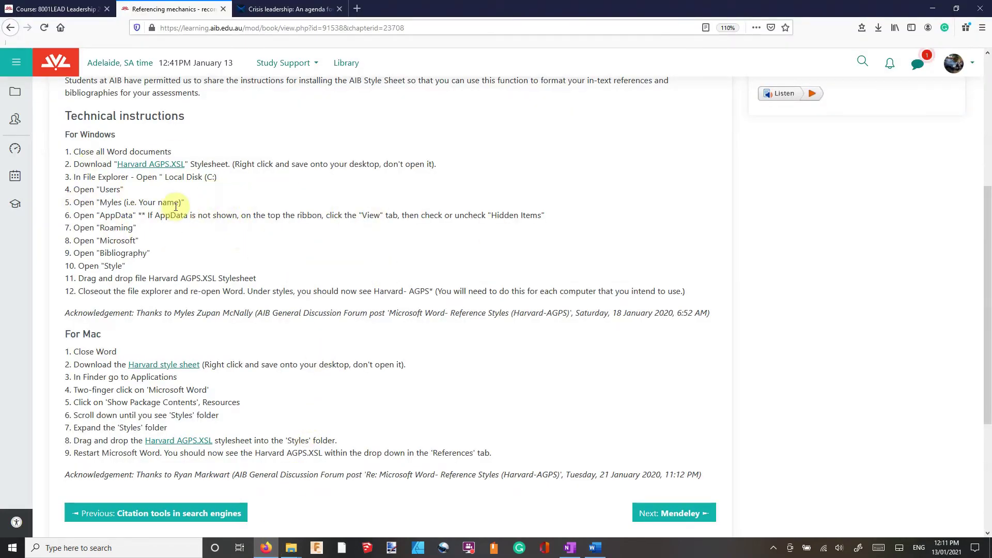
{"action": "scroll", "coordinate": [176, 206], "scroll_direction": "up", "scroll_amount": 4}
{"action": "scroll", "coordinate": [273, 212], "scroll_direction": "down", "scroll_amount": 7}
{"action": "scroll", "coordinate": [273, 213], "scroll_direction": "up", "scroll_amount": 3}
{"action": "scroll", "coordinate": [274, 212], "scroll_direction": "down", "scroll_amount": 1}
{"action": "scroll", "coordinate": [217, 331], "scroll_direction": "up", "scroll_amount": 5}
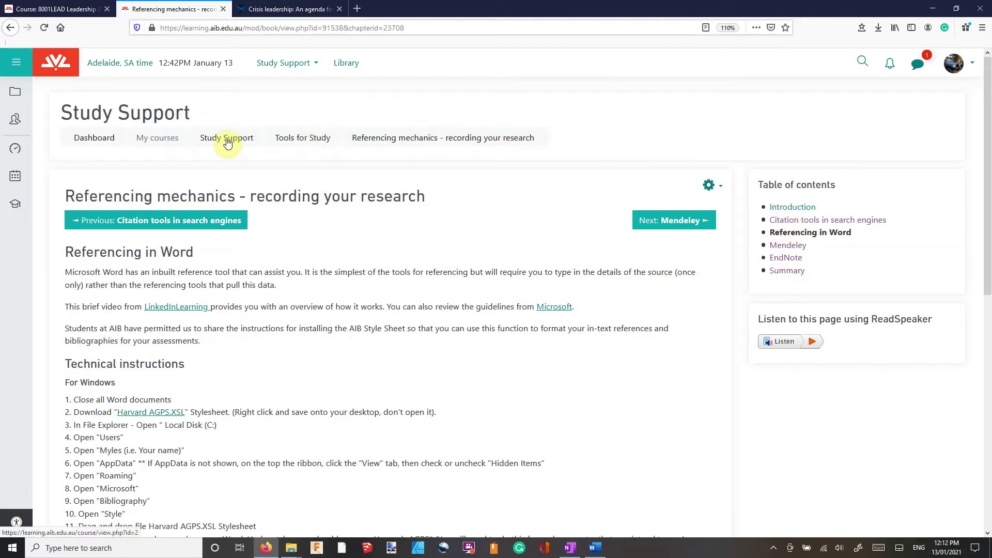
- Go to the Study Support course page and open its Tools for Study section
{"action": "left_click", "coordinate": [228, 143]}
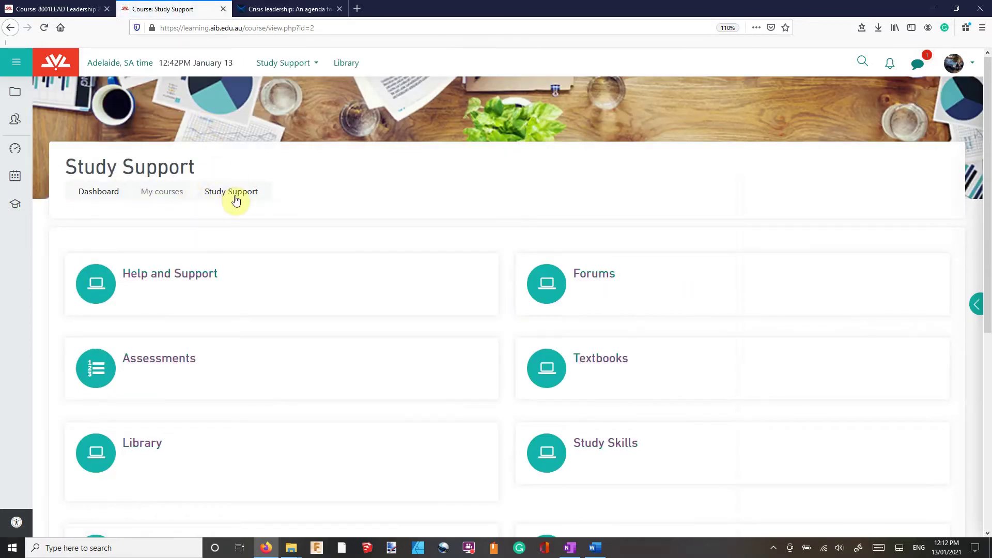
{"action": "scroll", "coordinate": [404, 267], "scroll_direction": "down", "scroll_amount": 5}
{"action": "scroll", "coordinate": [406, 266], "scroll_direction": "up", "scroll_amount": 1}
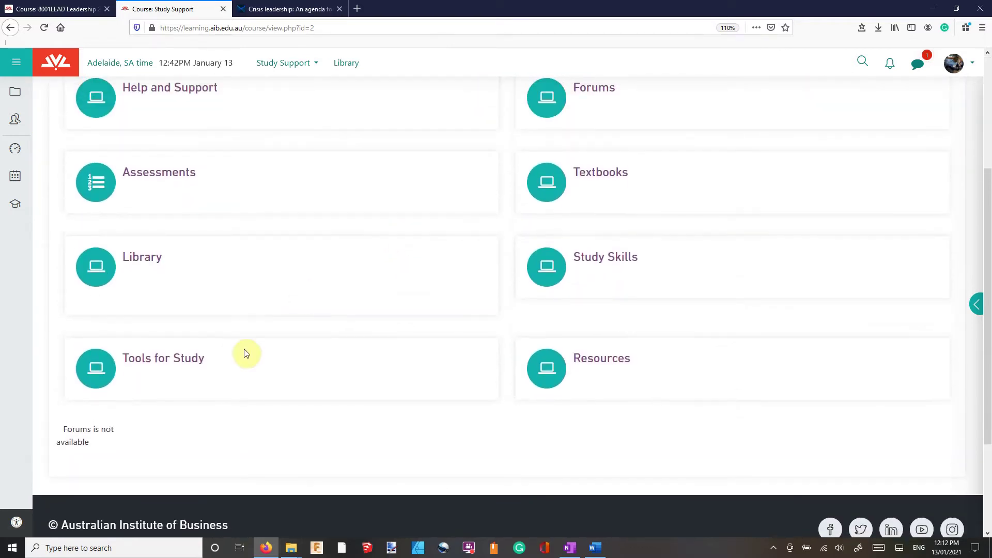
{"action": "left_click", "coordinate": [184, 360]}
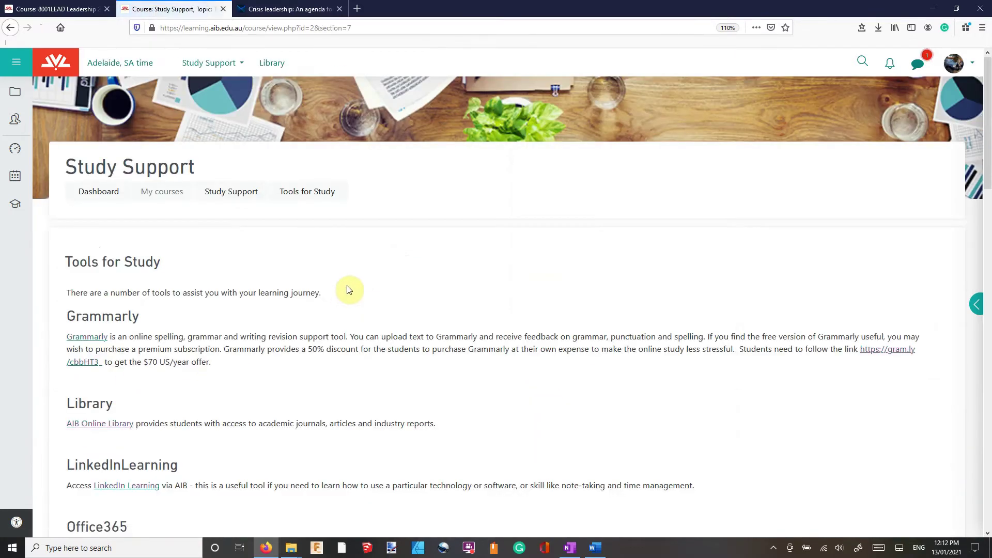
- Open the Referencing in Word chapter of "Referencing mechanics - recording your research" and read its technical instructions
{"action": "scroll", "coordinate": [336, 276], "scroll_direction": "down", "scroll_amount": 6}
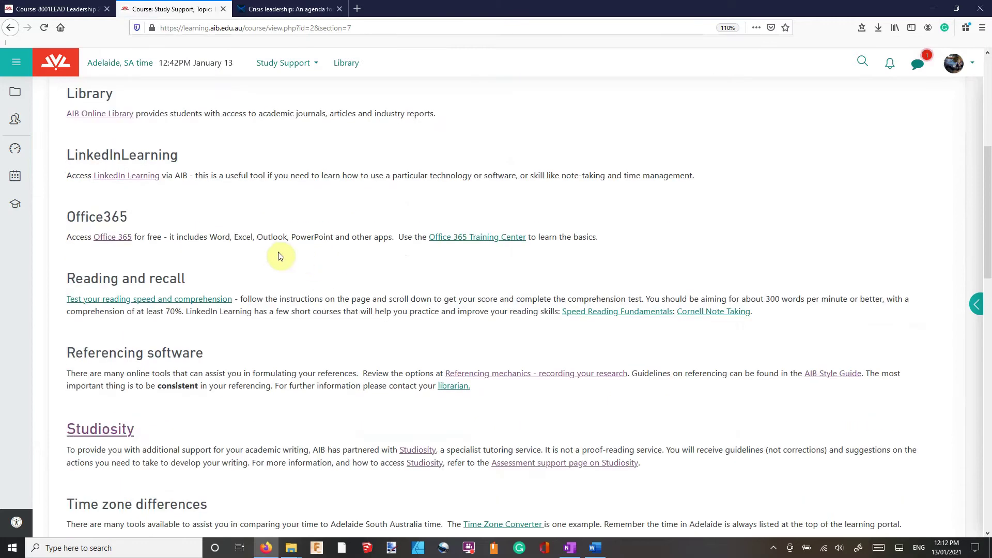
{"action": "scroll", "coordinate": [299, 259], "scroll_direction": "down", "scroll_amount": 2}
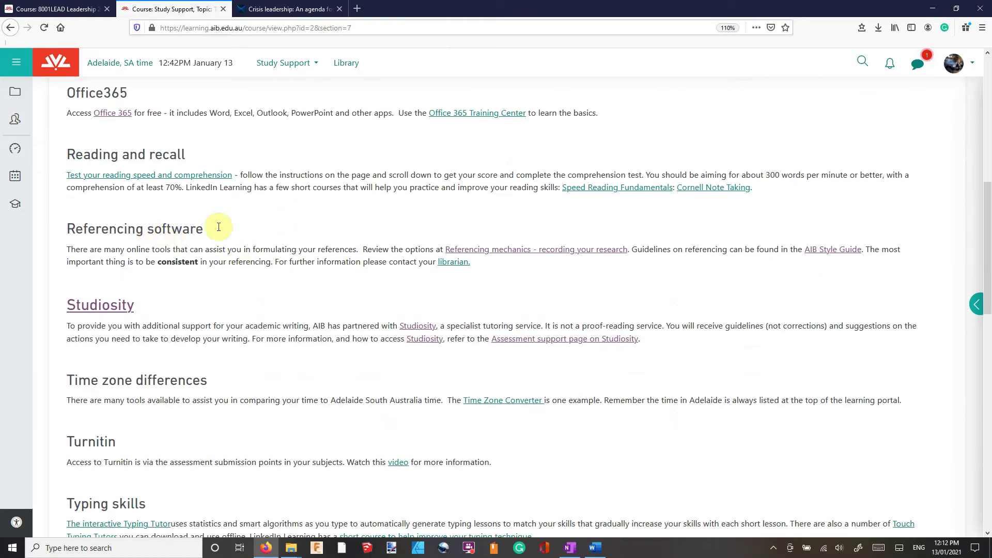
{"action": "left_click", "coordinate": [503, 253]}
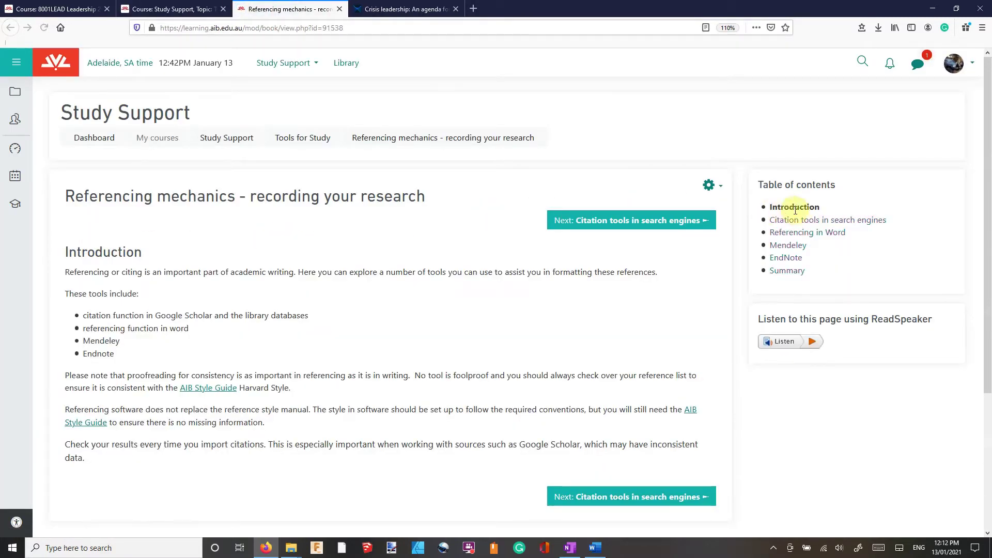
{"action": "left_click", "coordinate": [831, 238]}
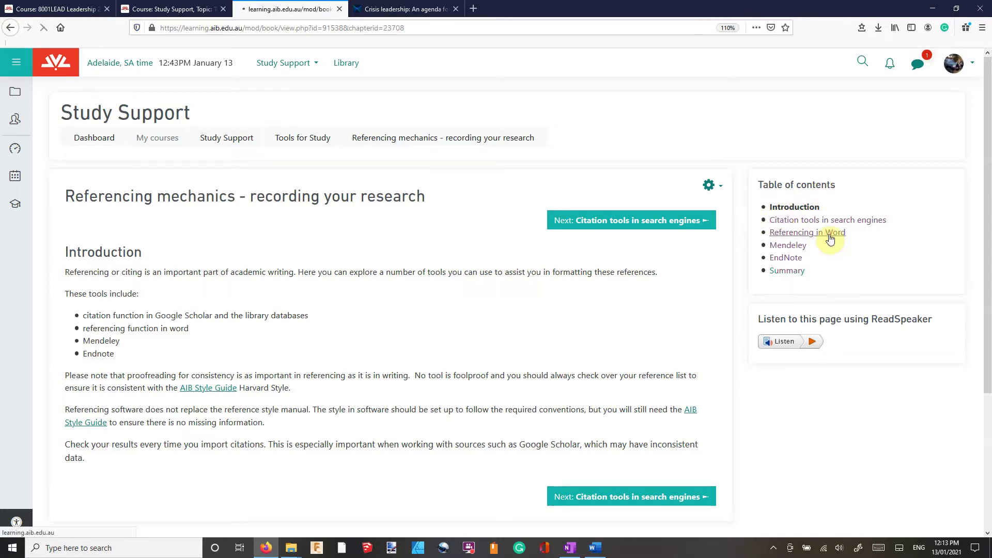
{"action": "scroll", "coordinate": [397, 267], "scroll_direction": "down", "scroll_amount": 1}
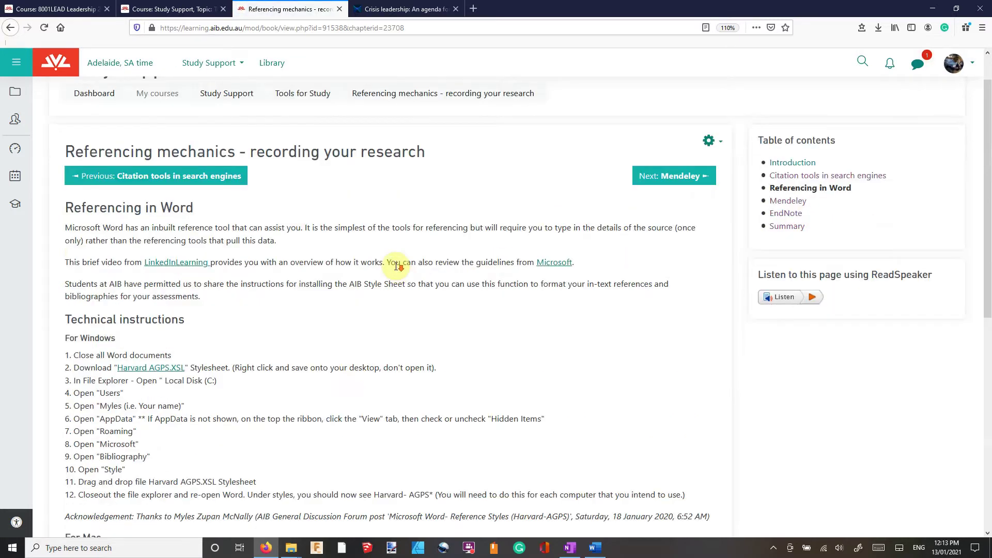
{"action": "scroll", "coordinate": [397, 266], "scroll_direction": "down", "scroll_amount": 2}
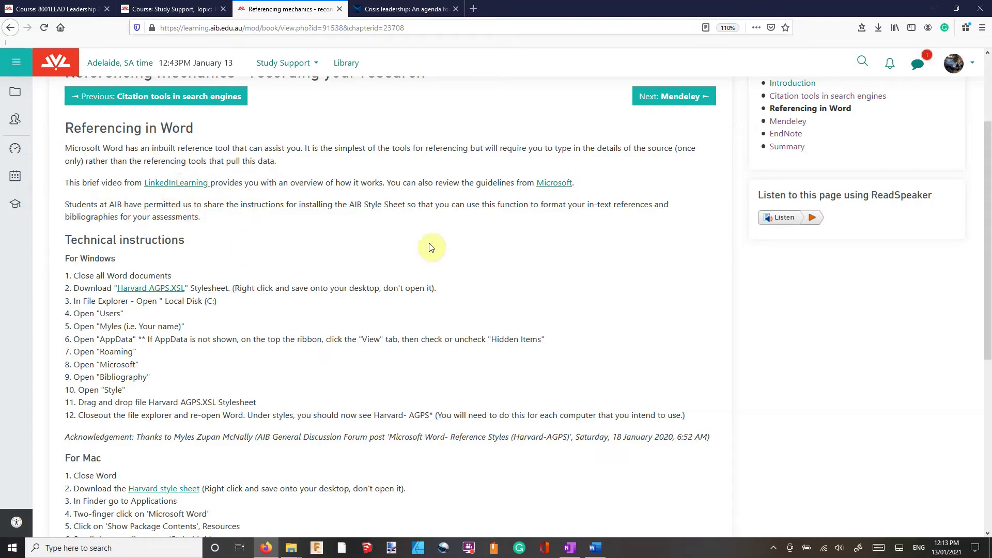
{"action": "scroll", "coordinate": [288, 255], "scroll_direction": "down", "scroll_amount": 4}
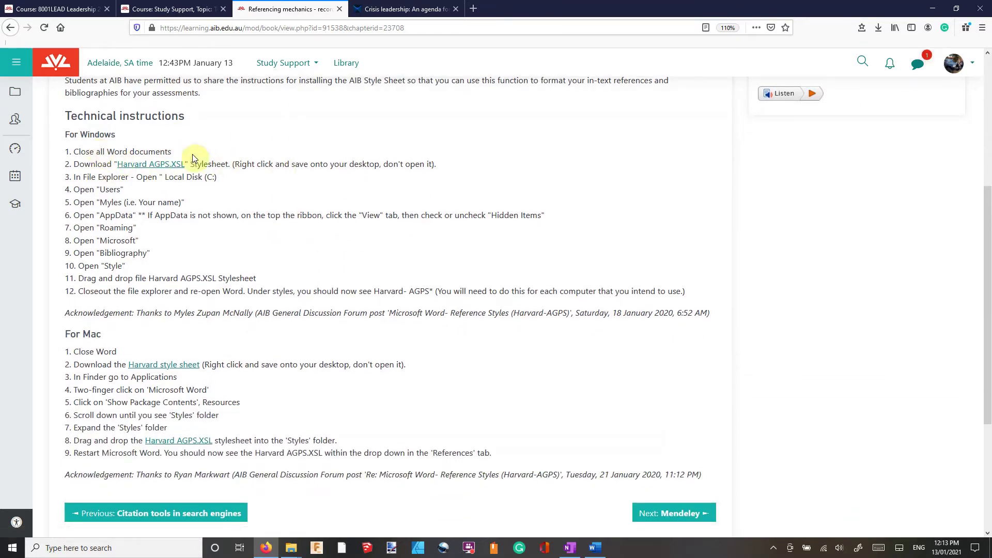
- Switch to Word and close the leadership reflection document
{"action": "left_click", "coordinate": [595, 548]}
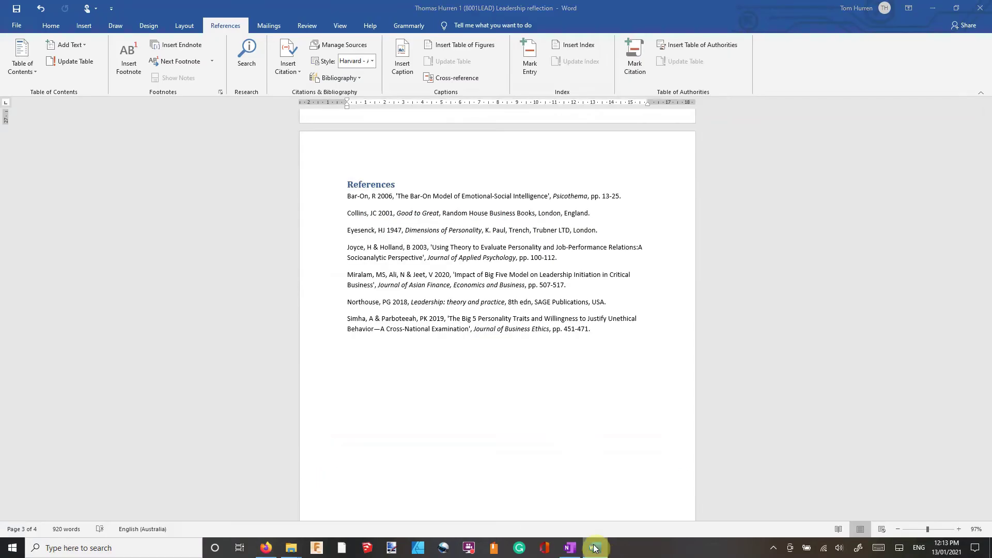
{"action": "right_click", "coordinate": [594, 547]}
{"action": "left_click", "coordinate": [721, 427]}
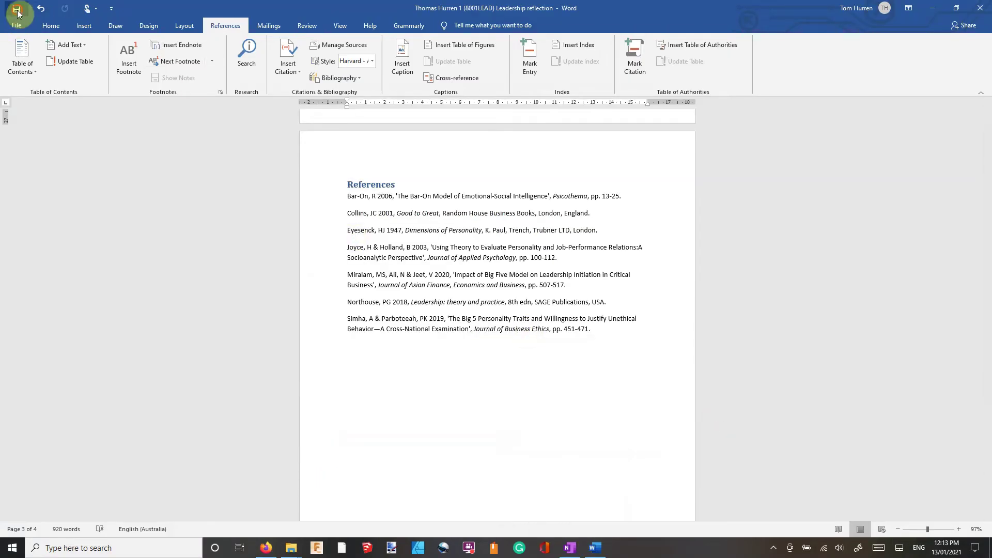
{"action": "left_click", "coordinate": [979, 8]}
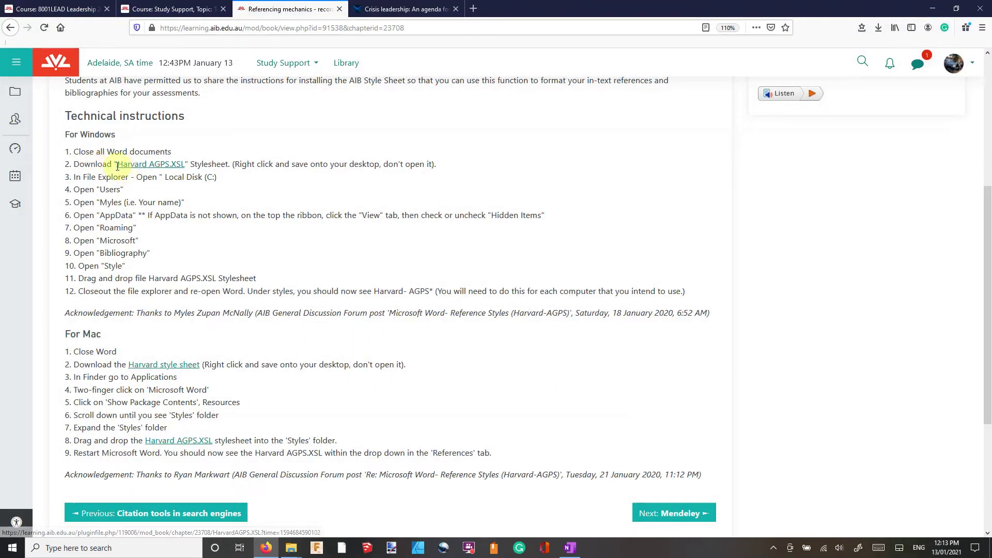
- View the contents of the Harvard AGPS.XSL stylesheet from the Windows instructions in its own browser tab and close that tab
{"action": "left_click_drag", "start_coordinate": [234, 164], "coordinate": [431, 166]}
{"action": "triple_click", "coordinate": [311, 161]}
{"action": "left_click", "coordinate": [197, 166]}
{"action": "left_click", "coordinate": [168, 170]}
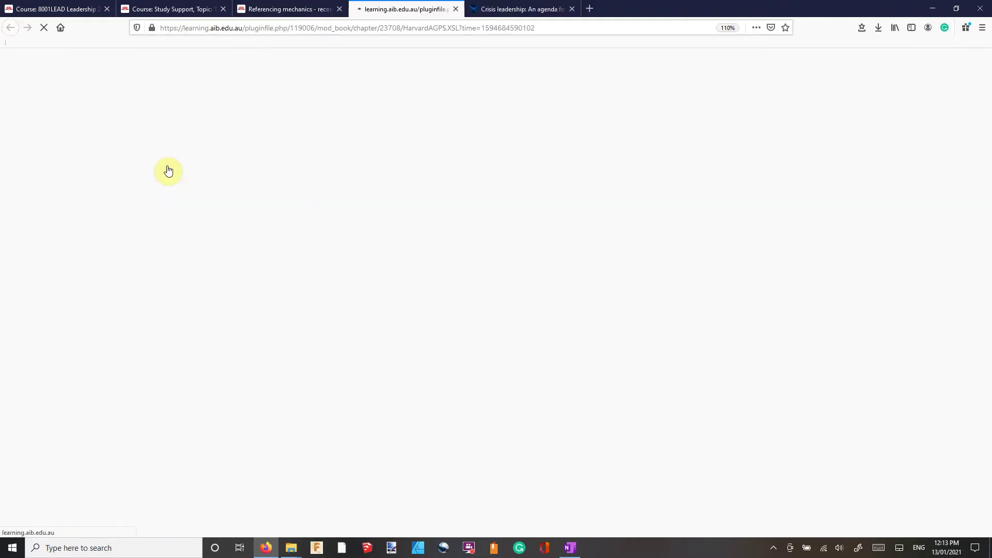
{"action": "scroll", "coordinate": [491, 206], "scroll_direction": "down", "scroll_amount": 15}
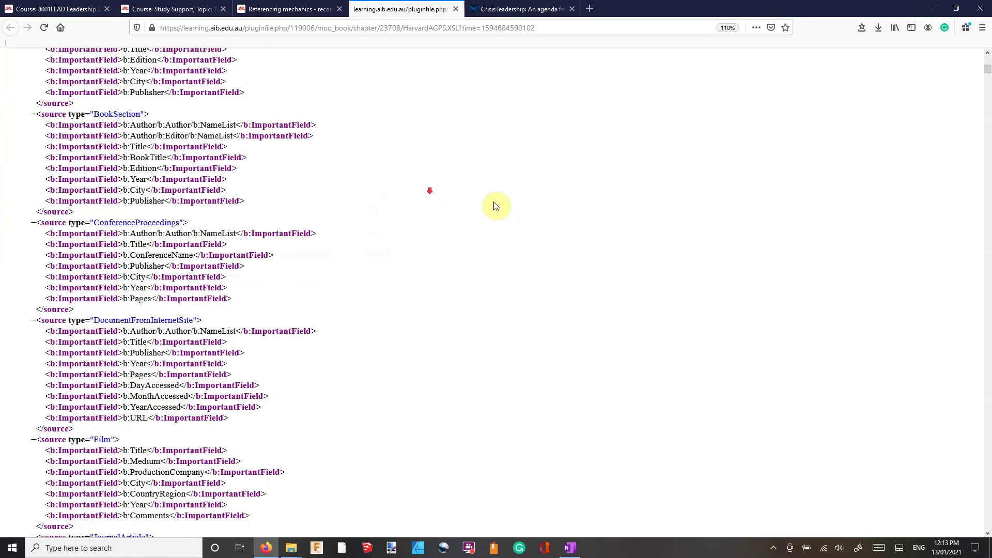
{"action": "left_click", "coordinate": [454, 9]}
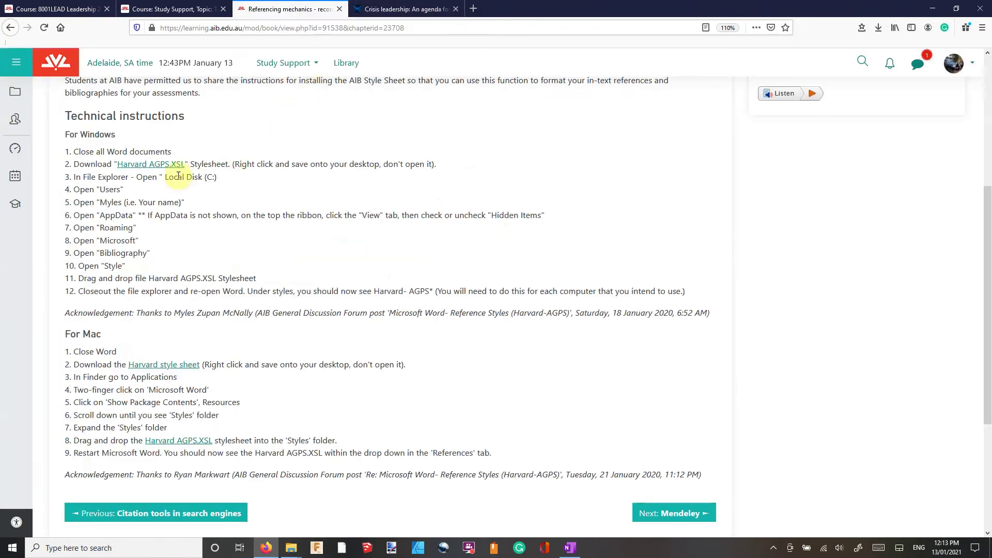
- Save the Harvard AGPS.XSL stylesheet linked in the Windows instructions to the Desktop as HarvardAGPS, replacing the existing copy
{"action": "right_click", "coordinate": [136, 170]}
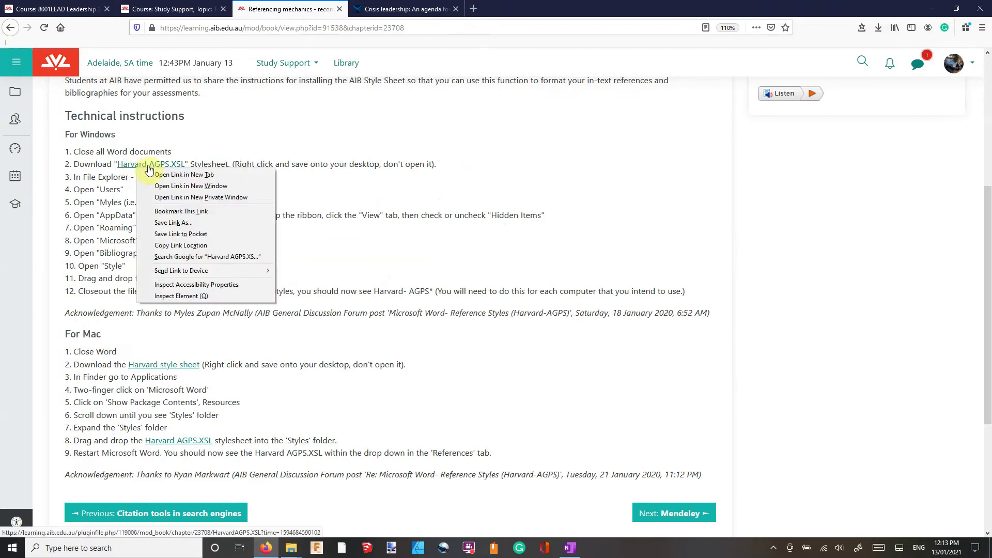
{"action": "left_click", "coordinate": [184, 226]}
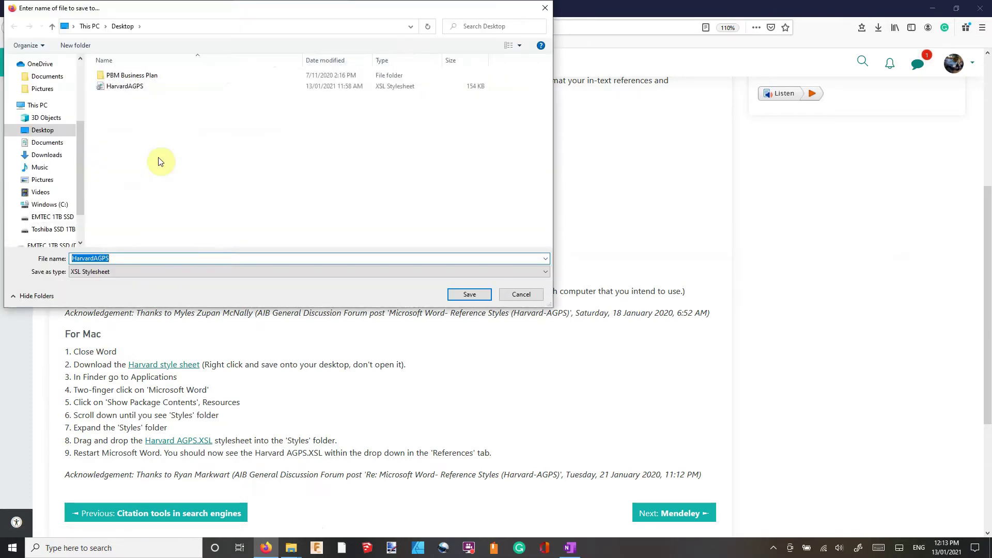
{"action": "left_click", "coordinate": [130, 91]}
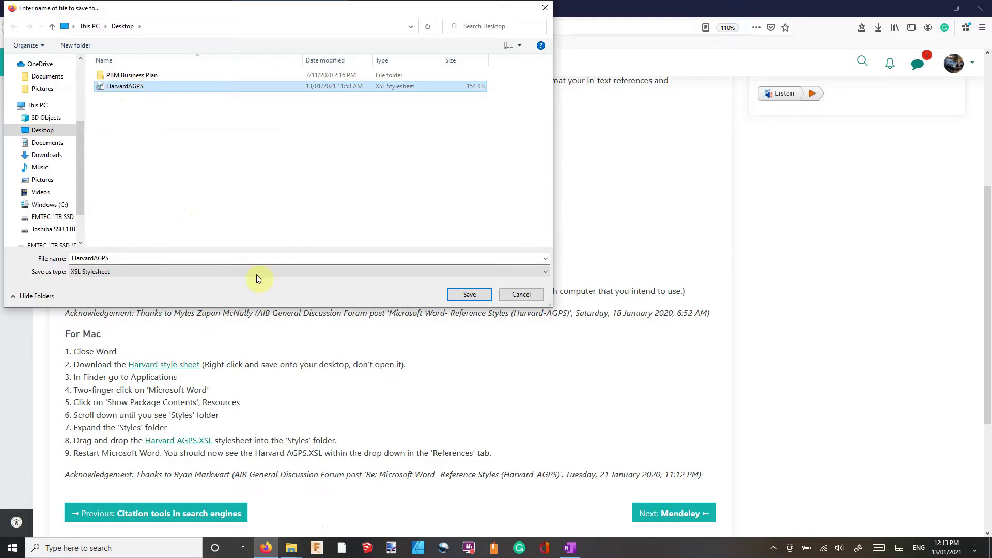
{"action": "left_click", "coordinate": [467, 295]}
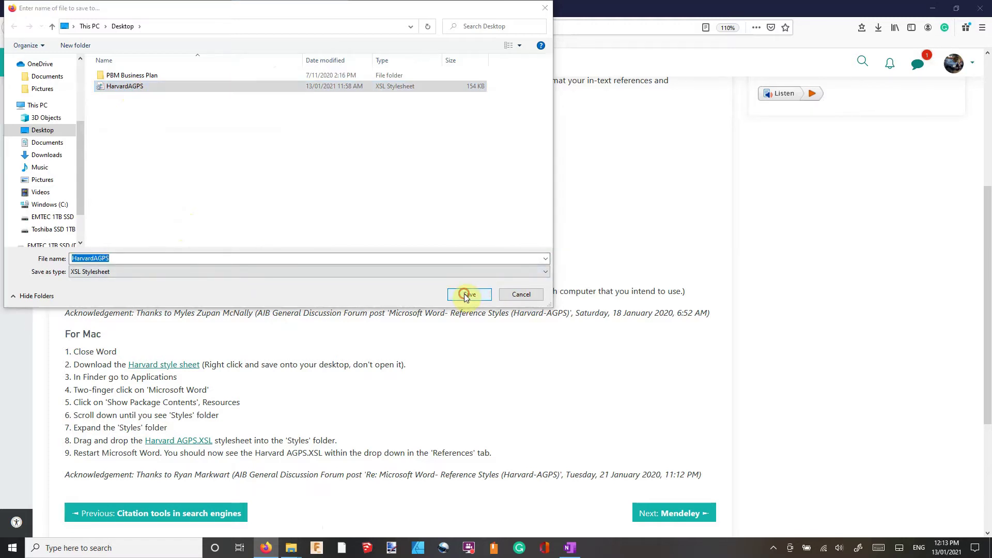
{"action": "left_click", "coordinate": [522, 274]}
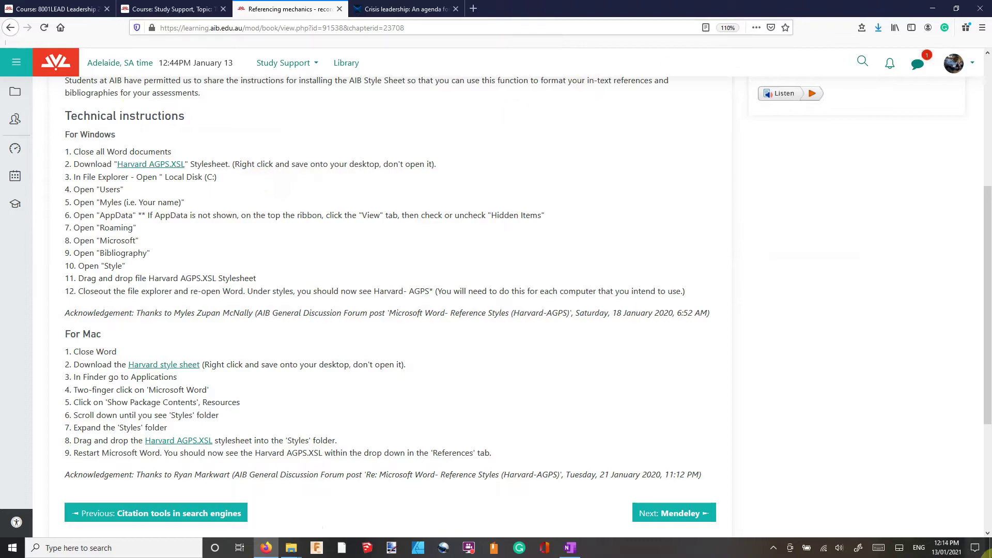
- Check for the saved HarvardAGPS stylesheet on the desktop and in the browser's recent downloads
{"action": "left_click", "coordinate": [988, 550]}
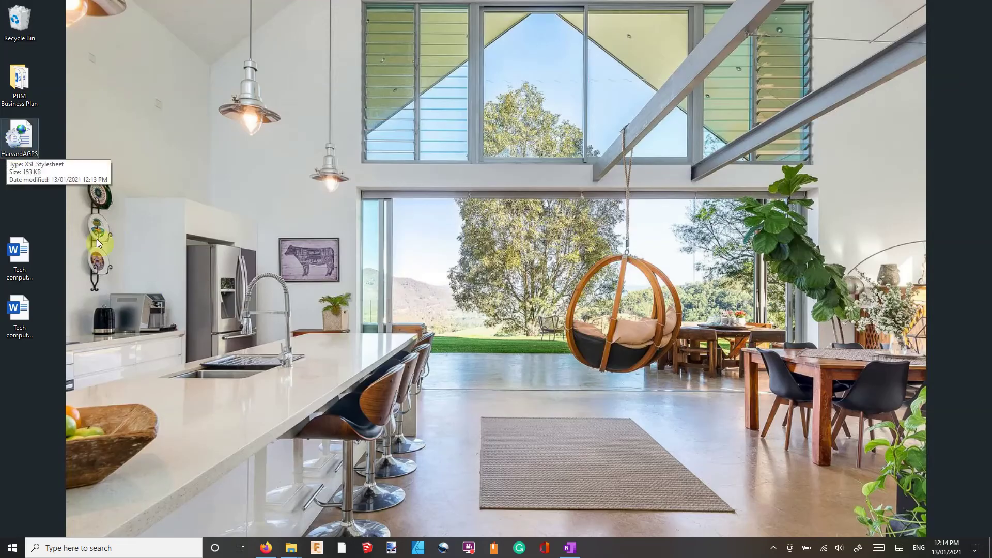
{"action": "left_click", "coordinate": [266, 546]}
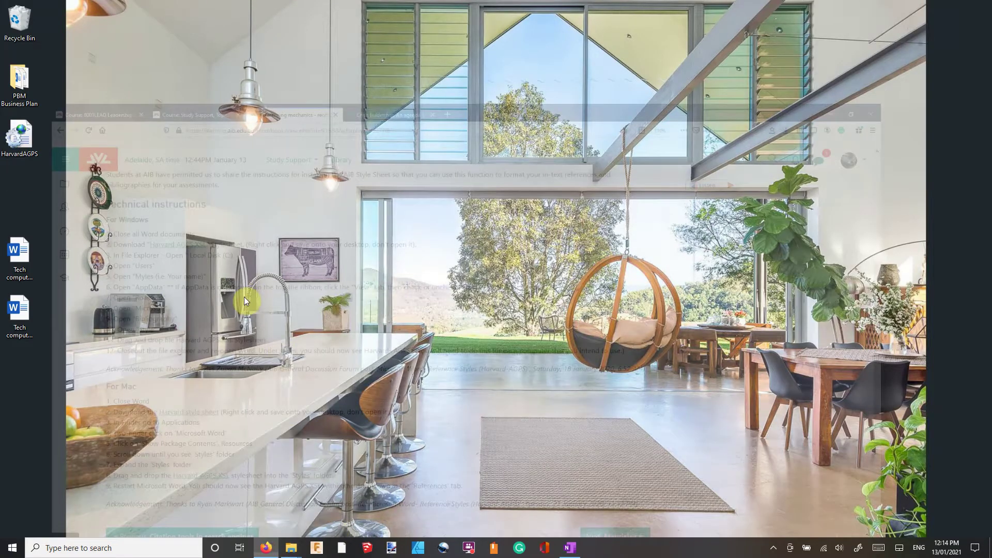
{"action": "left_click", "coordinate": [882, 29]}
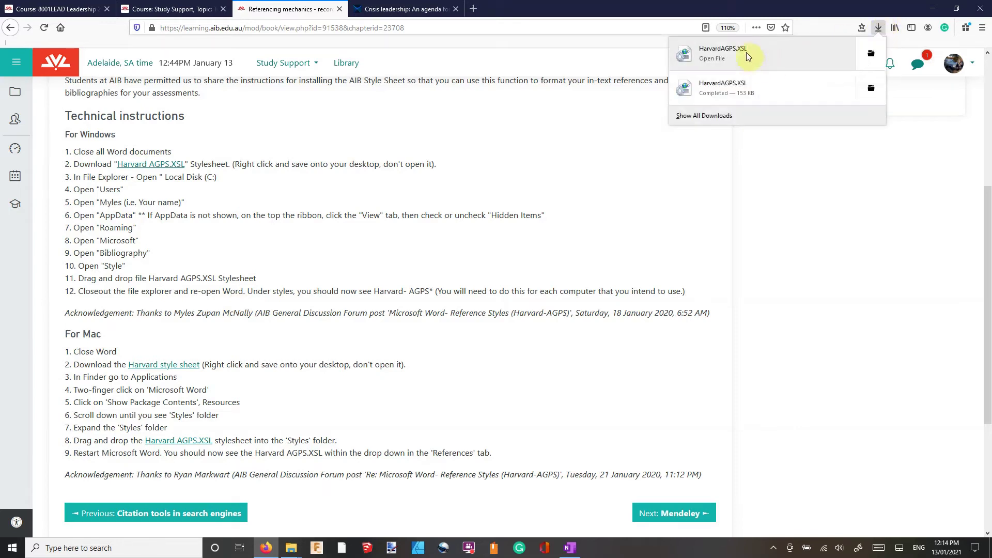
{"action": "left_click", "coordinate": [470, 235]}
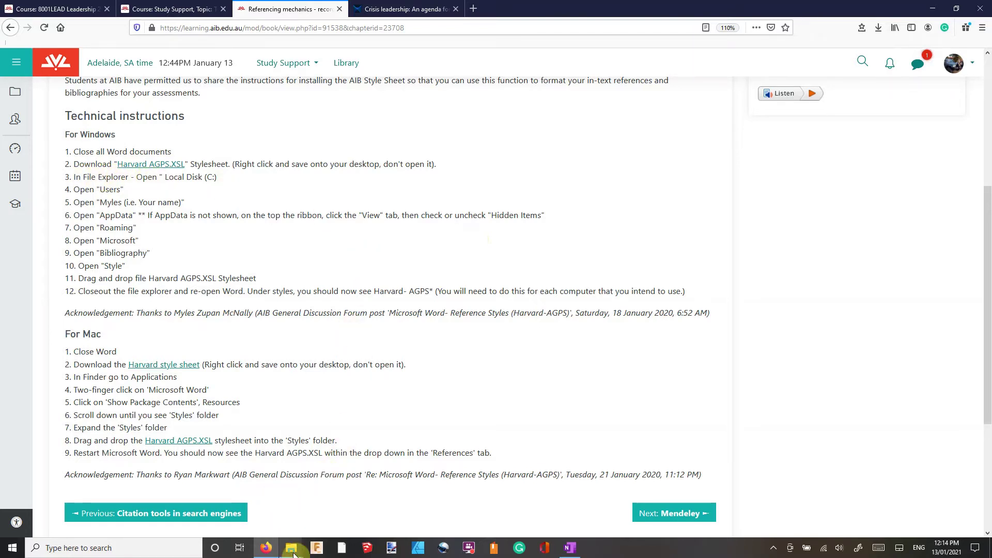
- Open a new File Explorer window and place it beside the Windows instructions
{"action": "mouse_move", "coordinate": [292, 551]}
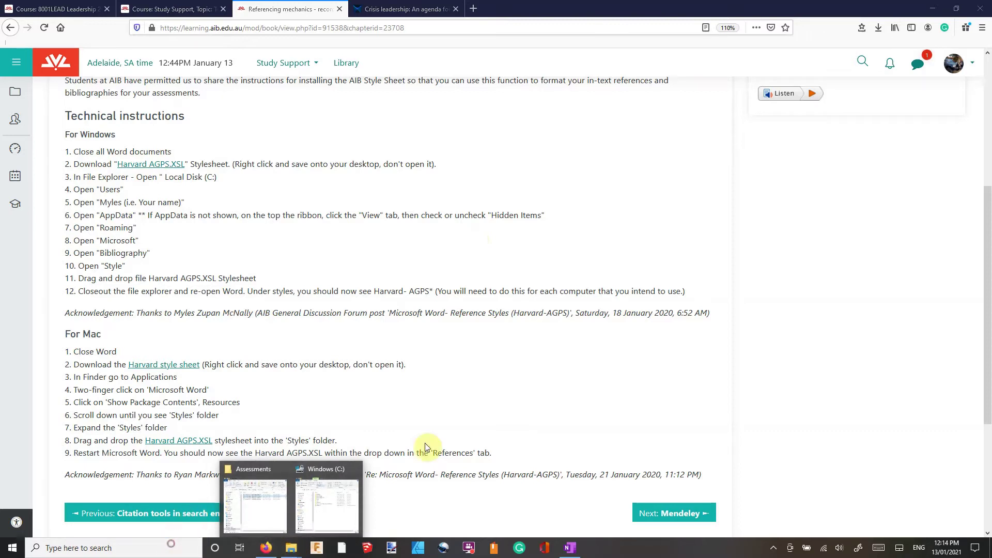
{"action": "left_click", "coordinate": [114, 548]}
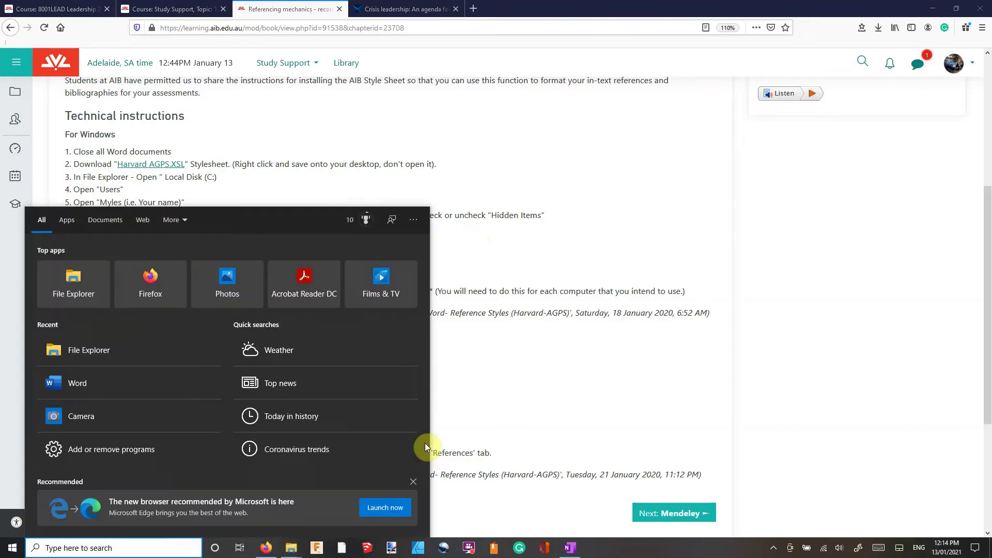
{"action": "type", "text": "file exp"}
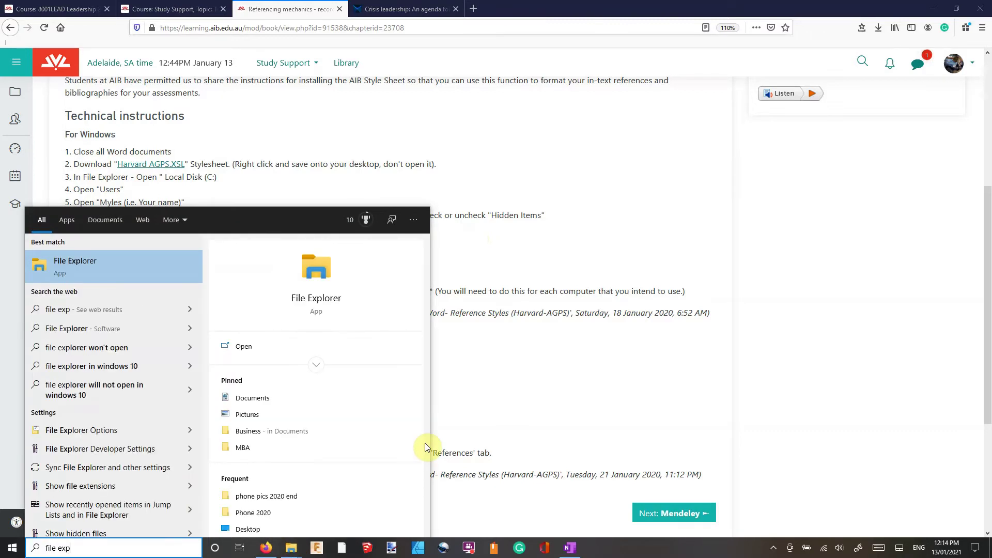
{"action": "key", "text": "Return"}
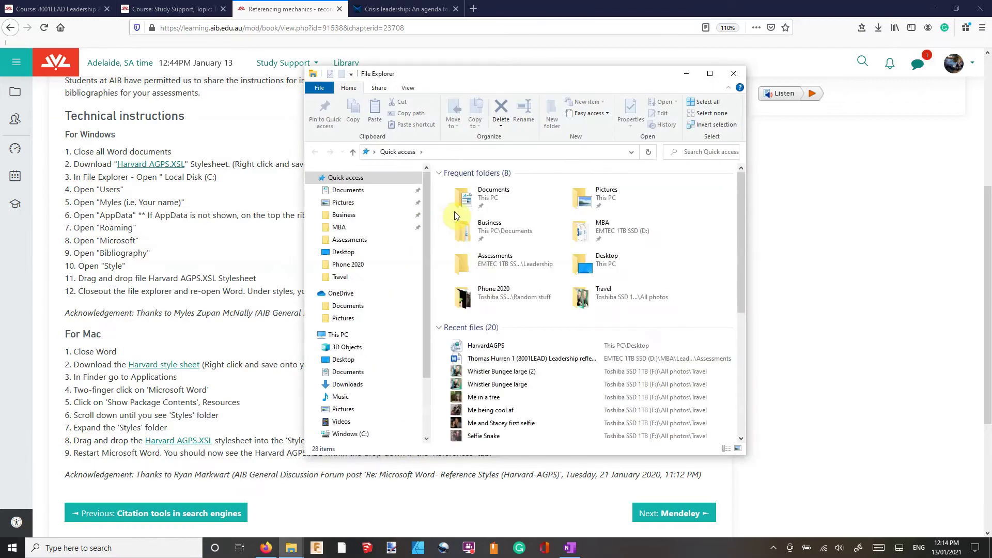
{"action": "left_click_drag", "start_coordinate": [455, 79], "coordinate": [614, 63]}
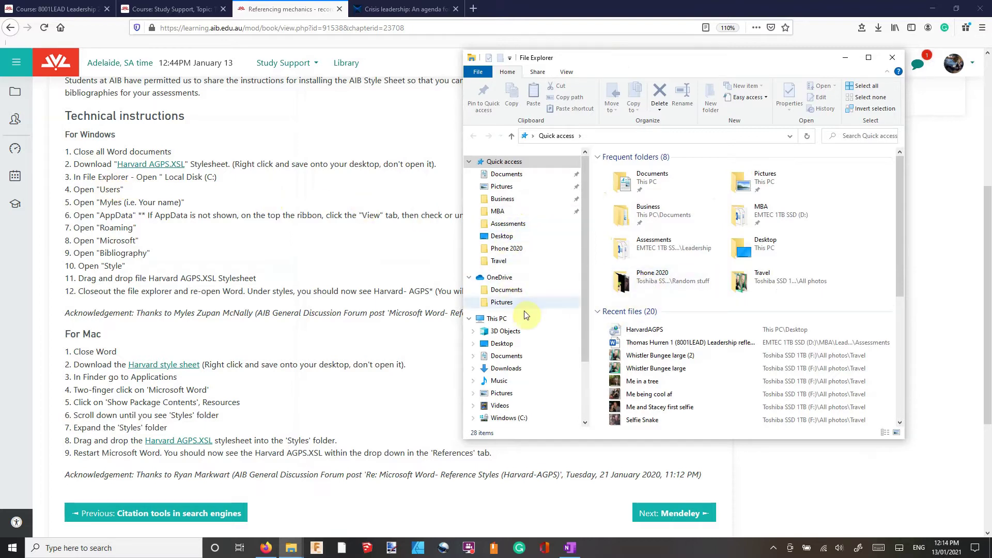
- Go to the Users folder on the Windows (C:) drive
{"action": "left_click", "coordinate": [501, 319]}
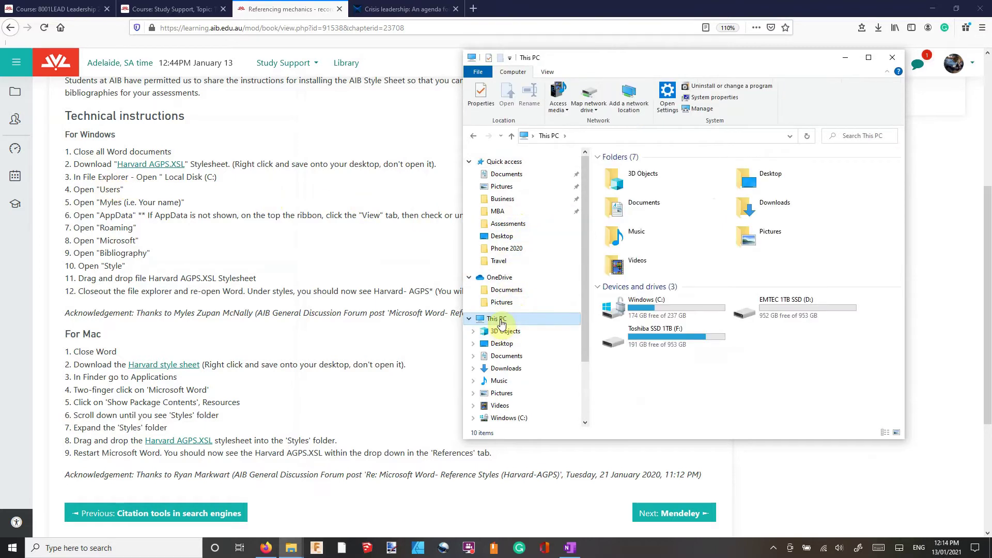
{"action": "double_click", "coordinate": [677, 308]}
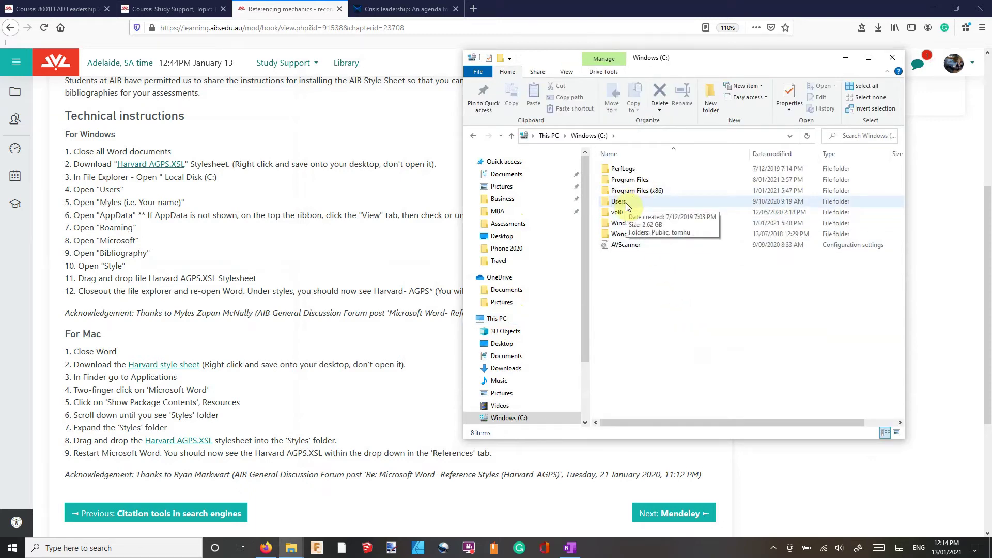
{"action": "double_click", "coordinate": [625, 203]}
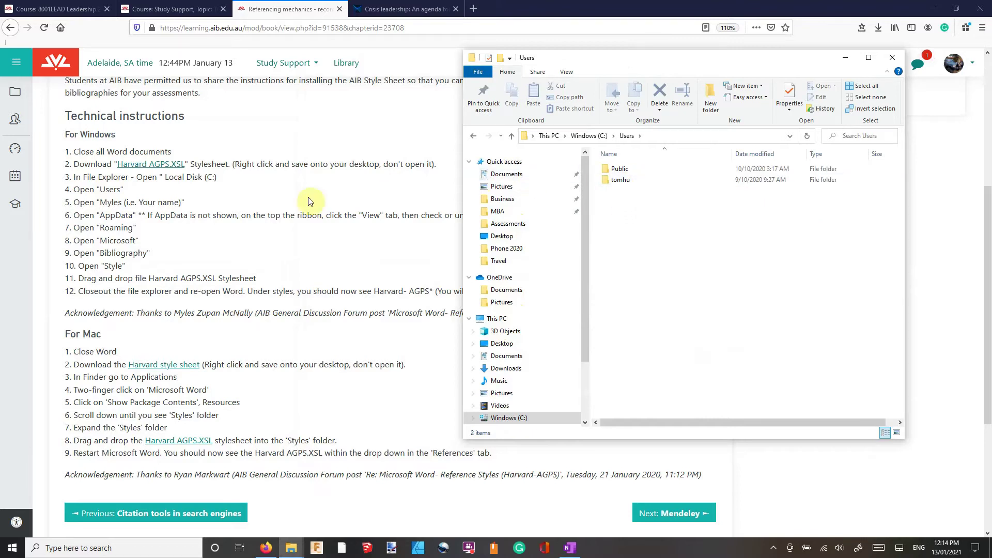
- Highlight the "Your name" instruction on the web page, return to the Users folder window and open the personal user folder
{"action": "left_click_drag", "start_coordinate": [137, 203], "coordinate": [173, 203]}
{"action": "left_click", "coordinate": [172, 203]}
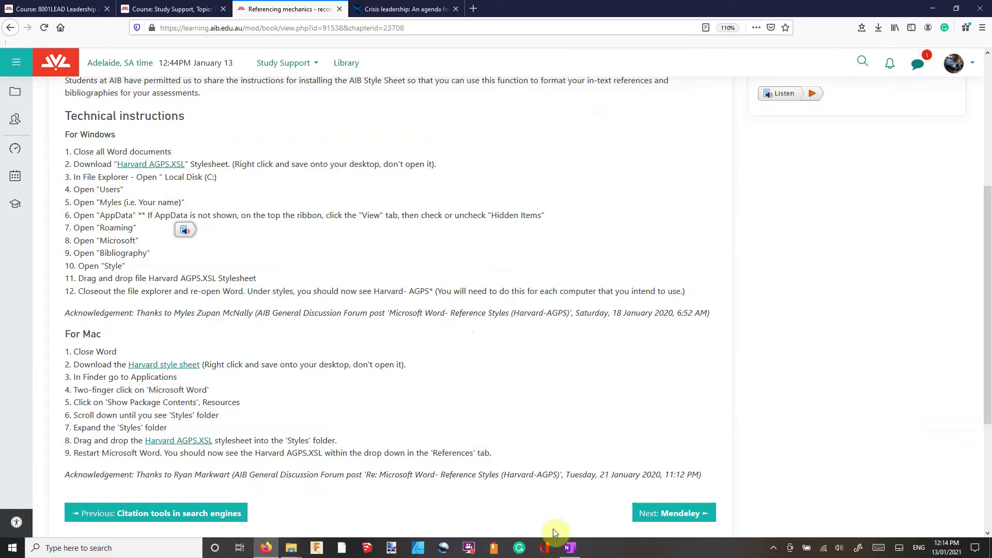
{"action": "mouse_move", "coordinate": [288, 551]}
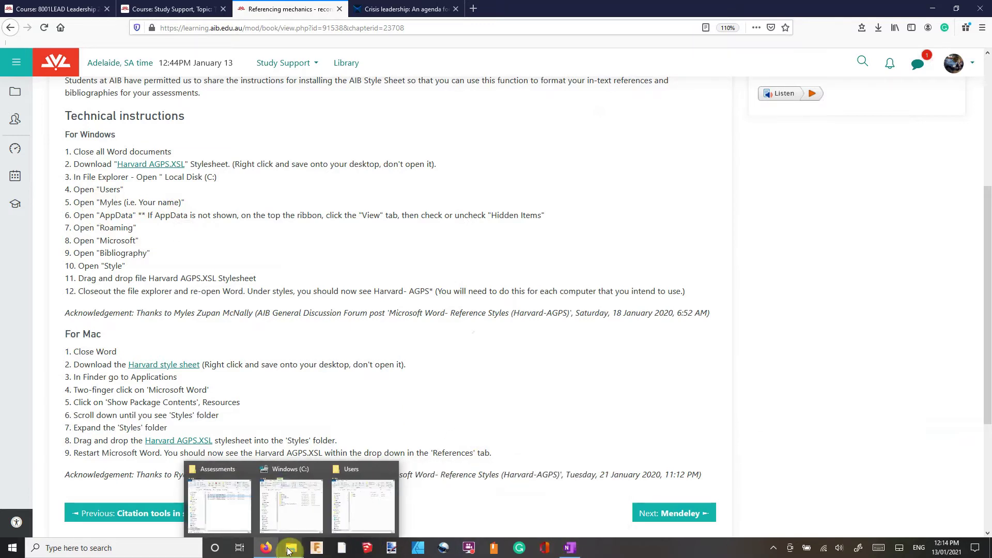
{"action": "left_click", "coordinate": [432, 501]}
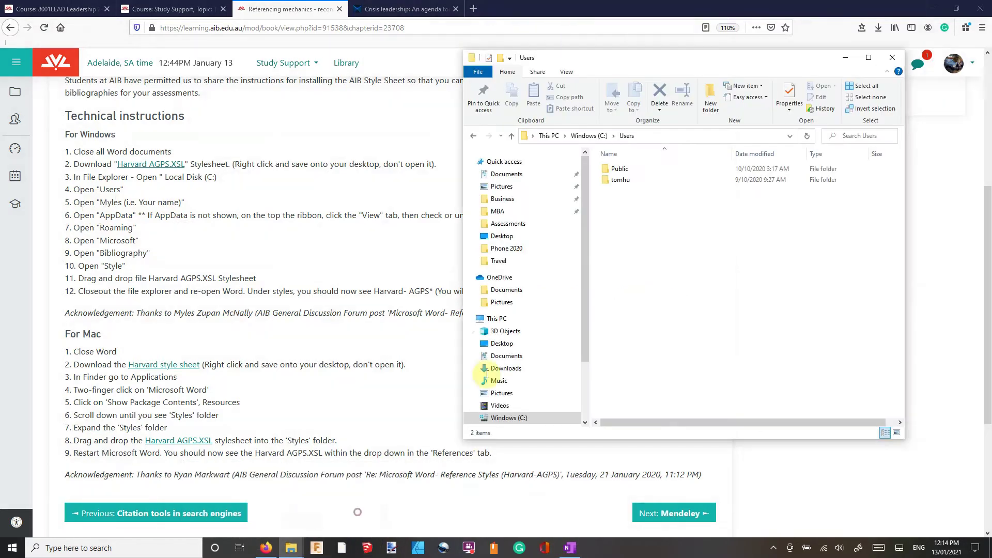
{"action": "double_click", "coordinate": [633, 179]}
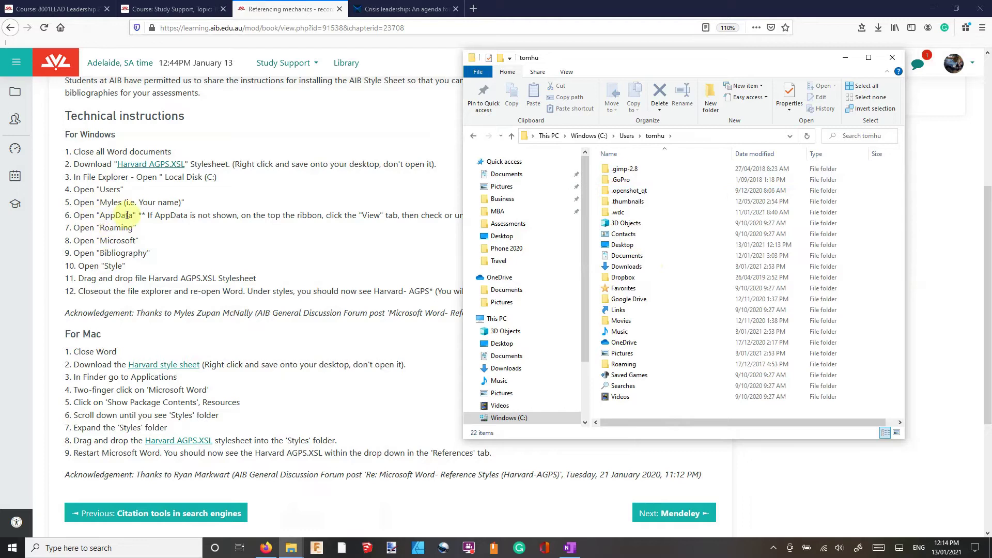
- Turn on the display of hidden items in the personal user folder
{"action": "left_click", "coordinate": [691, 202]}
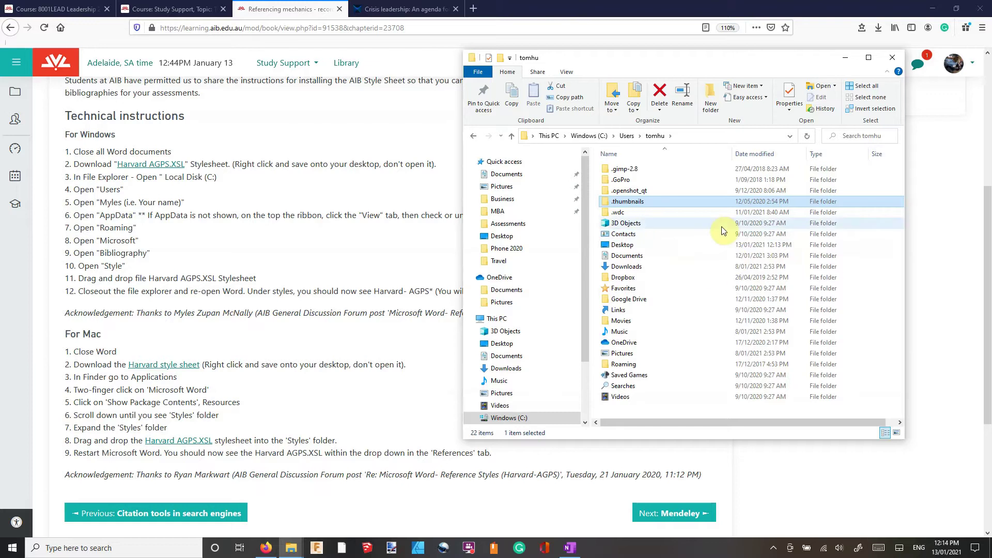
{"action": "left_click", "coordinate": [689, 222]}
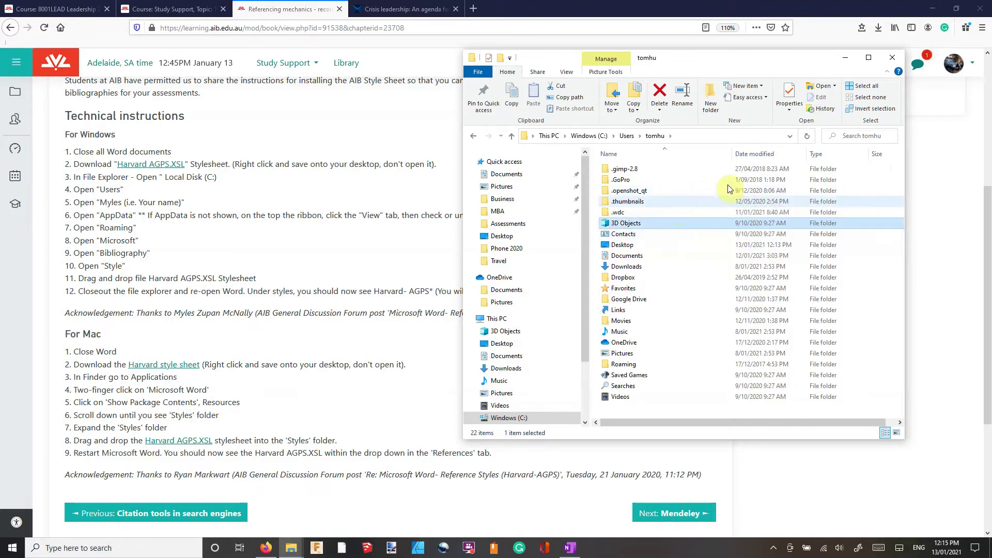
{"action": "left_click", "coordinate": [570, 73]}
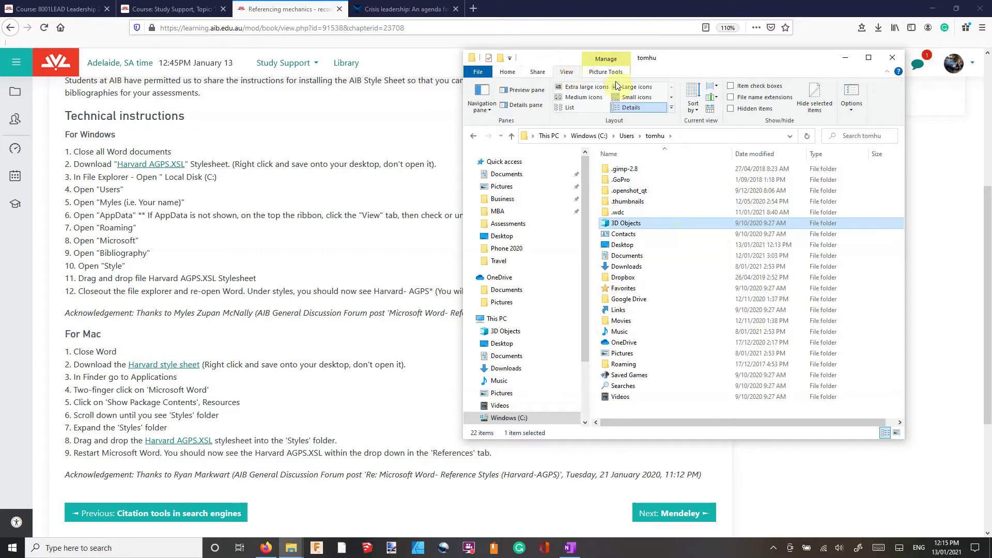
{"action": "left_click", "coordinate": [731, 109]}
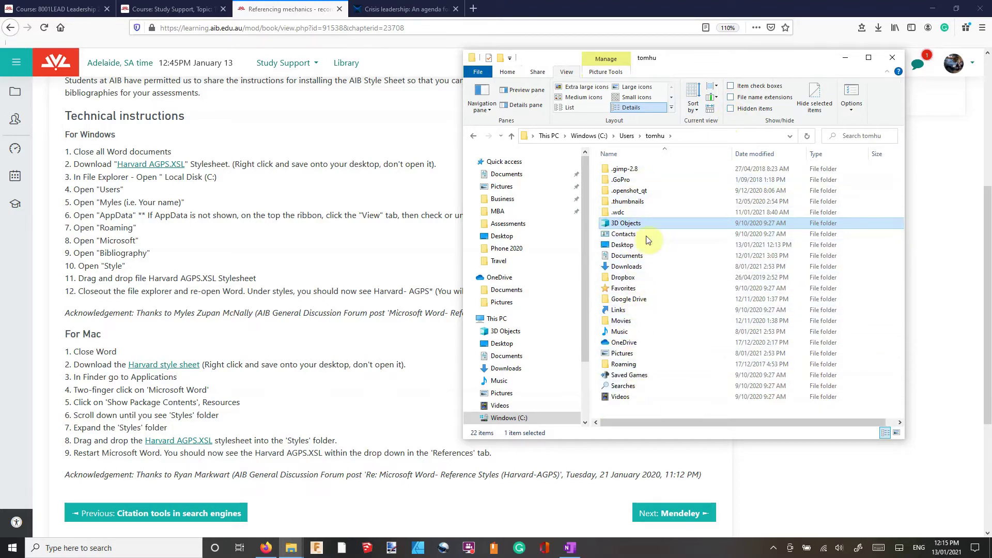
{"action": "left_click", "coordinate": [730, 109]}
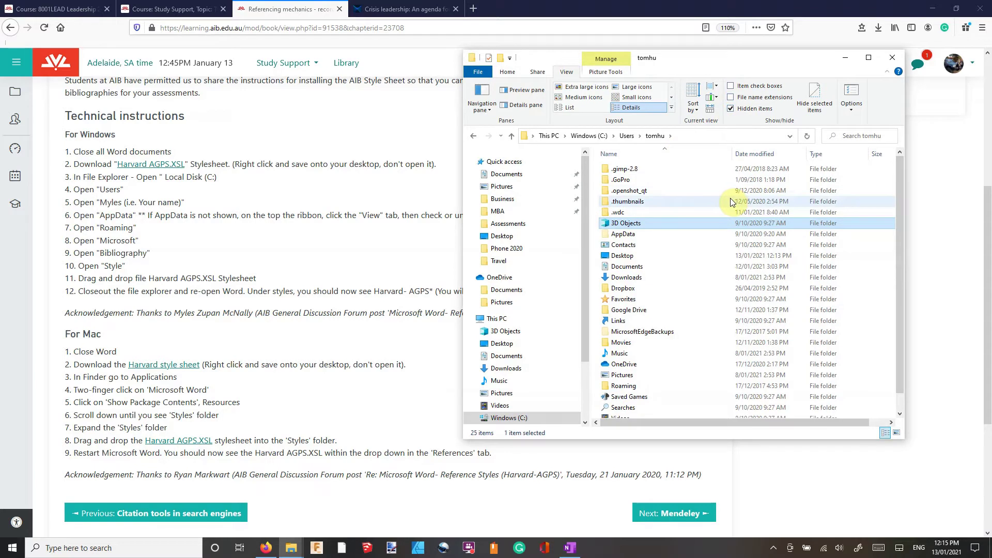
- Open the Roaming folder inside AppData, keeping the File Explorer window beside the instructions
{"action": "left_click", "coordinate": [637, 236]}
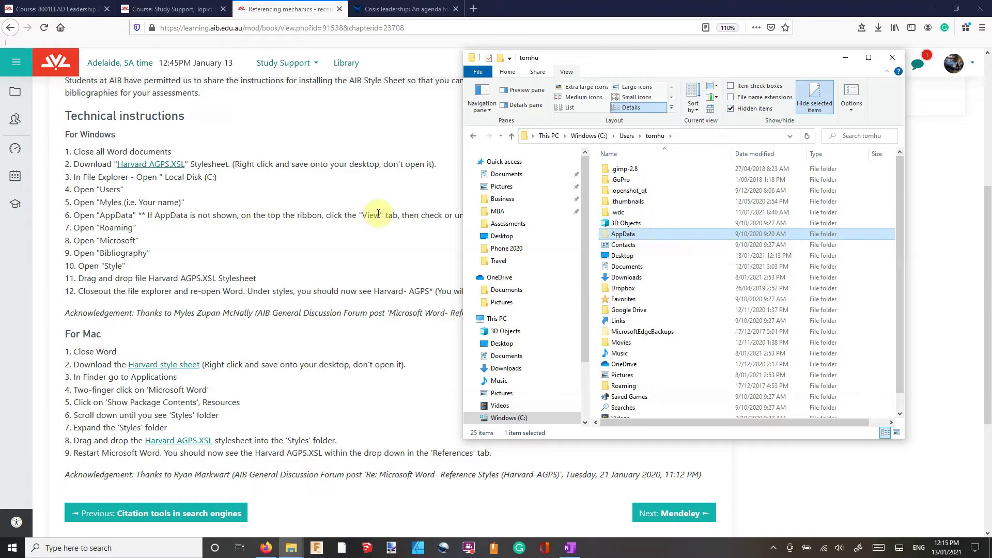
{"action": "double_click", "coordinate": [616, 238]}
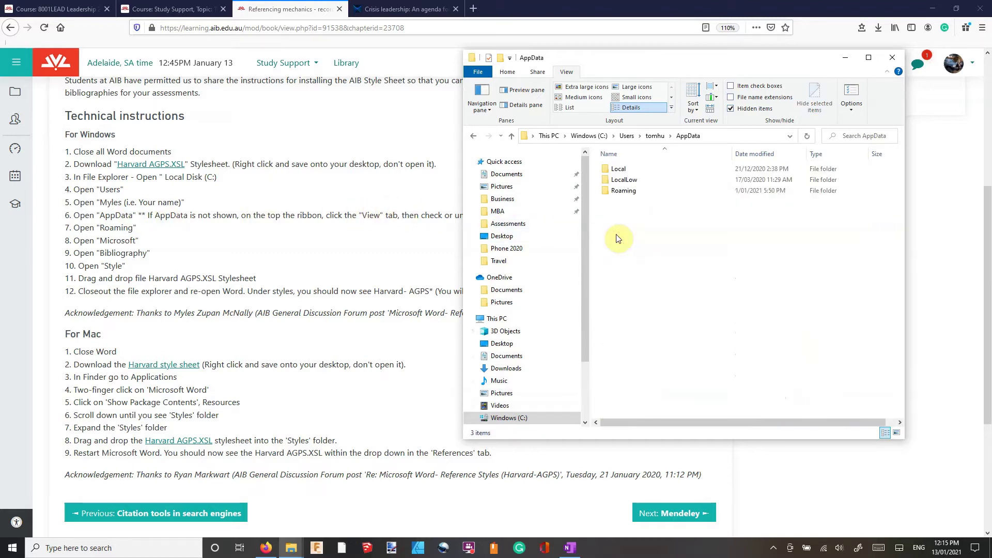
{"action": "left_click_drag", "start_coordinate": [564, 58], "coordinate": [674, 56]}
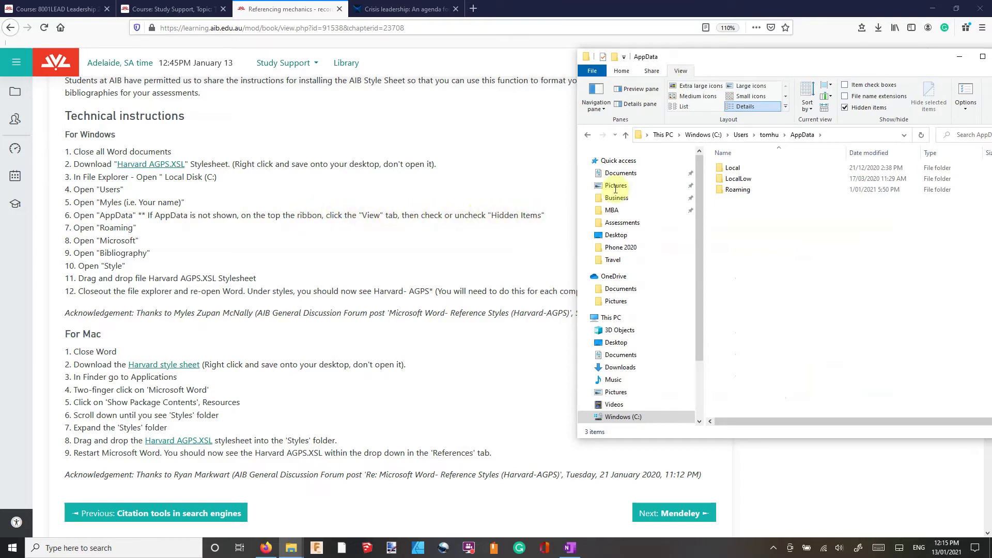
{"action": "left_click_drag", "start_coordinate": [837, 64], "coordinate": [672, 64]}
{"action": "double_click", "coordinate": [572, 190]}
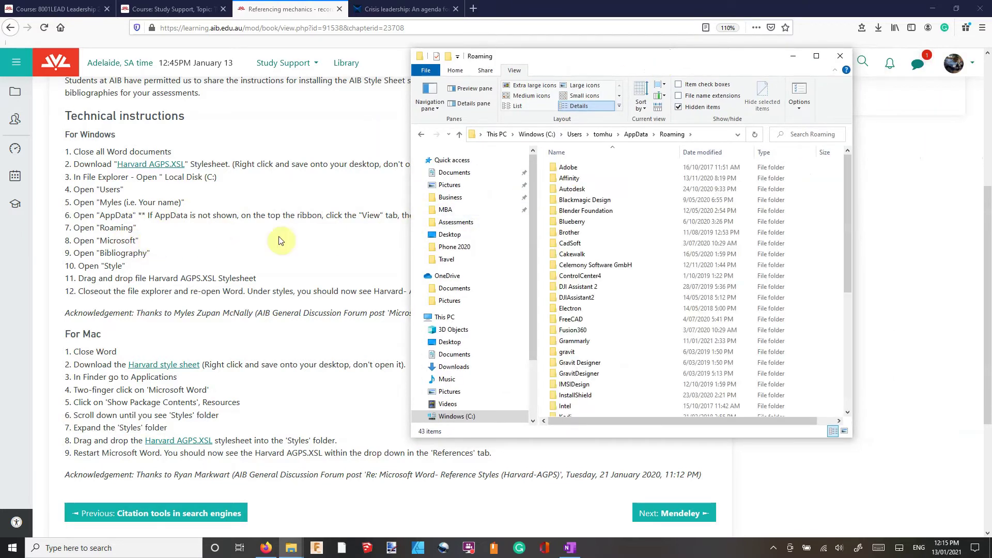
- Open the Style folder under Microsoft and Bibliography within the Roaming folder
{"action": "left_click", "coordinate": [598, 201]}
{"action": "key", "text": "m"}
{"action": "key", "text": "i"}
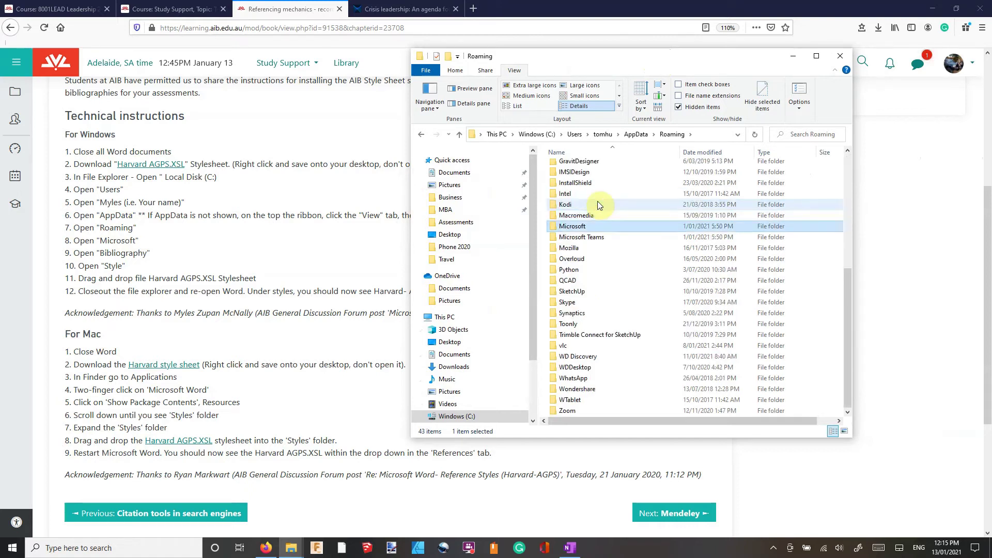
{"action": "key", "text": "Return"}
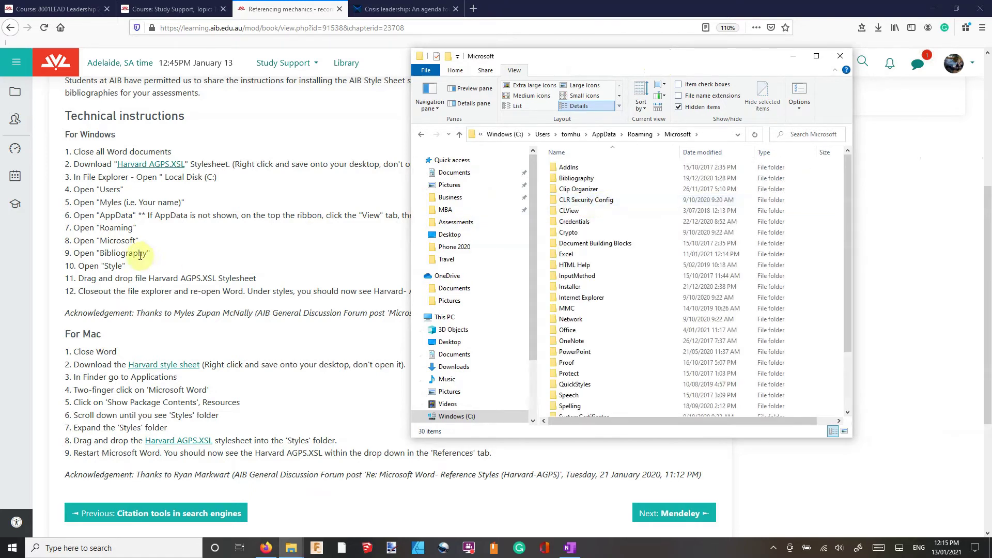
{"action": "left_click", "coordinate": [600, 236]}
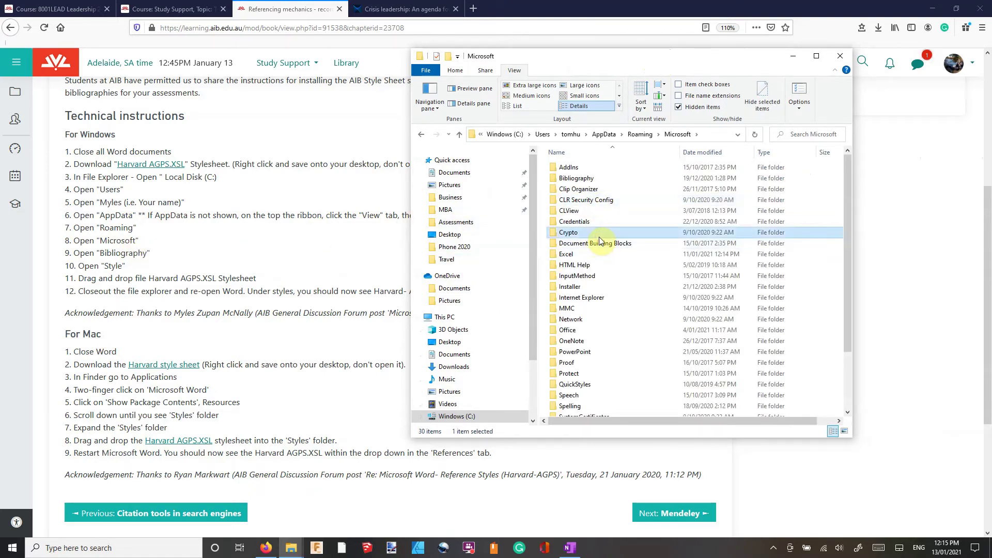
{"action": "double_click", "coordinate": [591, 176]}
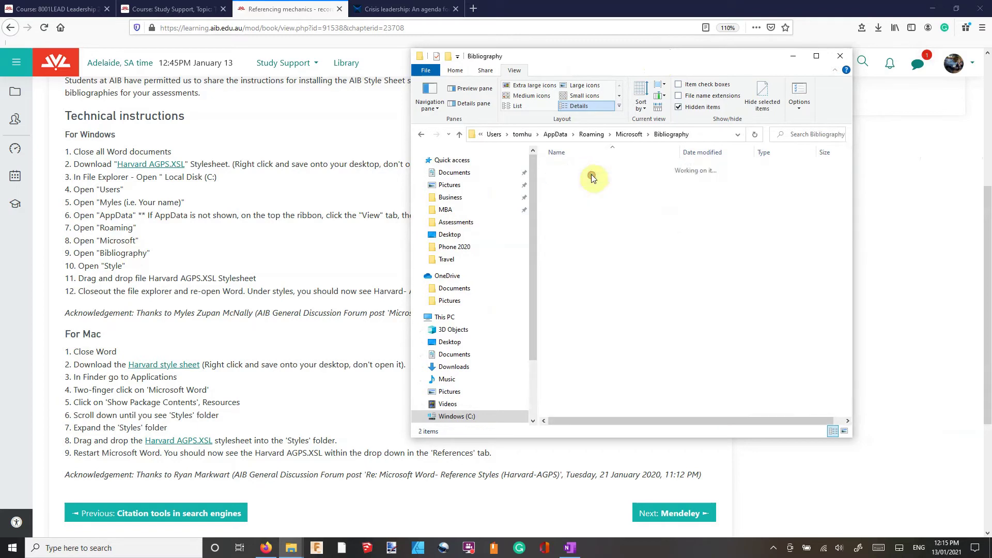
{"action": "double_click", "coordinate": [585, 170]}
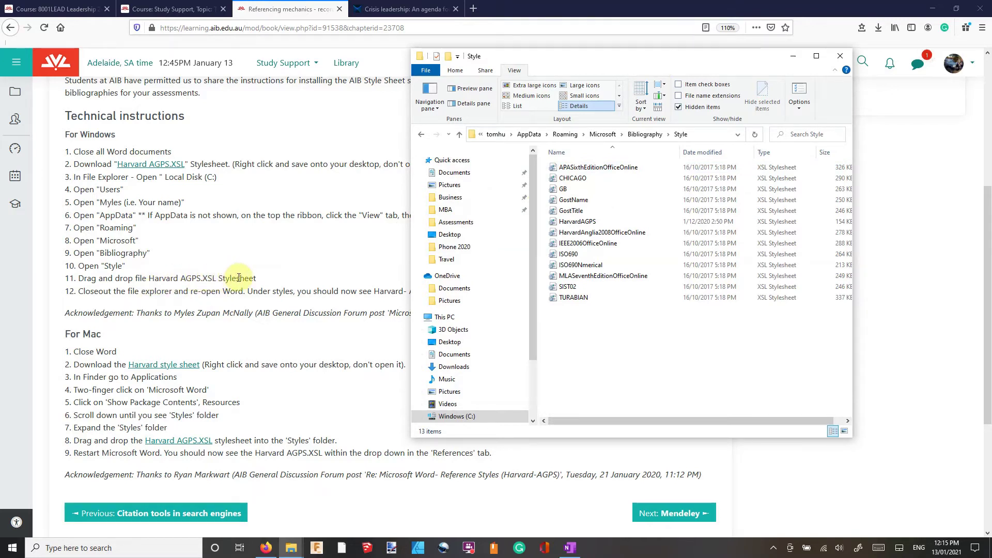
- Try to move the HarvardAGPS stylesheet from the desktop into the Style folder, skipping the file that already exists there
{"action": "left_click", "coordinate": [578, 222]}
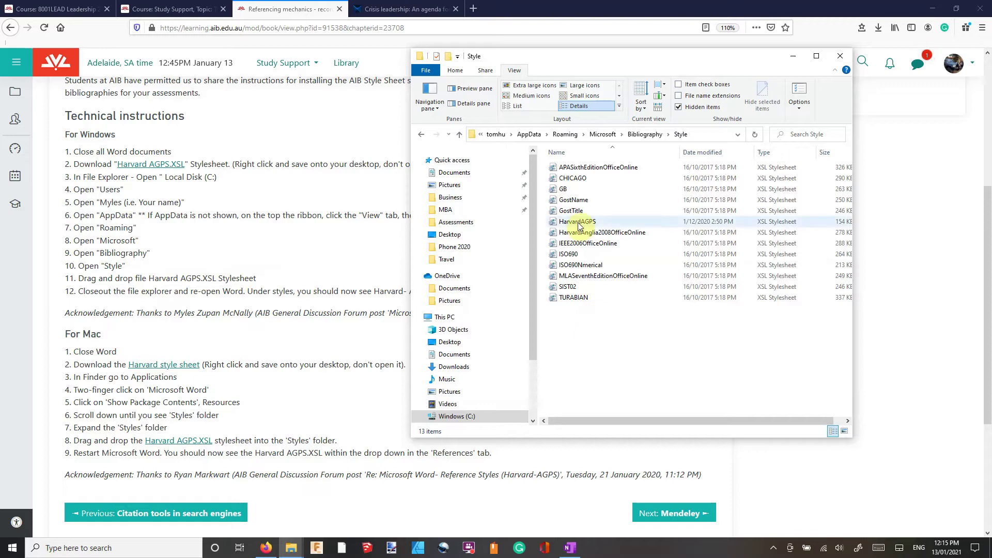
{"action": "left_click_drag", "start_coordinate": [648, 58], "coordinate": [735, 41]}
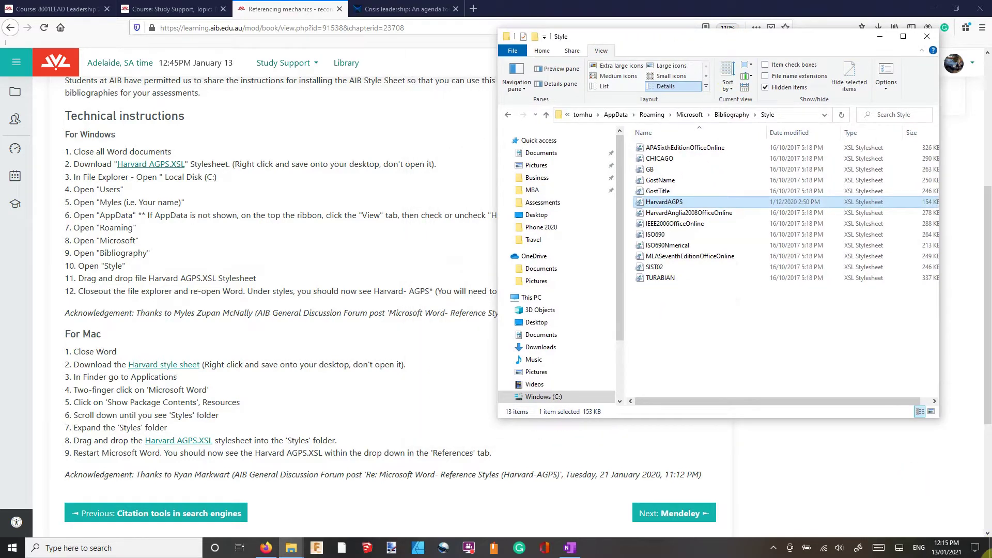
{"action": "key", "text": "super+d"}
{"action": "mouse_move", "coordinate": [291, 551]}
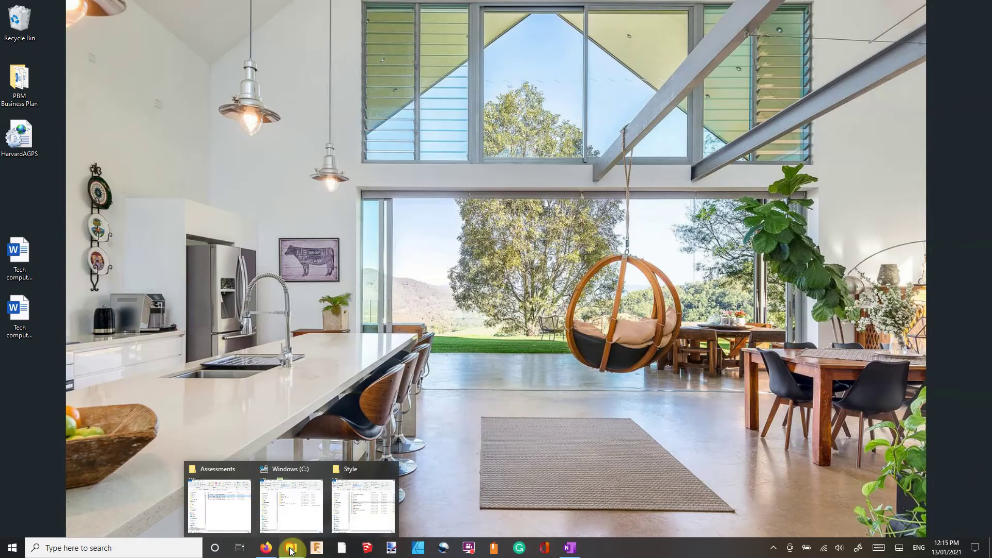
{"action": "left_click", "coordinate": [363, 501]}
{"action": "left_click_drag", "start_coordinate": [41, 159], "coordinate": [666, 318]}
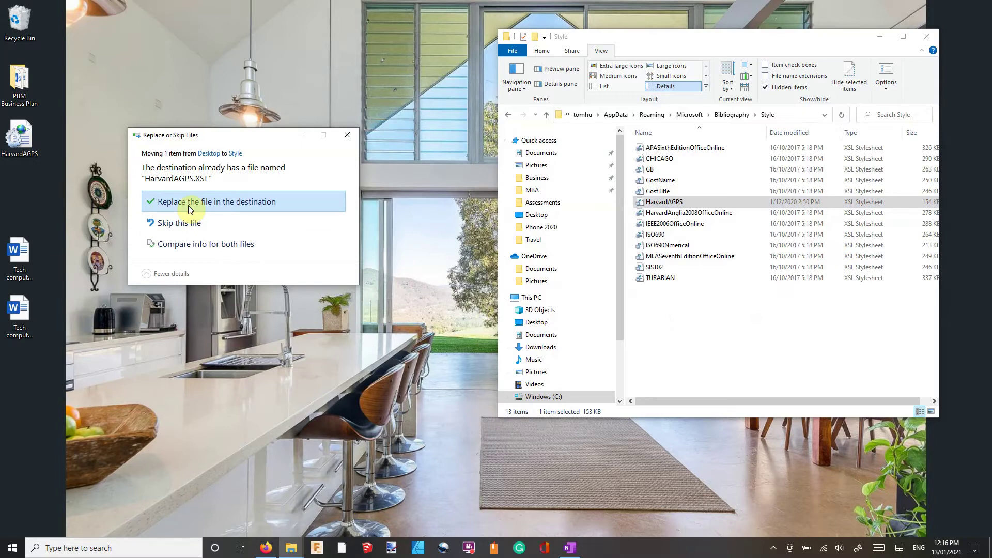
{"action": "left_click", "coordinate": [186, 228]}
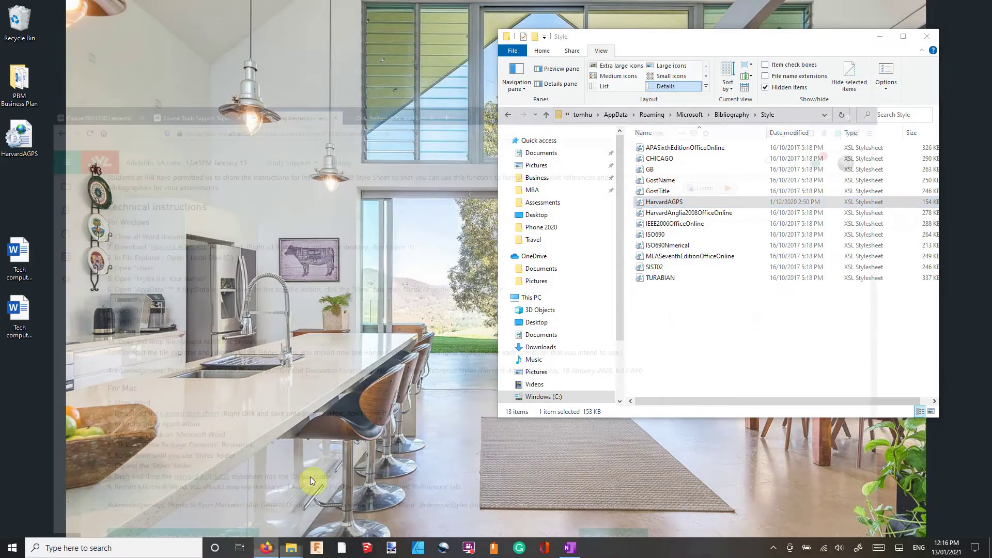
- Return to the stylesheet instructions in the browser and close the Style folder window
{"action": "left_click", "coordinate": [267, 547]}
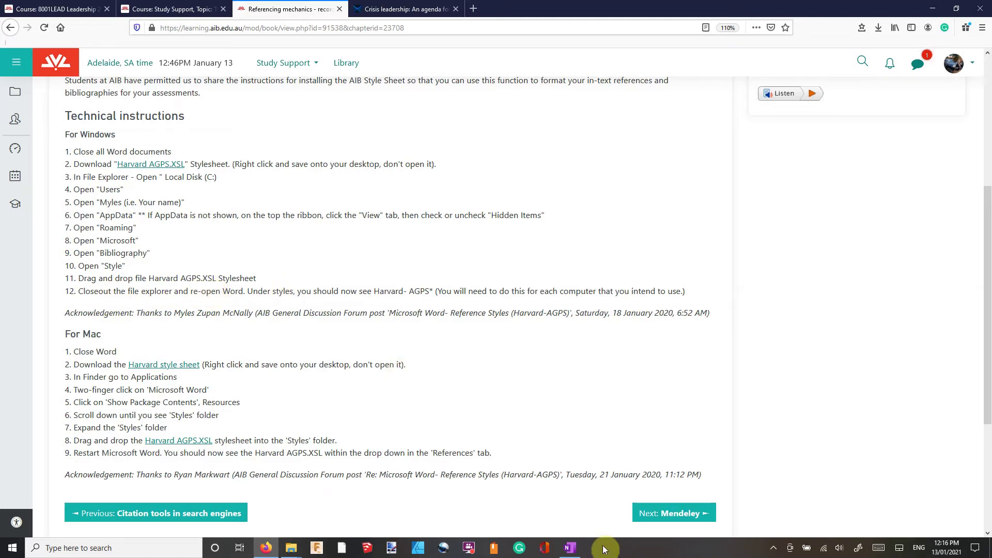
{"action": "mouse_move", "coordinate": [292, 548]}
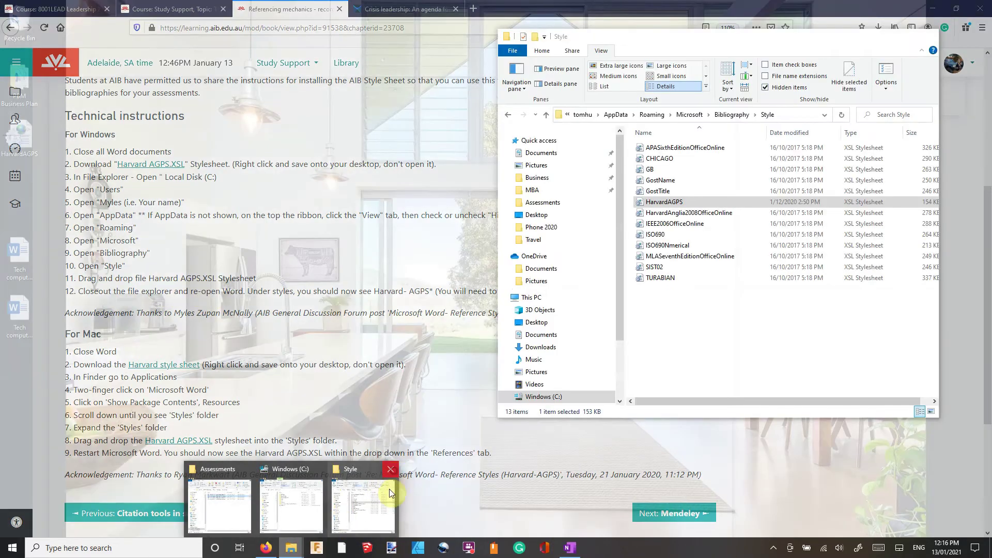
{"action": "left_click", "coordinate": [390, 470]}
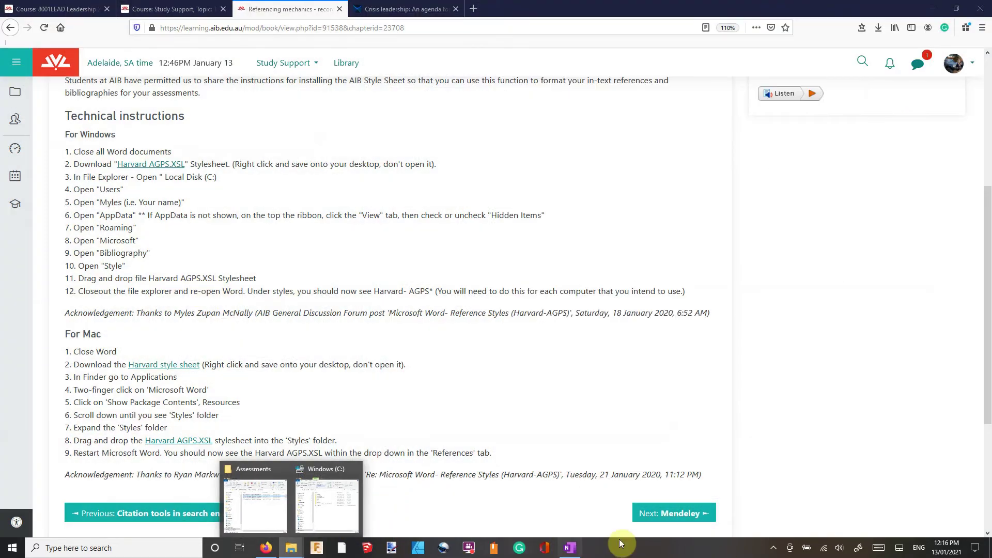
- Launch Word and open the most recently modified "1 (8001LEAD) Leadership reflection" document from the recent files
{"action": "left_click", "coordinate": [164, 548]}
{"action": "type", "text": "word"}
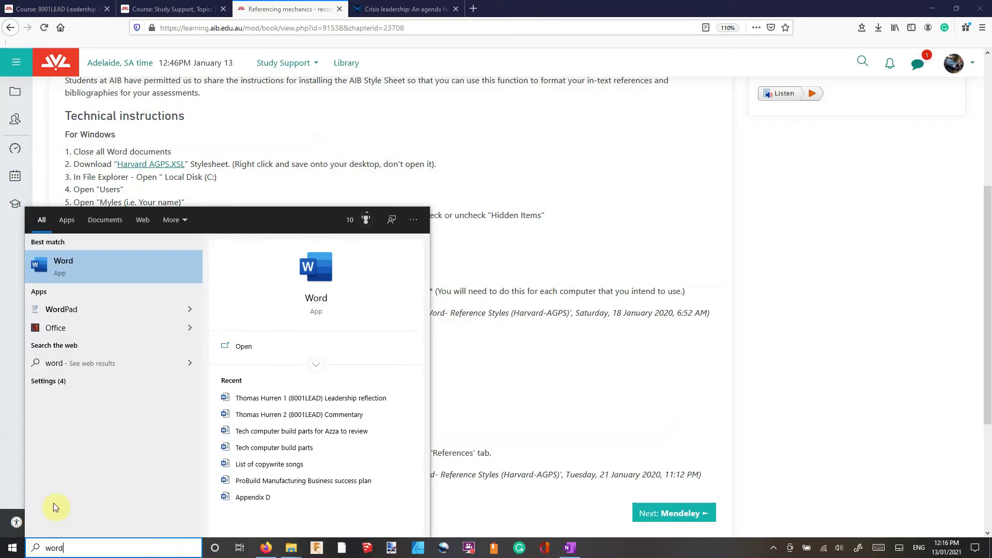
{"action": "left_click", "coordinate": [98, 278]}
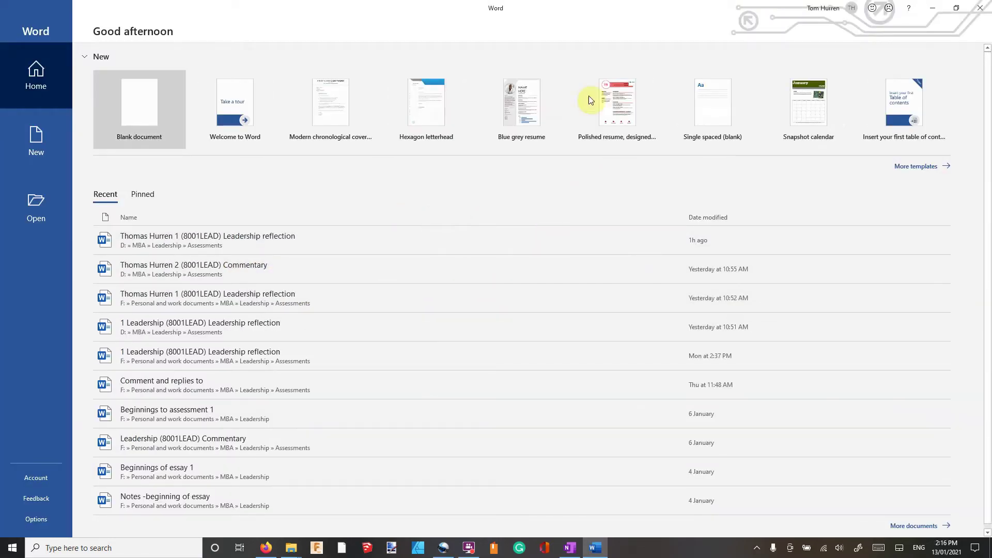
{"action": "left_click", "coordinate": [343, 241]}
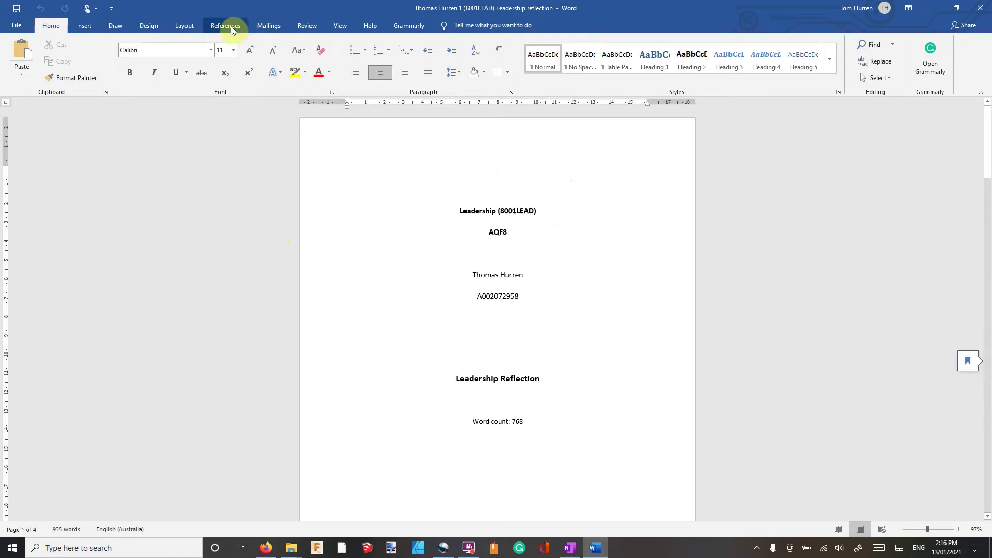
- View the document's reference sources in the Source Manager, then close it
{"action": "left_click", "coordinate": [231, 27]}
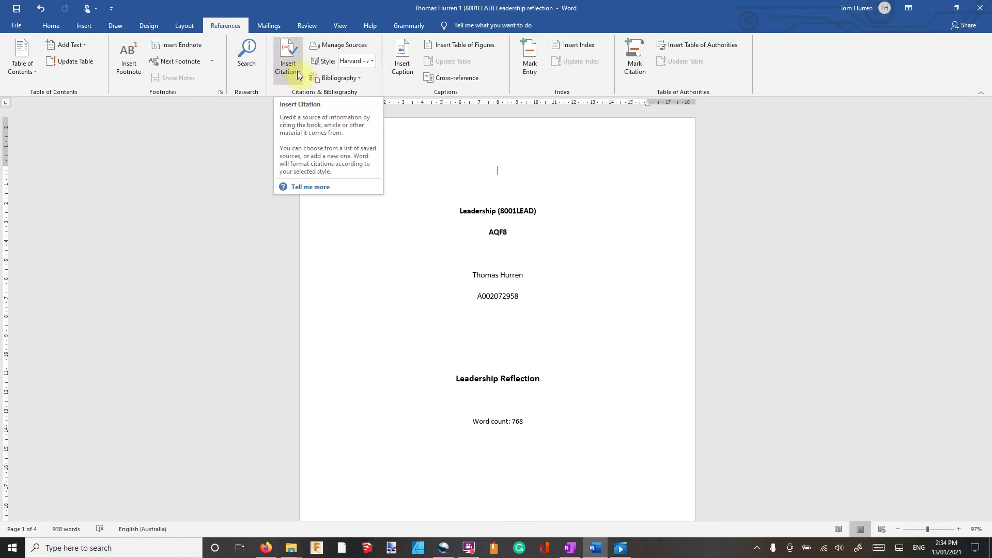
{"action": "left_click", "coordinate": [347, 46]}
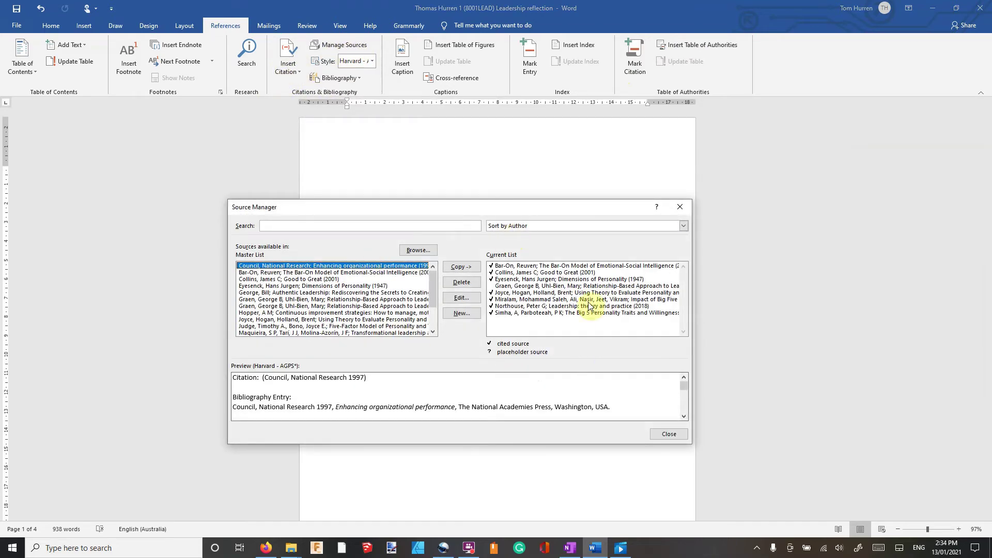
{"action": "left_click", "coordinate": [672, 435]}
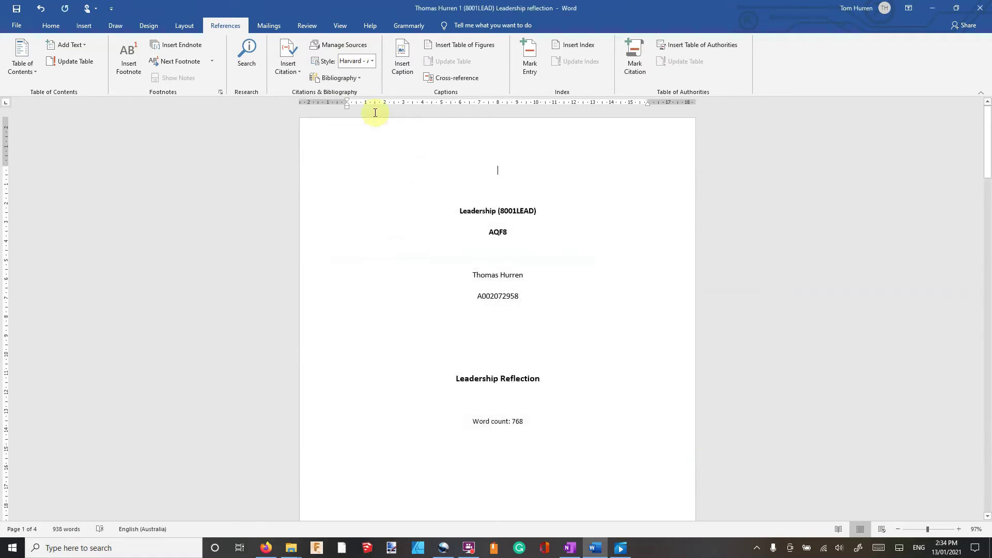
- Set the document's citation and bibliography style to Harvard - AGPS First Edition
{"action": "left_click", "coordinate": [370, 62]}
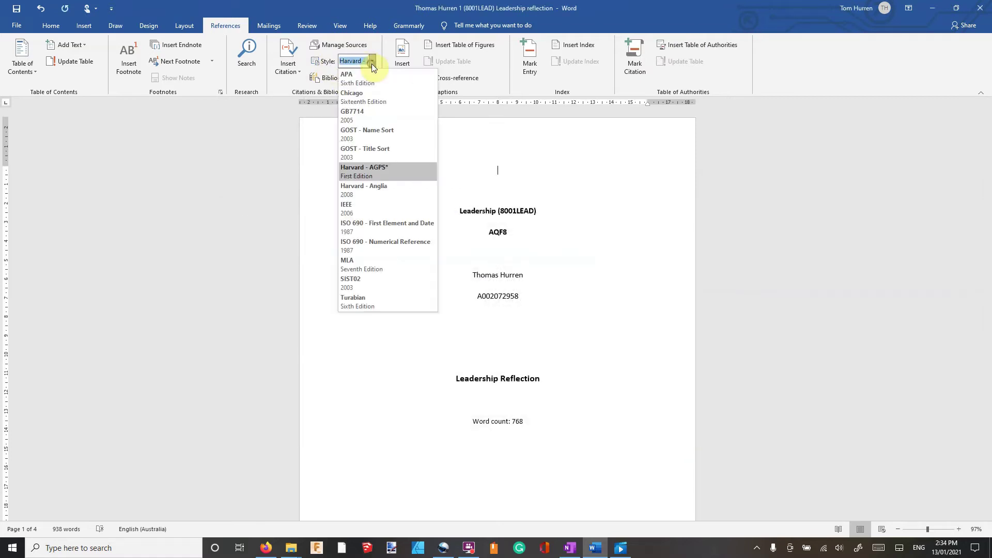
{"action": "left_click", "coordinate": [389, 172]}
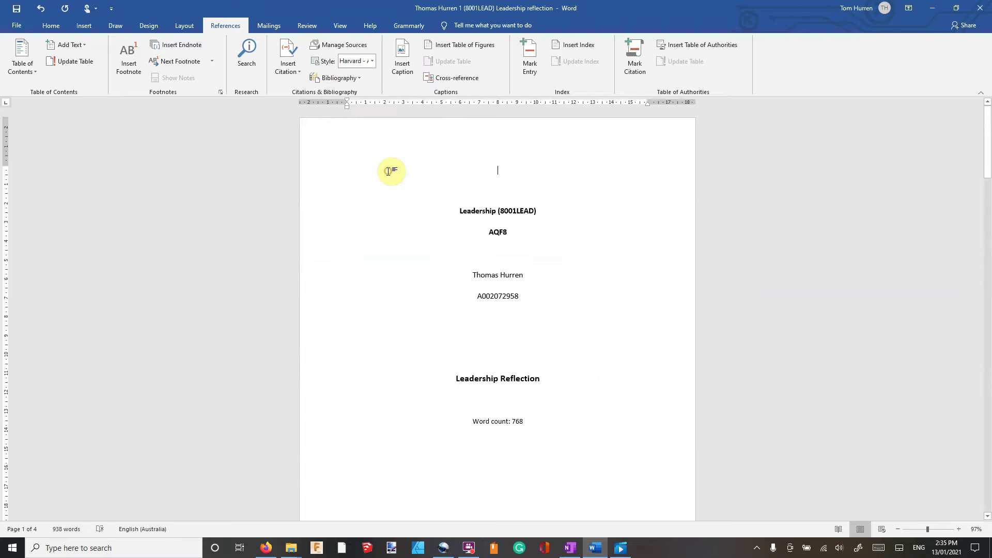
{"action": "left_click", "coordinate": [371, 61]}
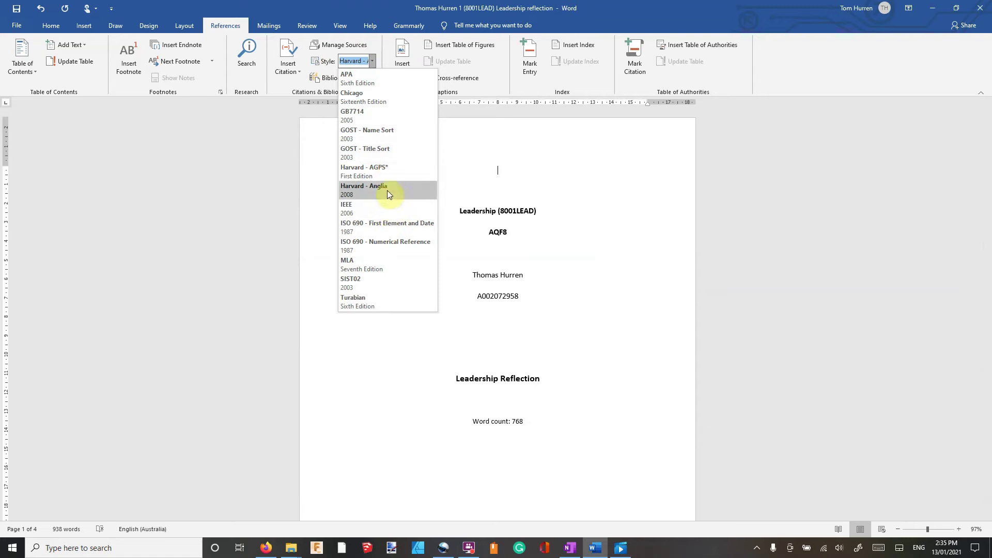
{"action": "left_click", "coordinate": [384, 171]}
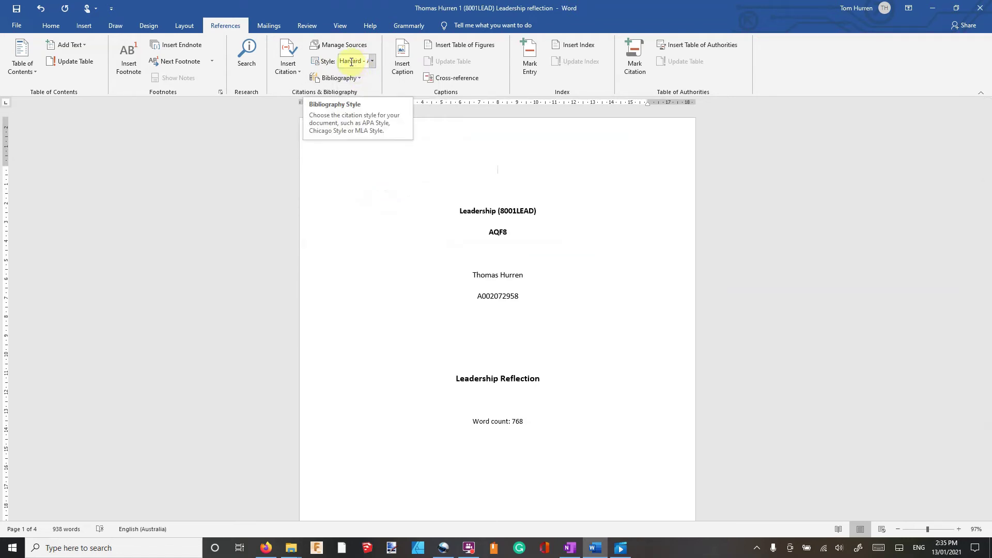
- Switch the References list at the document's end to APA Sixth Edition for comparison, and restore the Harvard - AGPS style
{"action": "scroll", "coordinate": [755, 203], "scroll_direction": "down", "scroll_amount": 20}
{"action": "scroll", "coordinate": [754, 202], "scroll_direction": "down", "scroll_amount": 20}
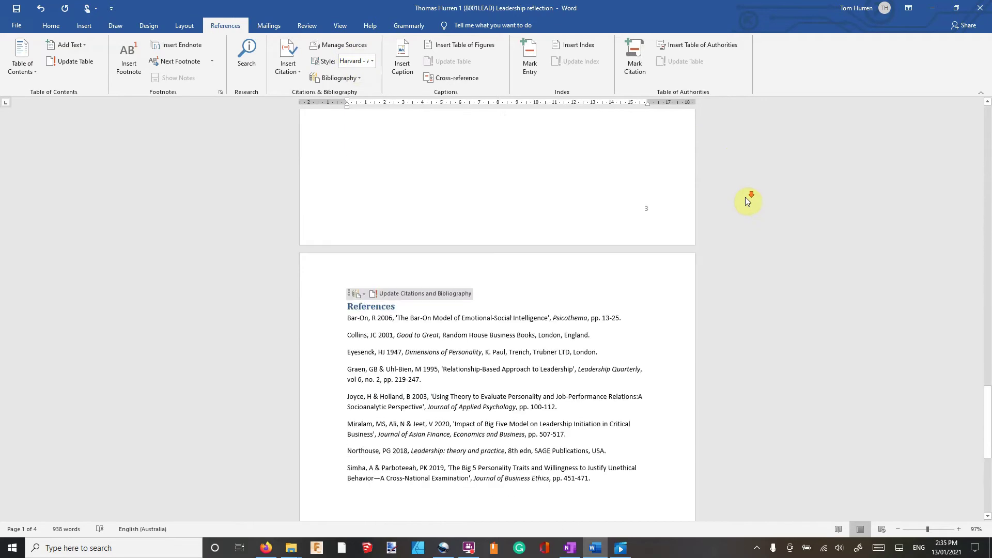
{"action": "scroll", "coordinate": [739, 186], "scroll_direction": "up", "scroll_amount": 10}
{"action": "left_click", "coordinate": [365, 61]}
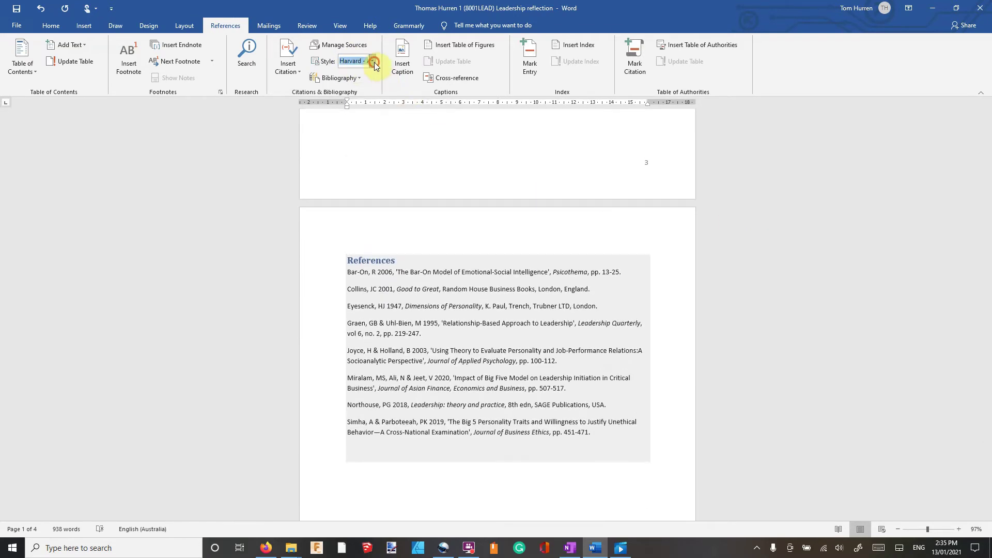
{"action": "left_click", "coordinate": [373, 78]}
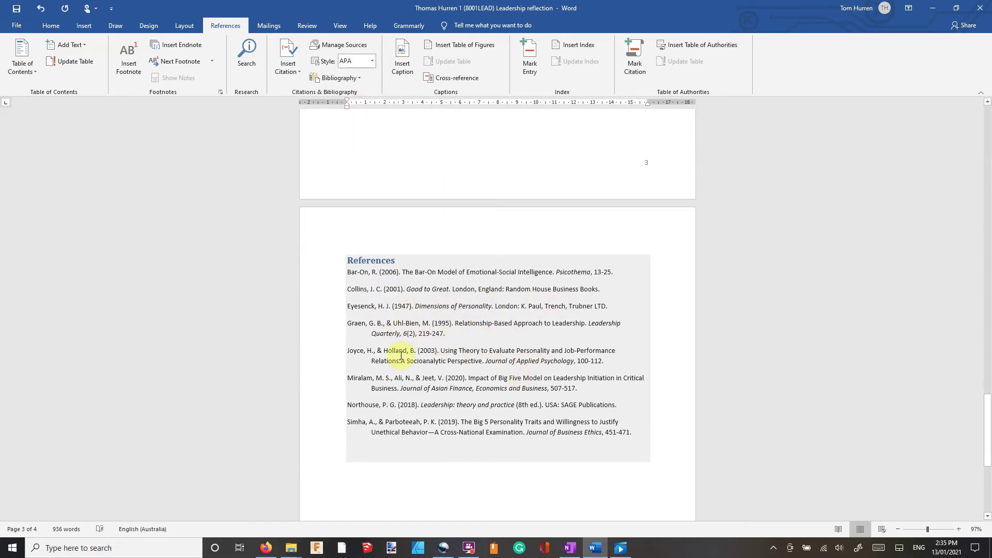
{"action": "left_click", "coordinate": [368, 62]}
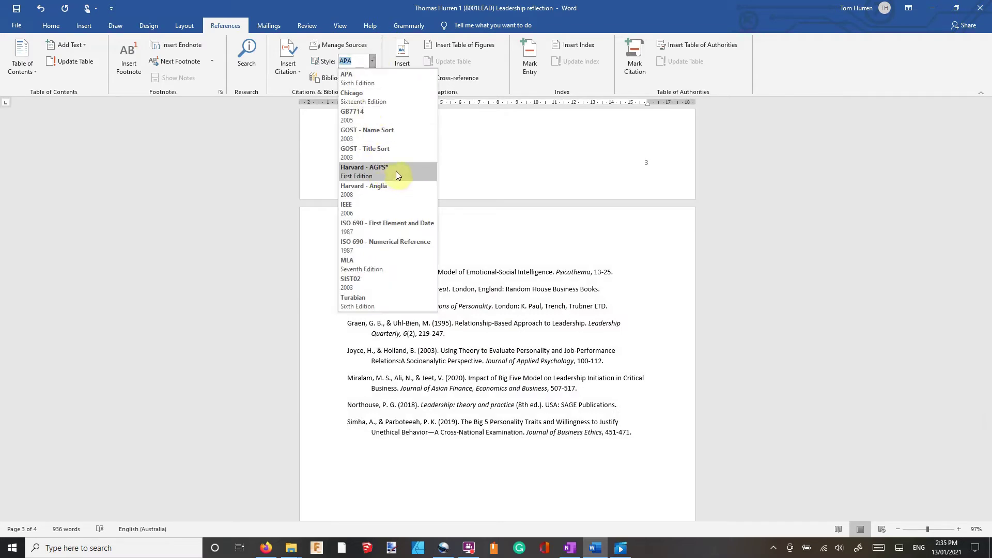
{"action": "left_click", "coordinate": [396, 172]}
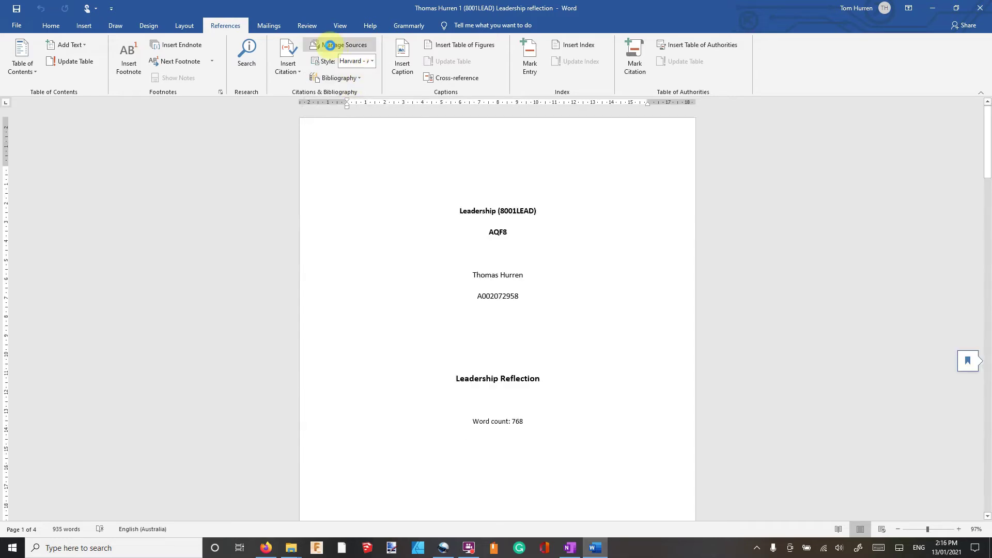
- Open the Source Manager and preview the "Authentic Leadership" and "Relationship-Based Approach to Leadership" entries in the master list
{"action": "left_click", "coordinate": [330, 45]}
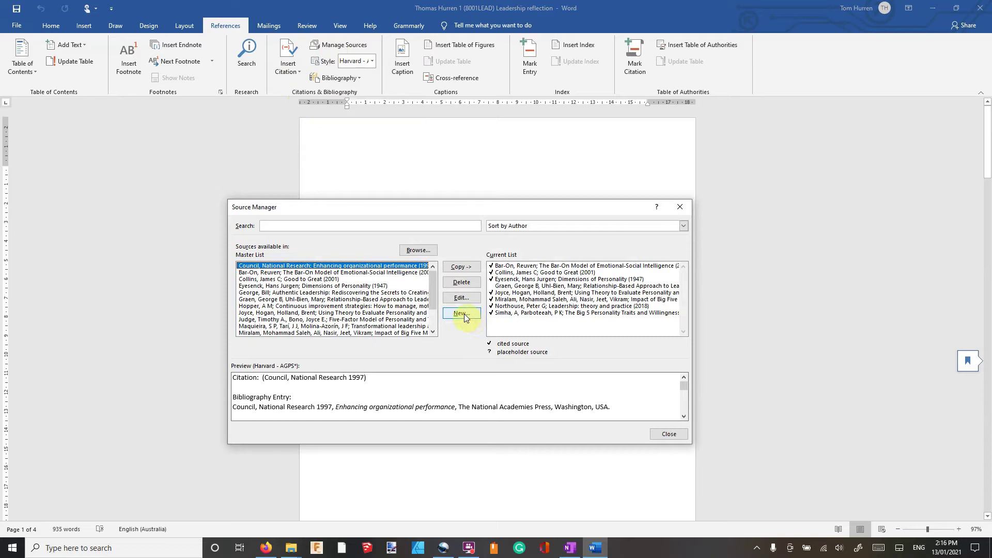
{"action": "left_click", "coordinate": [393, 293]}
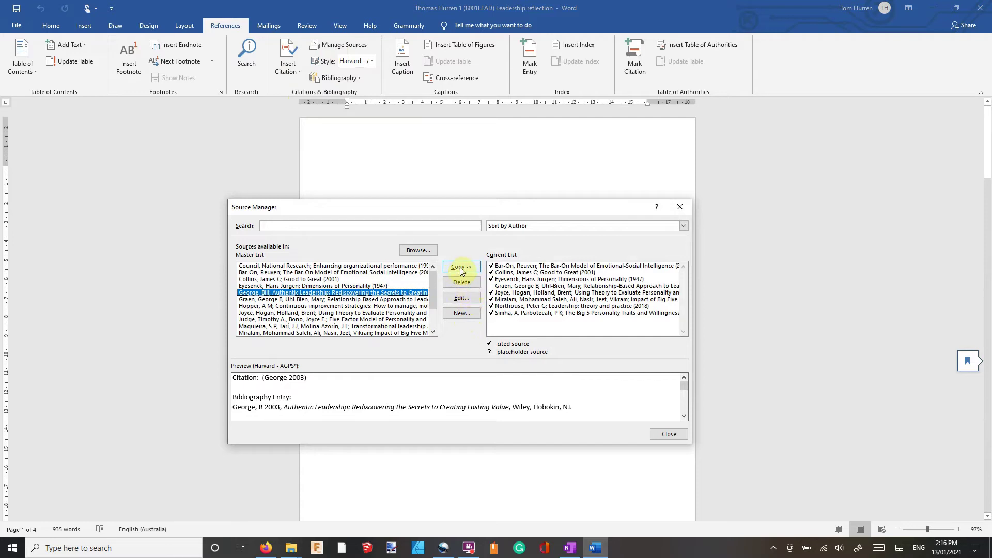
{"action": "left_click", "coordinate": [355, 299]}
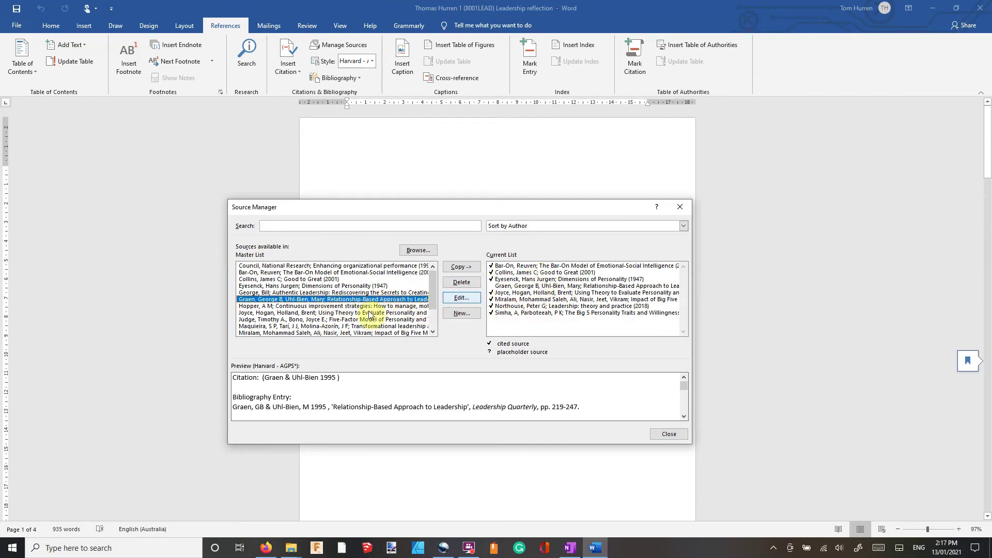
- Start a new source, try the Book and Journal Article types, and set the source type to Document From Web site
{"action": "left_click", "coordinate": [467, 314]}
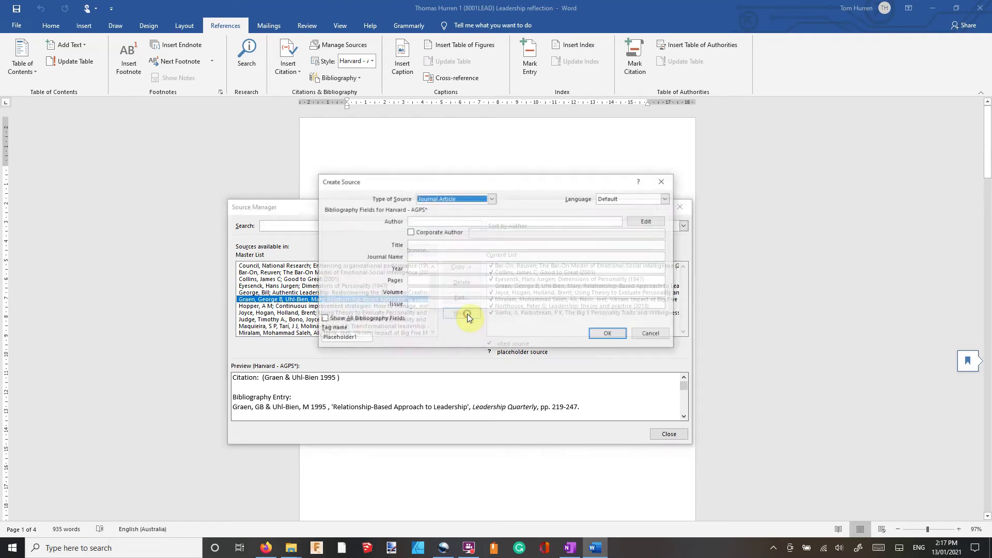
{"action": "left_click", "coordinate": [491, 200]}
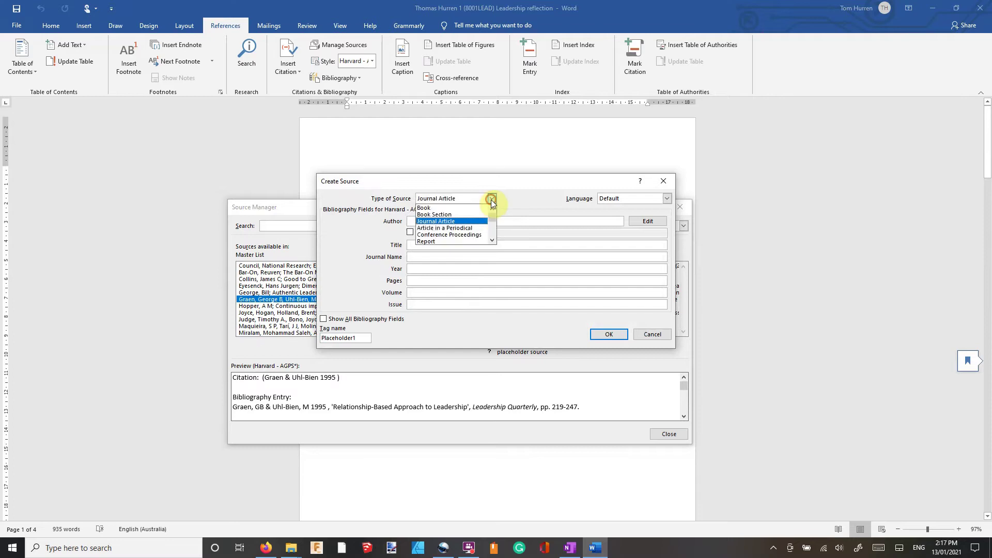
{"action": "left_click", "coordinate": [458, 208]}
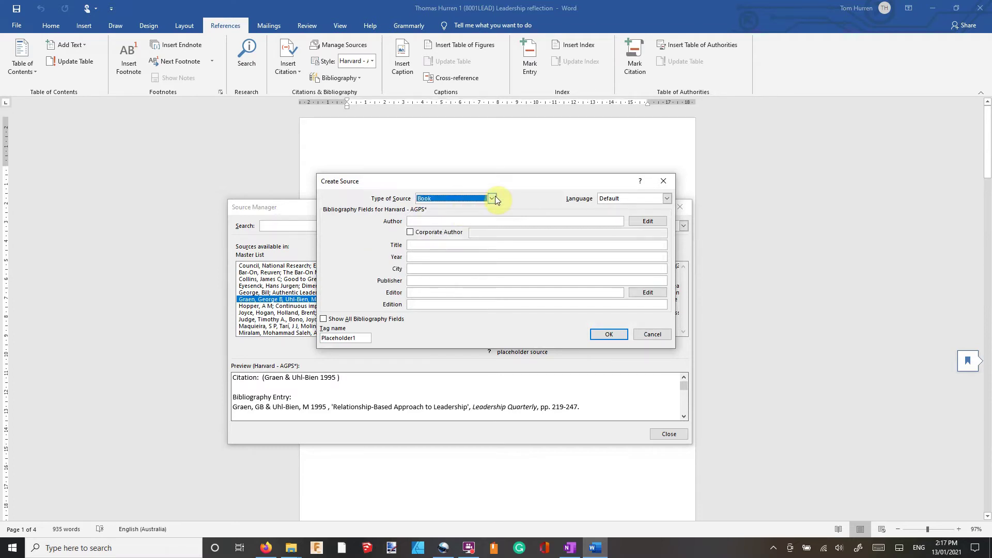
{"action": "left_click", "coordinate": [492, 198]}
{"action": "left_click", "coordinate": [437, 220]}
{"action": "left_click", "coordinate": [488, 201]}
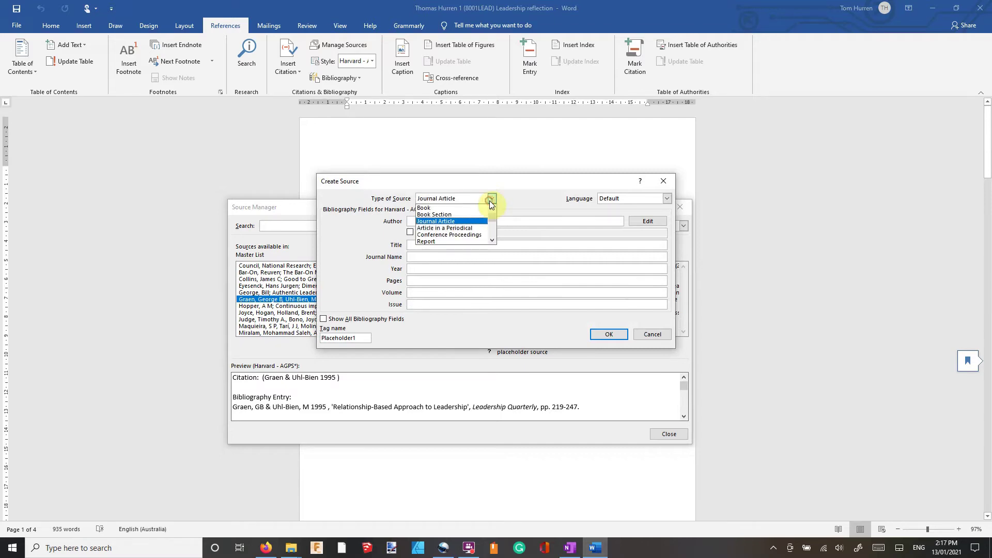
{"action": "scroll", "coordinate": [471, 232], "scroll_direction": "down", "scroll_amount": 1}
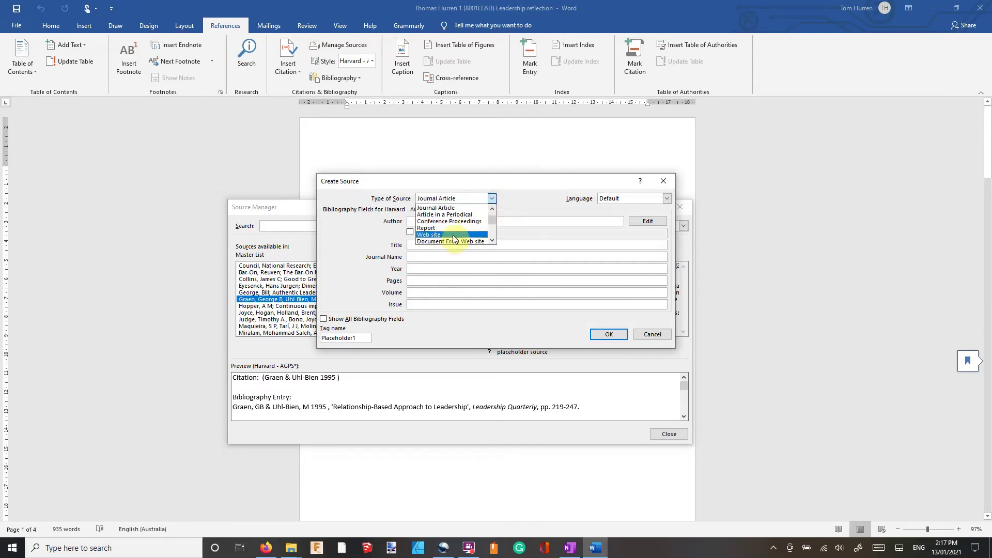
{"action": "left_click", "coordinate": [452, 241]}
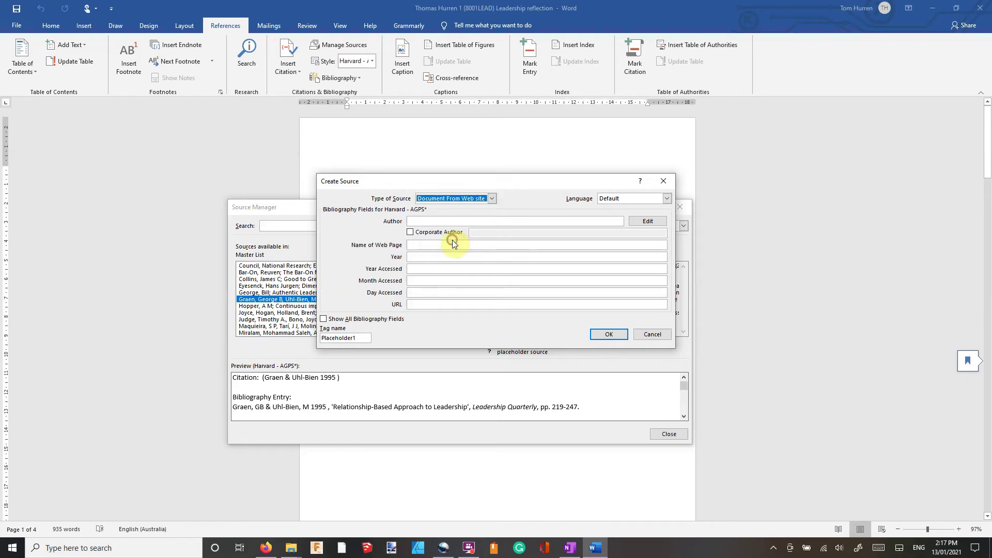
- Look through the entry fields for a web site document, and switch the new source's type to Web site
{"action": "left_click", "coordinate": [416, 305]}
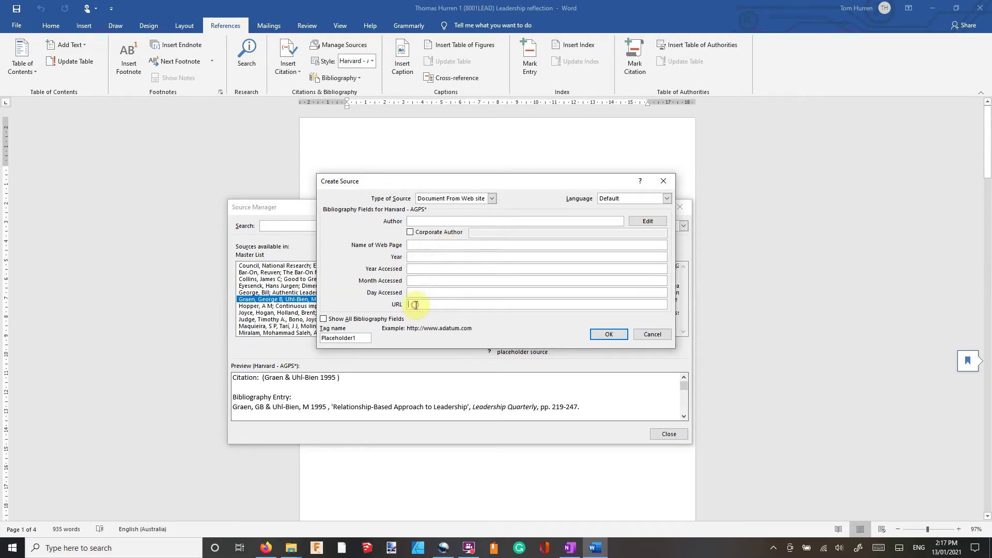
{"action": "left_click", "coordinate": [423, 268]}
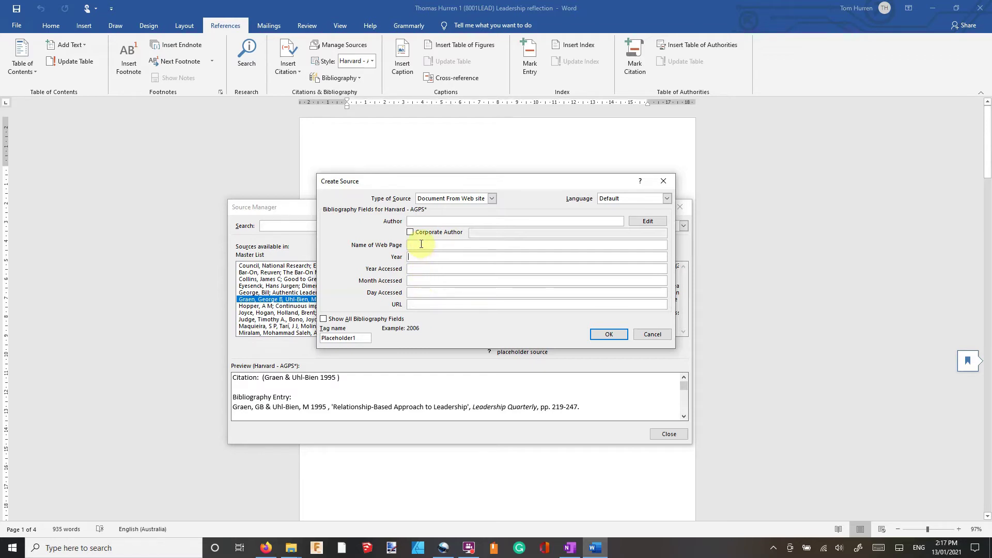
{"action": "left_click", "coordinate": [427, 222]}
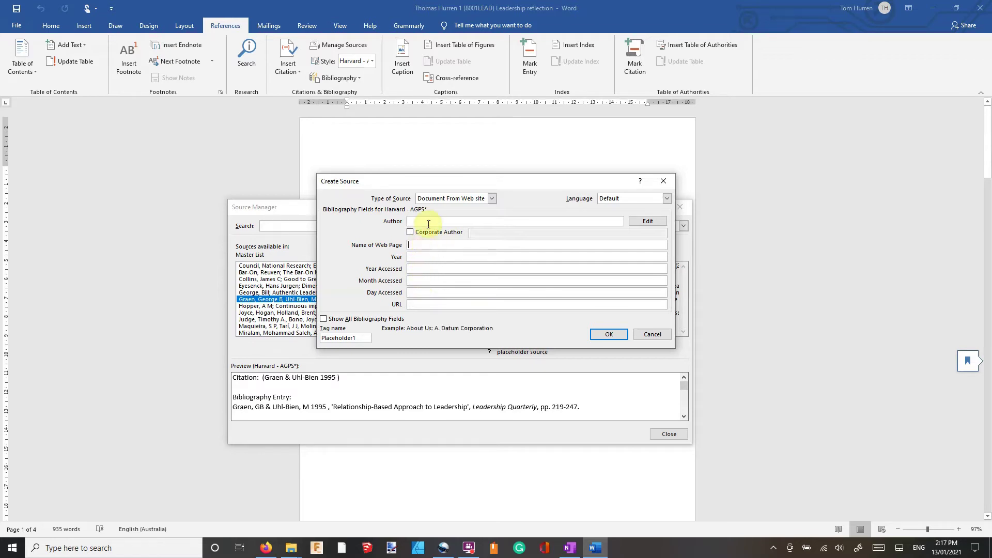
{"action": "left_click", "coordinate": [492, 199]}
{"action": "left_click", "coordinate": [467, 235]}
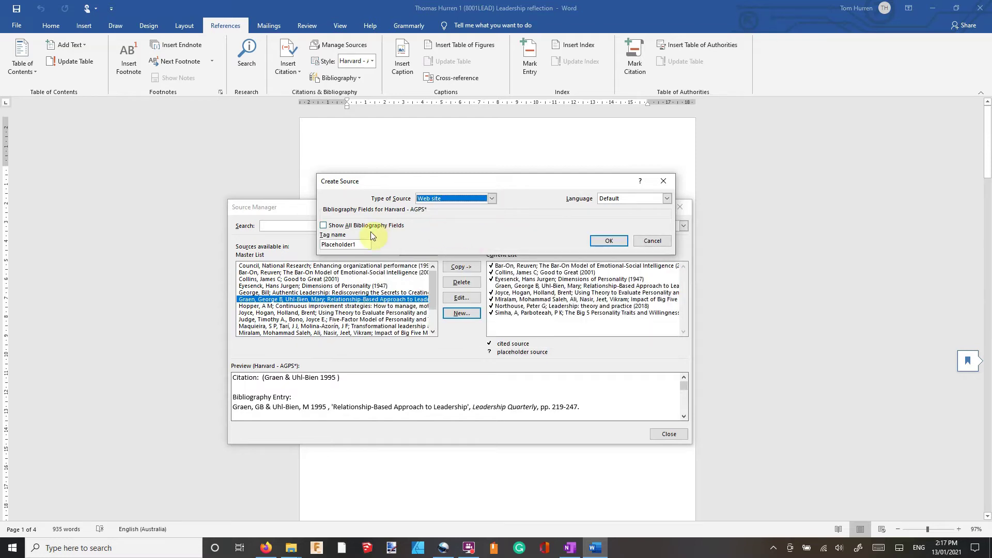
- Browse the remaining source types, try Book, and set the new source's type to Journal Article
{"action": "left_click", "coordinate": [492, 199]}
{"action": "scroll", "coordinate": [465, 227], "scroll_direction": "down", "scroll_amount": 1}
{"action": "scroll", "coordinate": [464, 234], "scroll_direction": "down", "scroll_amount": 2}
{"action": "scroll", "coordinate": [464, 234], "scroll_direction": "up", "scroll_amount": 4}
{"action": "left_click", "coordinate": [457, 209]}
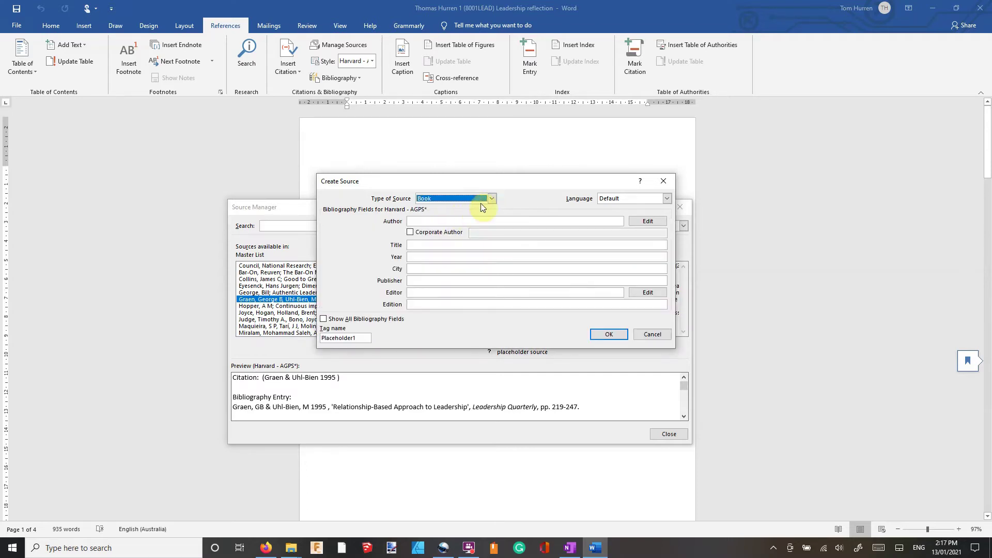
{"action": "left_click", "coordinate": [492, 199]}
{"action": "left_click", "coordinate": [473, 220]}
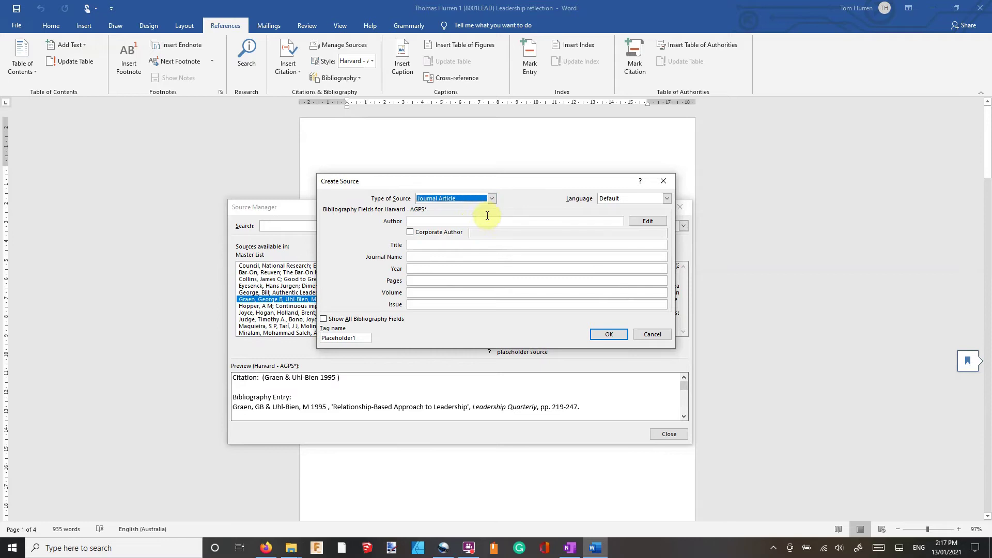
- Cancel the new source, and delete the "Relationship-Based Approach to Leadership" entry from the document's current source list
{"action": "left_click", "coordinate": [600, 552]}
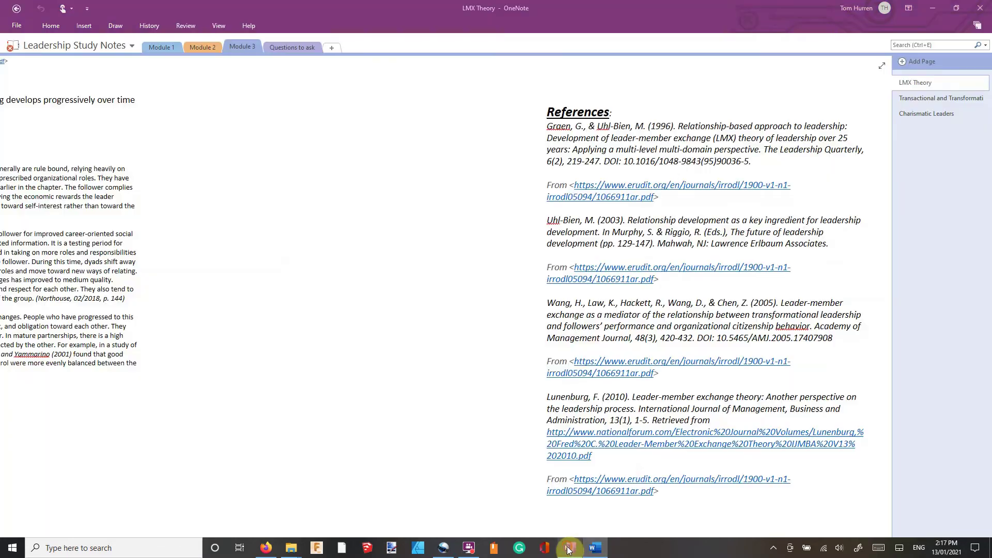
{"action": "left_click", "coordinate": [598, 551]}
{"action": "left_click", "coordinate": [655, 334]}
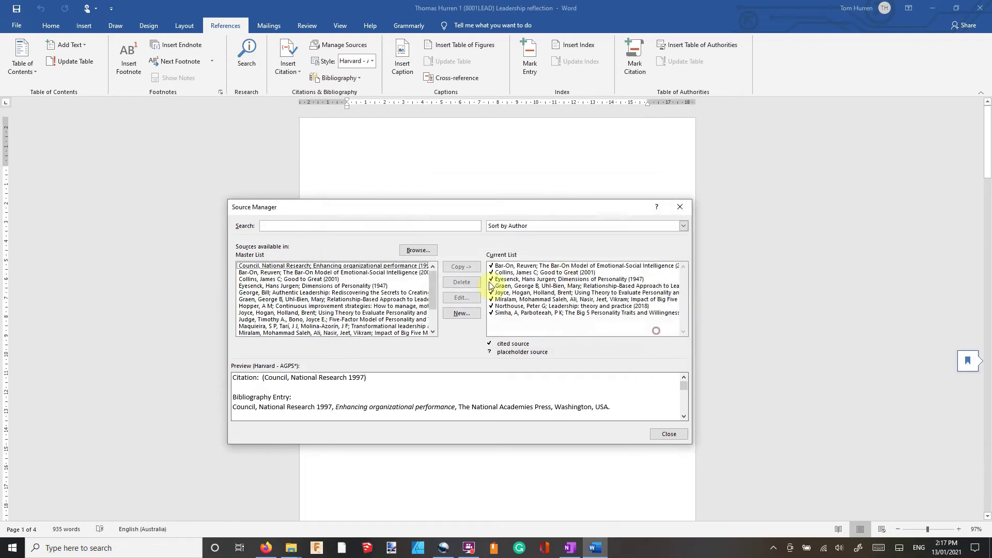
{"action": "left_click", "coordinate": [531, 287]}
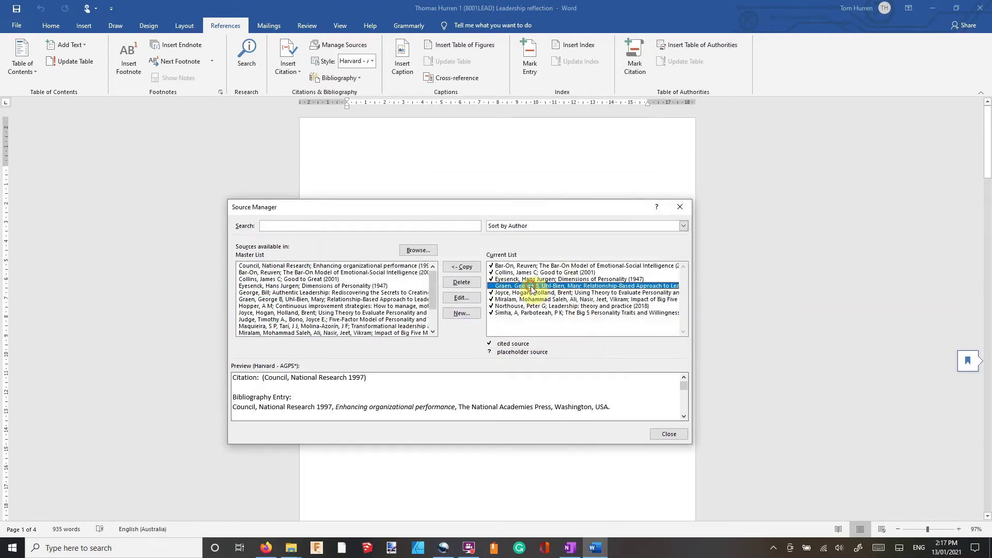
{"action": "left_click", "coordinate": [469, 285]}
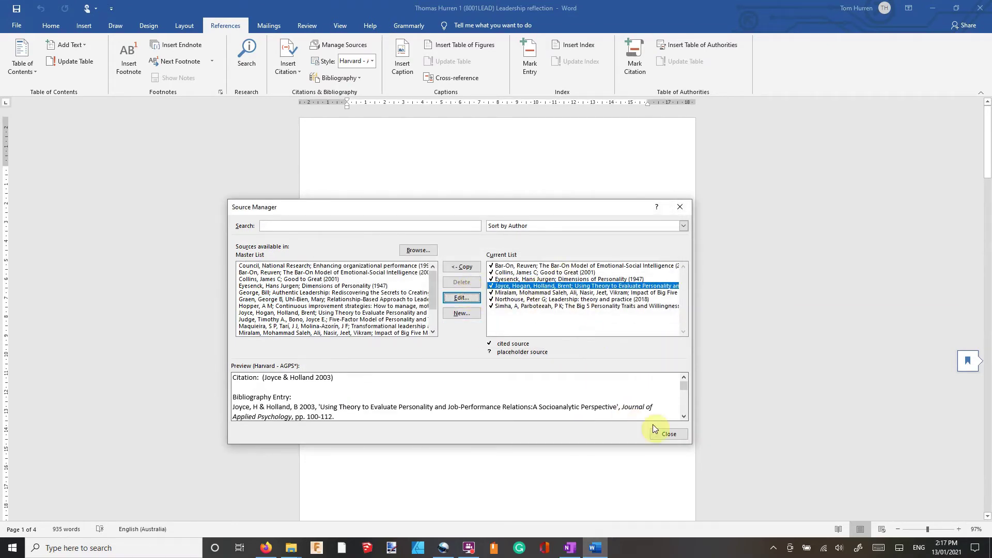
- Start a new source of type Journal Article and open the editor for its author names
{"action": "left_click", "coordinate": [454, 313]}
{"action": "left_click", "coordinate": [453, 219]}
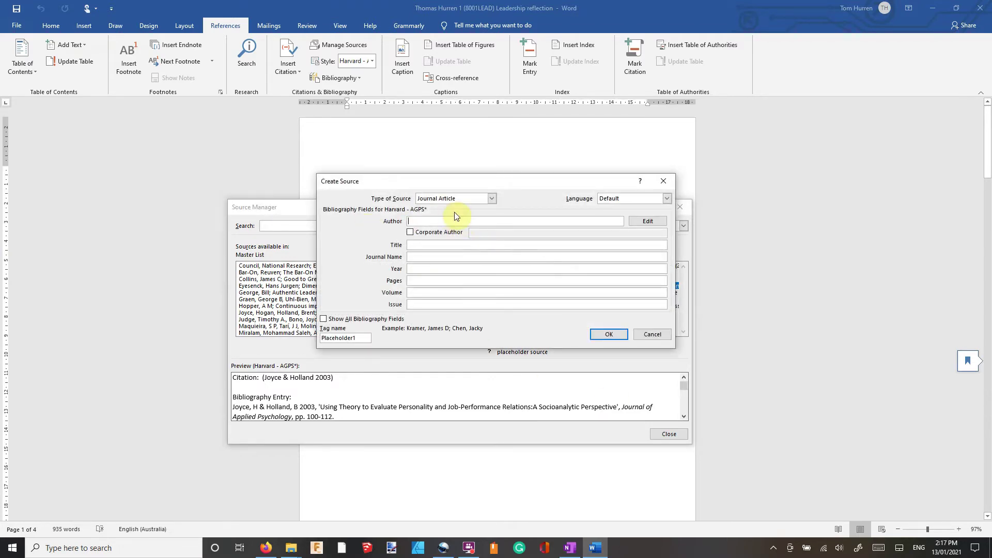
{"action": "left_click", "coordinate": [492, 198]}
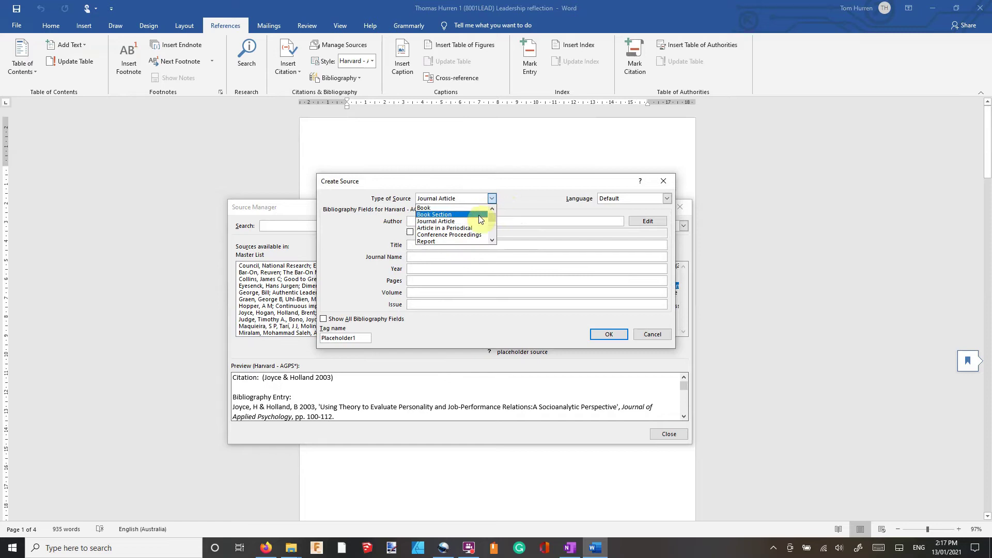
{"action": "left_click", "coordinate": [465, 220]}
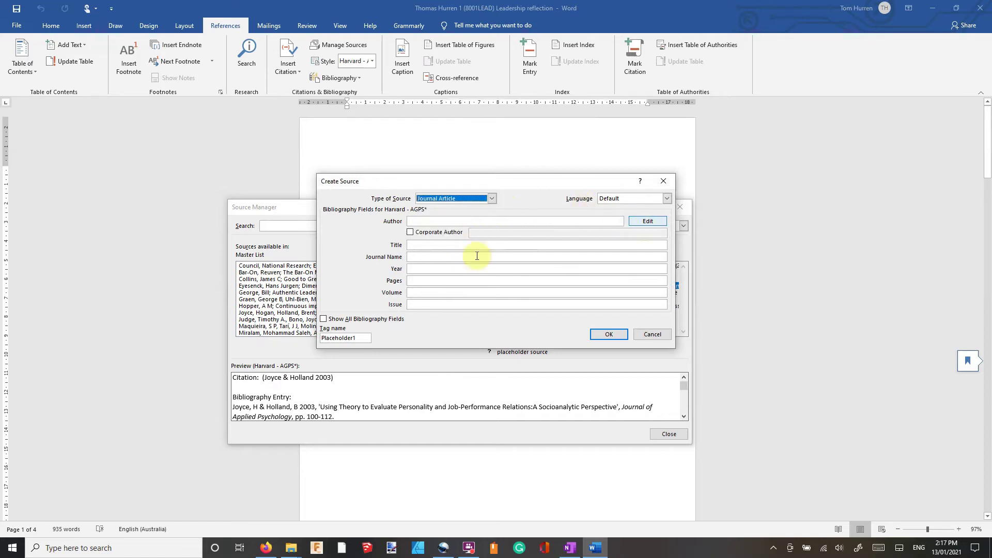
{"action": "left_click", "coordinate": [634, 221]}
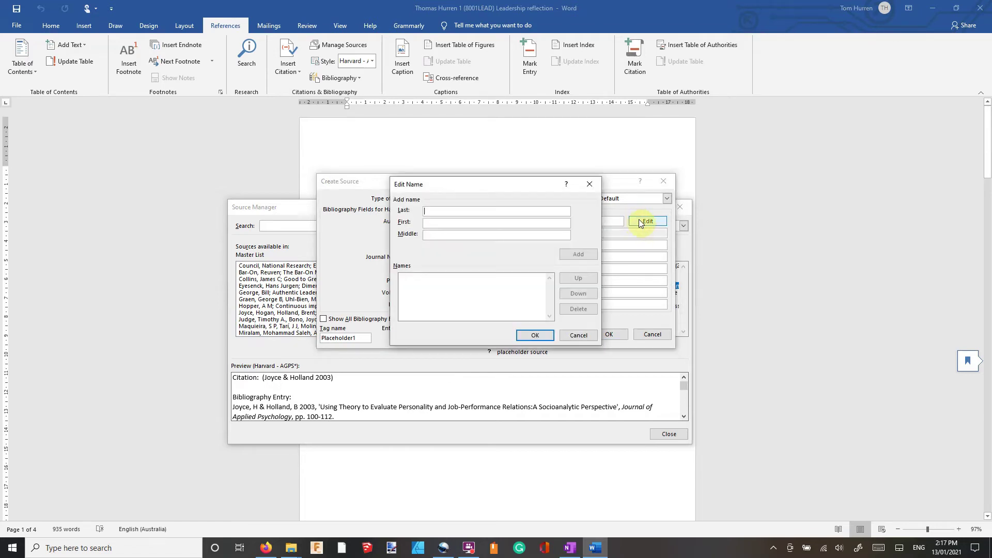
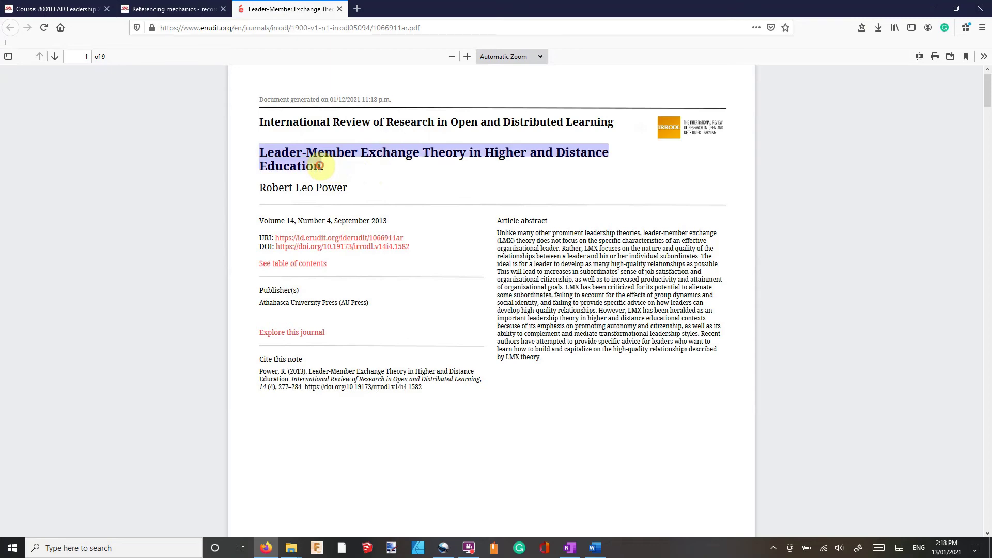
- Find the References section of the Leader-Member Exchange Theory article, and select "Relationship-based approach to leadership" in its first reference
{"action": "scroll", "coordinate": [673, 203], "scroll_direction": "down", "scroll_amount": 6}
{"action": "scroll", "coordinate": [674, 203], "scroll_direction": "down", "scroll_amount": 20}
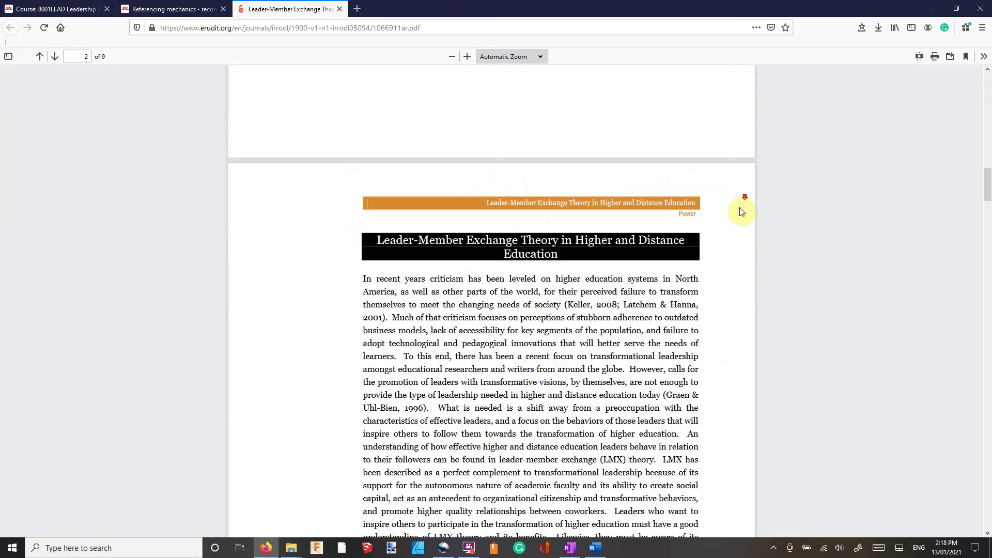
{"action": "scroll", "coordinate": [755, 216], "scroll_direction": "down", "scroll_amount": 15}
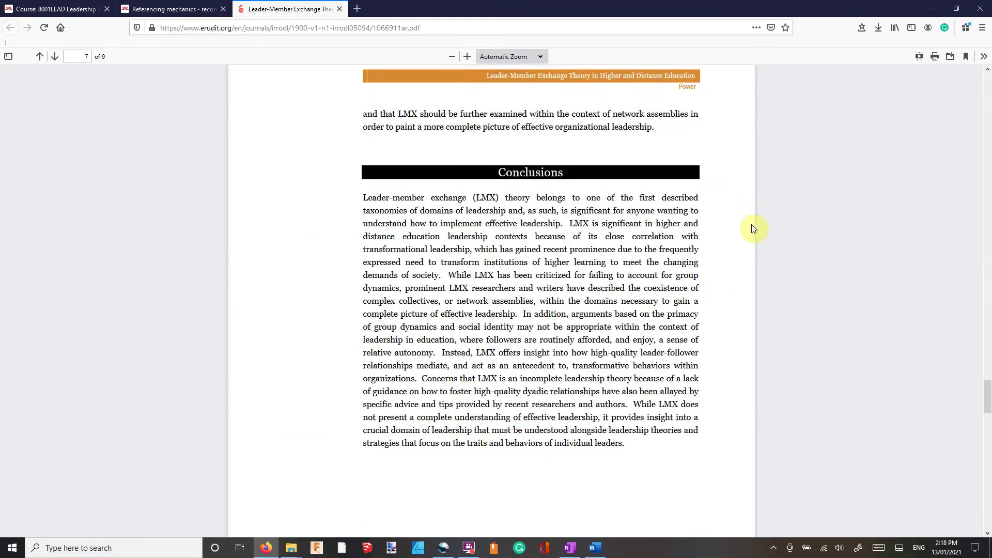
{"action": "scroll", "coordinate": [753, 227], "scroll_direction": "up", "scroll_amount": 4}
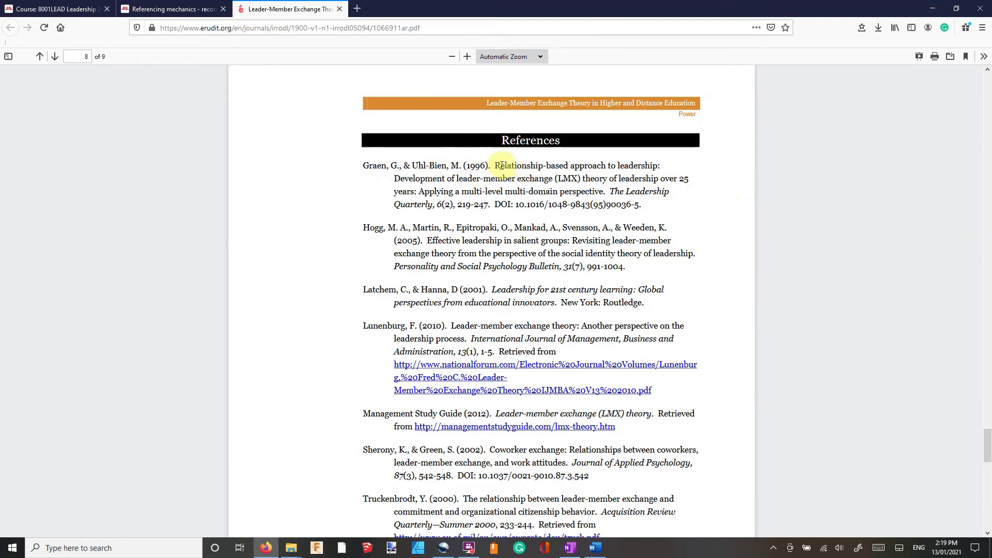
{"action": "left_click_drag", "start_coordinate": [495, 166], "coordinate": [656, 191]}
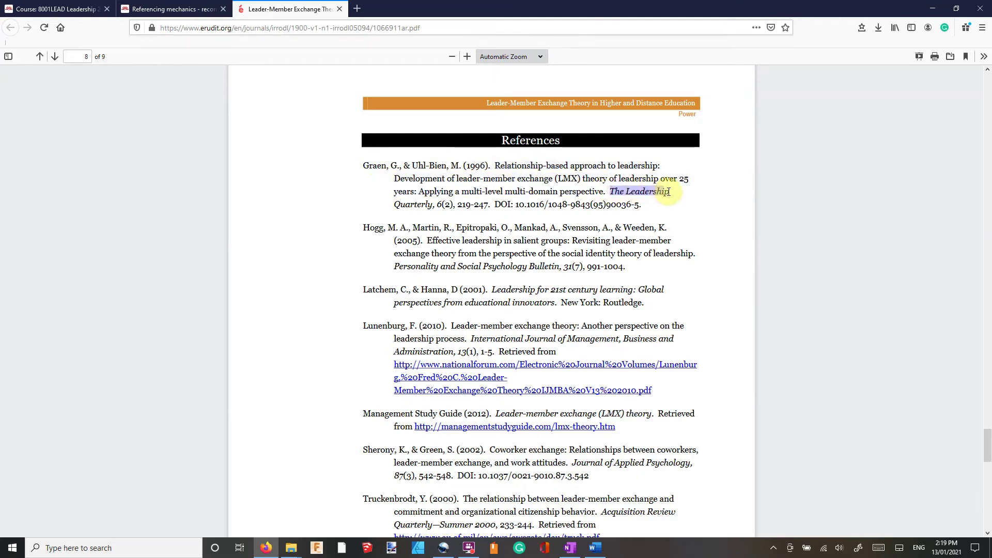
{"action": "left_click", "coordinate": [681, 193]}
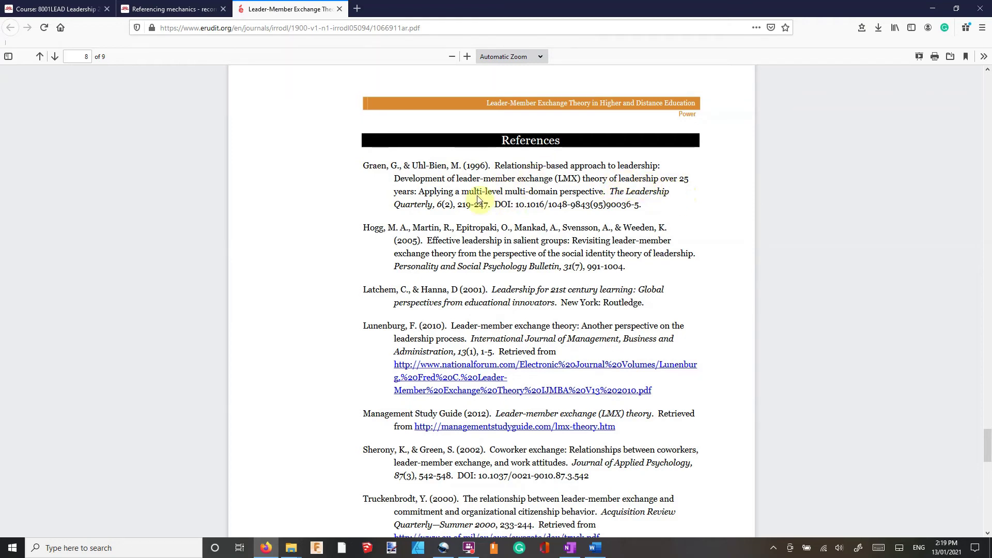
{"action": "left_click_drag", "start_coordinate": [495, 167], "coordinate": [639, 165]}
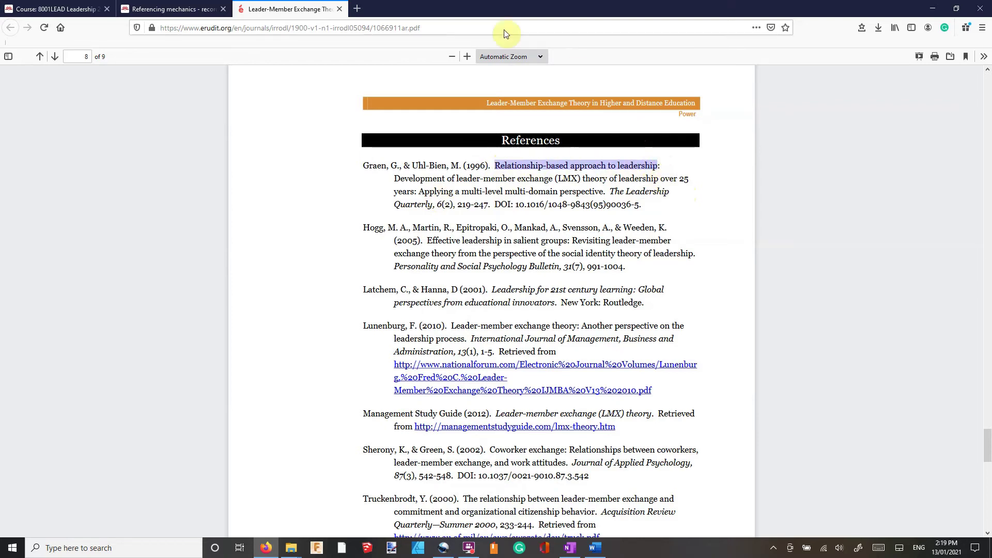
- Open the library page from the 8001LEAD course site and log in to EbscoHost from its journal articles section
{"action": "left_click", "coordinate": [48, 10]}
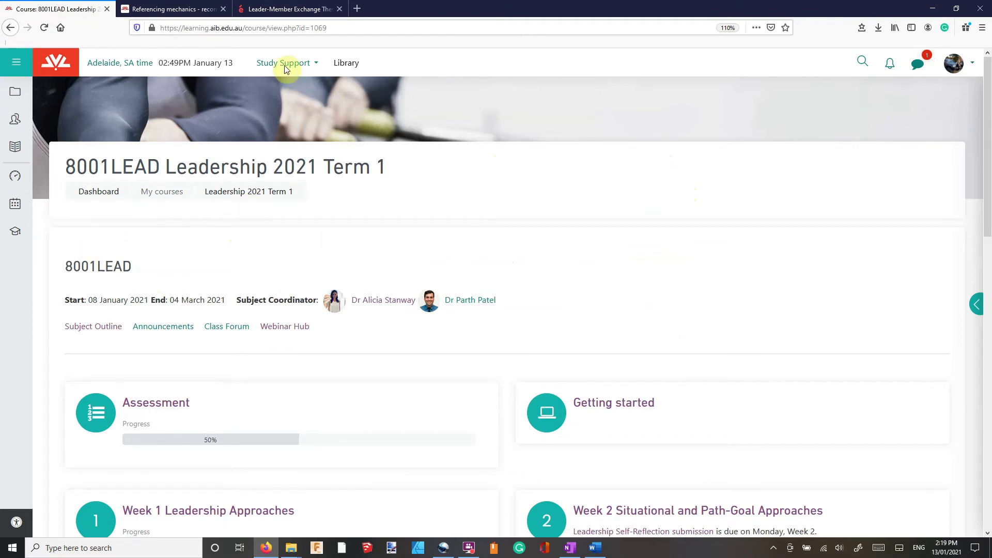
{"action": "left_click", "coordinate": [342, 69]}
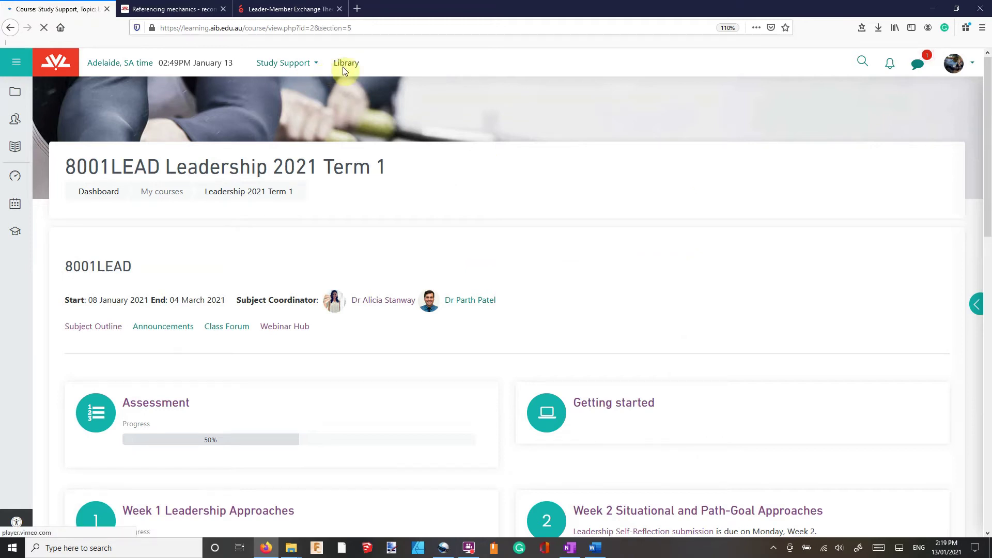
{"action": "scroll", "coordinate": [193, 239], "scroll_direction": "down", "scroll_amount": 8}
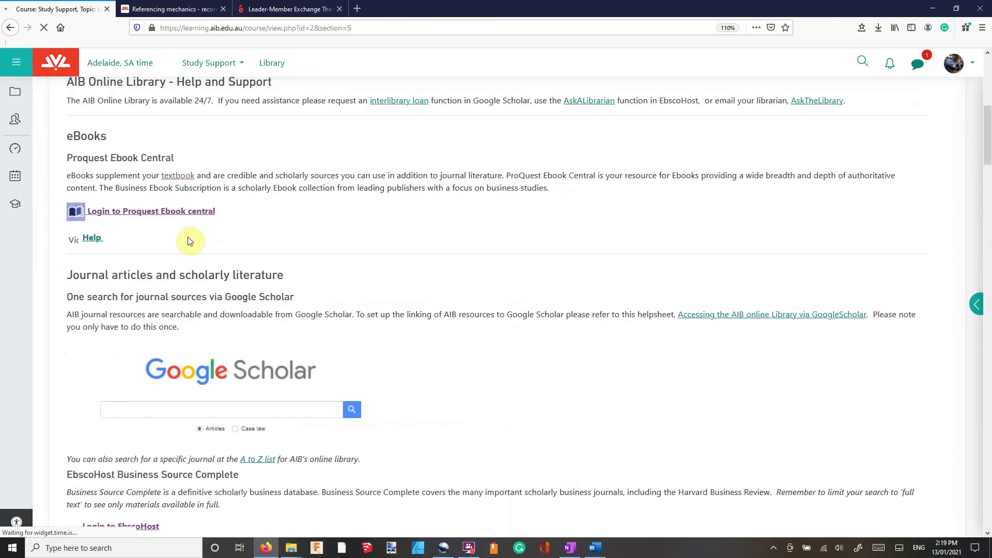
{"action": "scroll", "coordinate": [191, 238], "scroll_direction": "down", "scroll_amount": 6}
{"action": "left_click", "coordinate": [149, 217]}
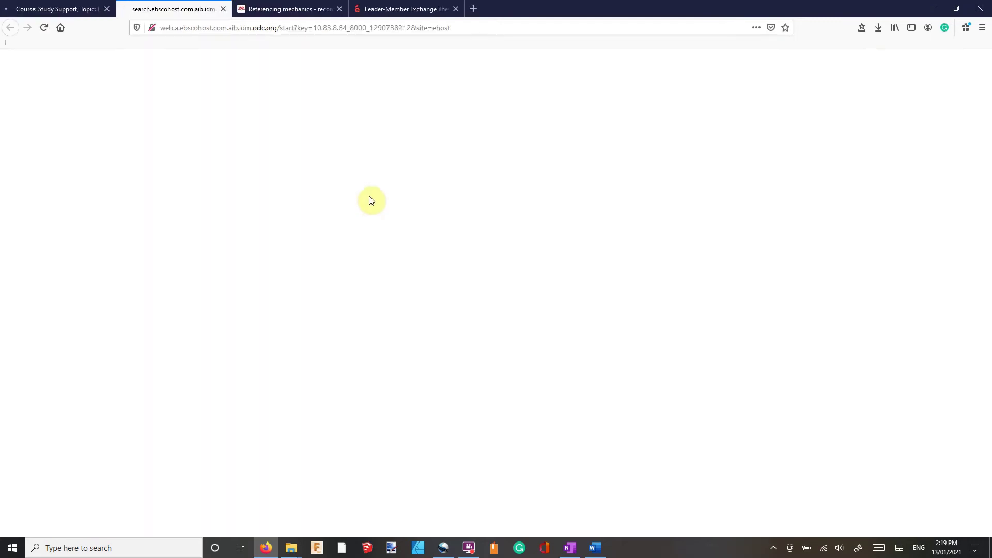
- Review the Google Scholar and EbscoHost options on the library page against the opened EBSCOhost search page
{"action": "left_click", "coordinate": [78, 9]}
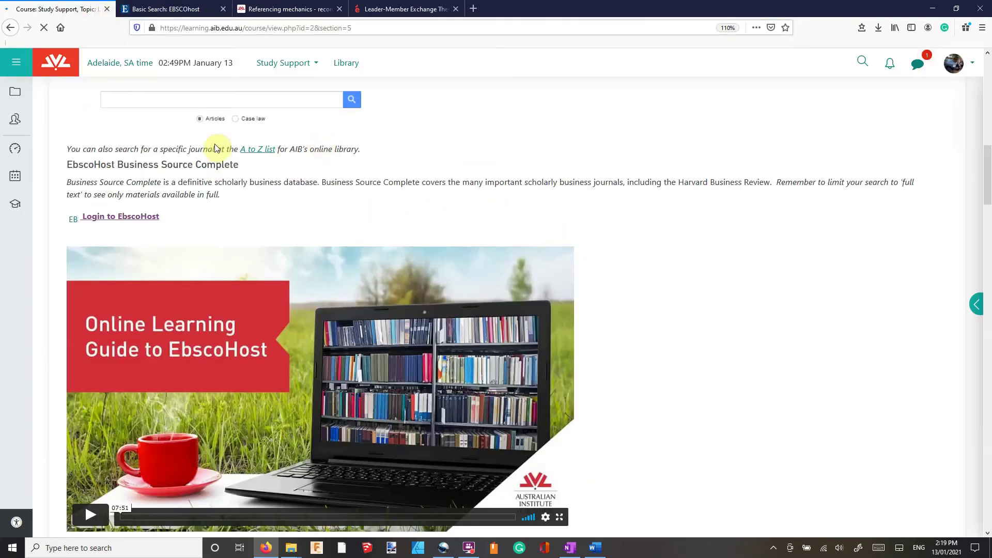
{"action": "scroll", "coordinate": [310, 197], "scroll_direction": "up", "scroll_amount": 2}
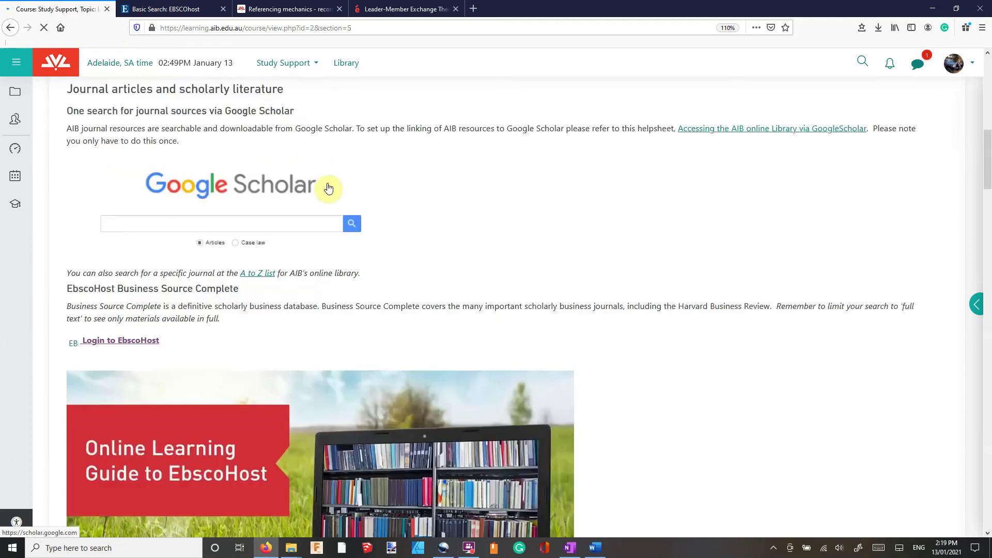
{"action": "left_click", "coordinate": [188, 8]}
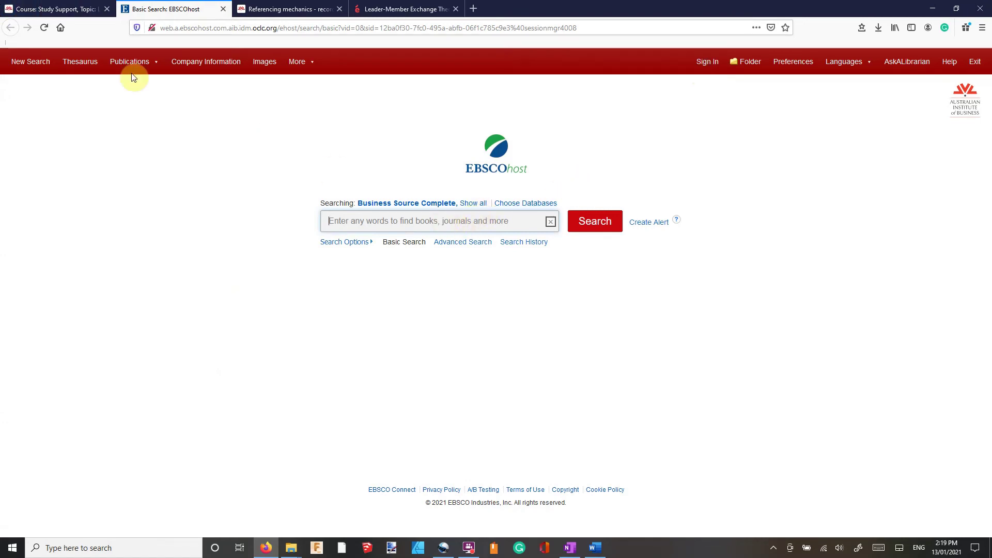
{"action": "left_click", "coordinate": [57, 10]}
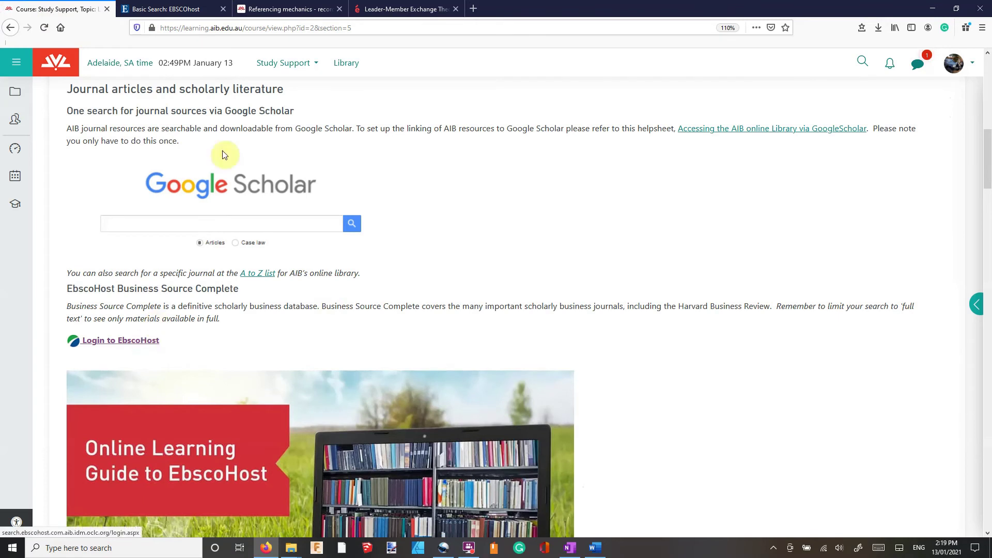
- Search EBSCOhost for "Relationship-based approach to leadership"
{"action": "left_click", "coordinate": [196, 8]}
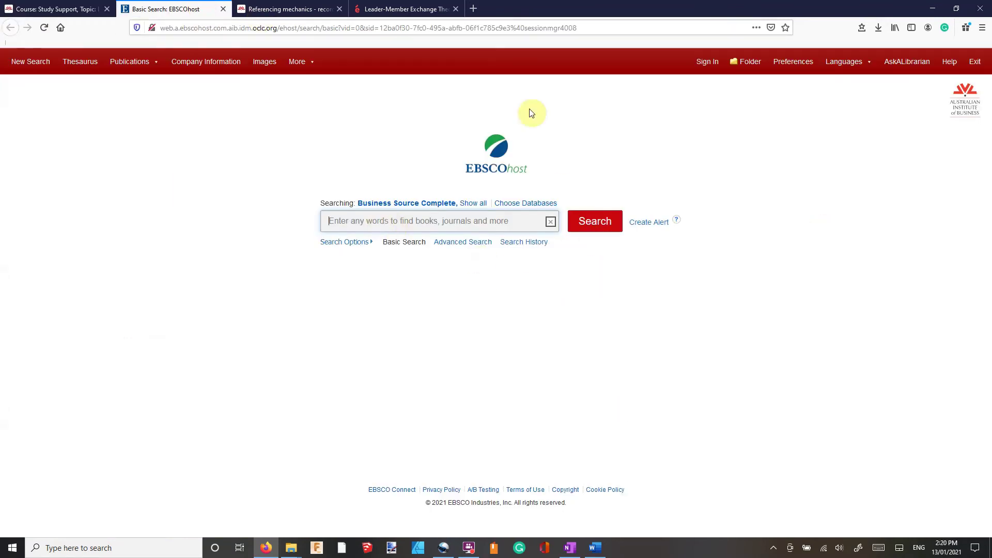
{"action": "type", "text": "Relationship-based approach to leadership"}
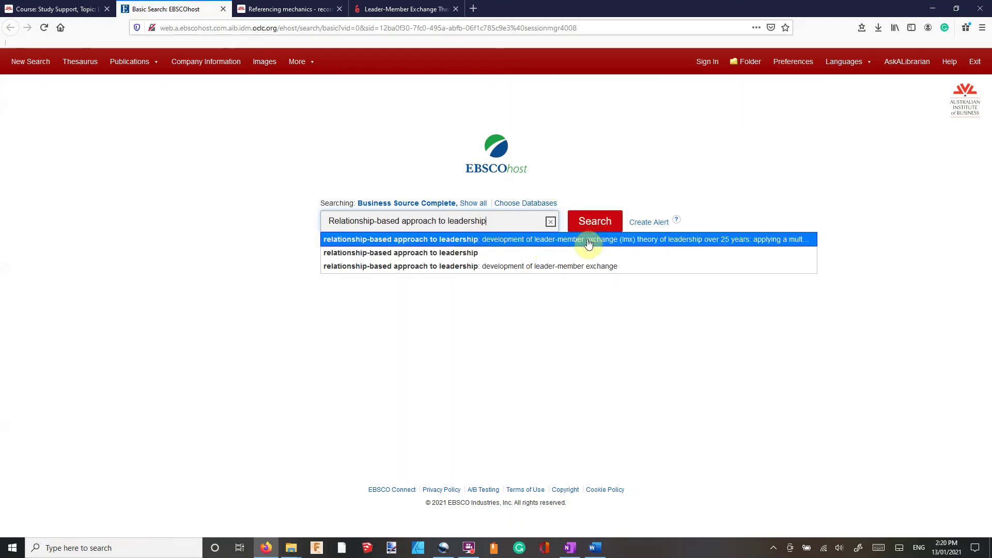
{"action": "left_click", "coordinate": [588, 223]}
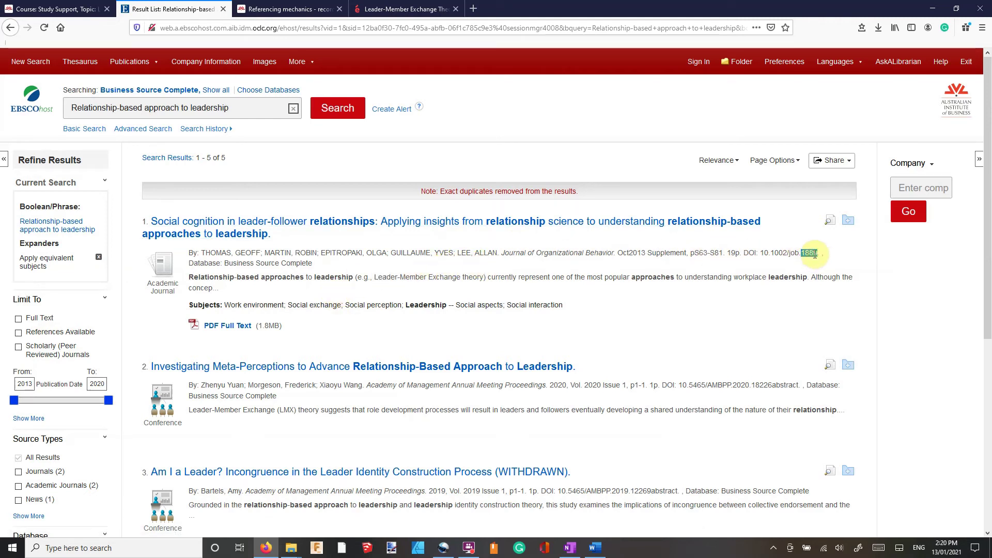
- Search again with the suggested longer title about development of leader-member exchange (LMX) theory over 25 years, and look through the results
{"action": "left_click", "coordinate": [245, 106]}
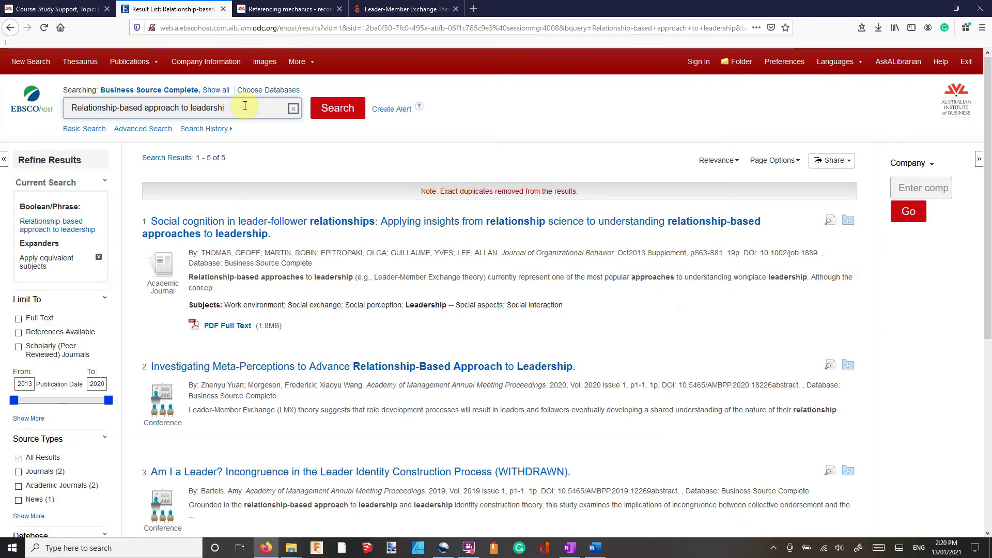
{"action": "key", "text": "BackSpace"}
{"action": "left_click", "coordinate": [261, 128]}
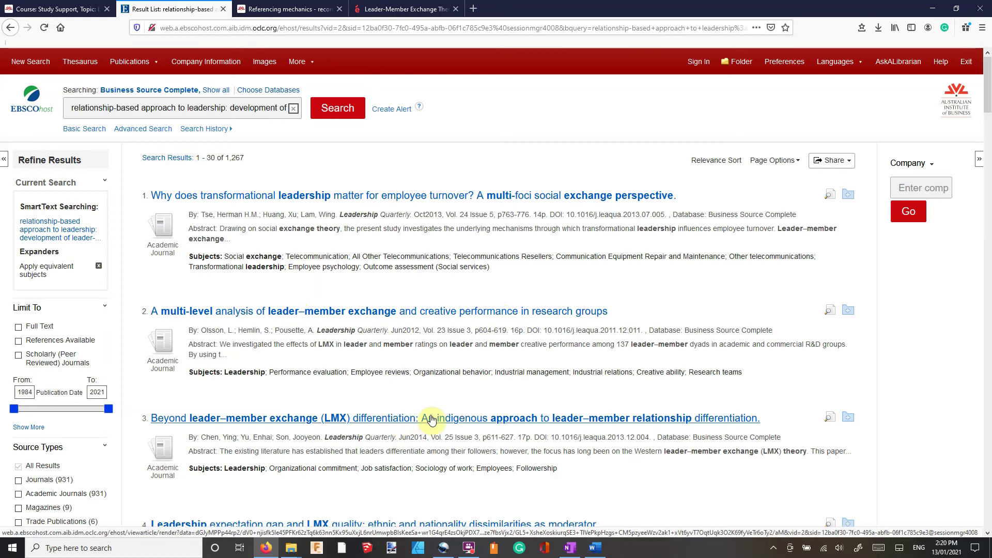
{"action": "scroll", "coordinate": [411, 437], "scroll_direction": "down", "scroll_amount": 3}
{"action": "scroll", "coordinate": [411, 440], "scroll_direction": "down", "scroll_amount": 1}
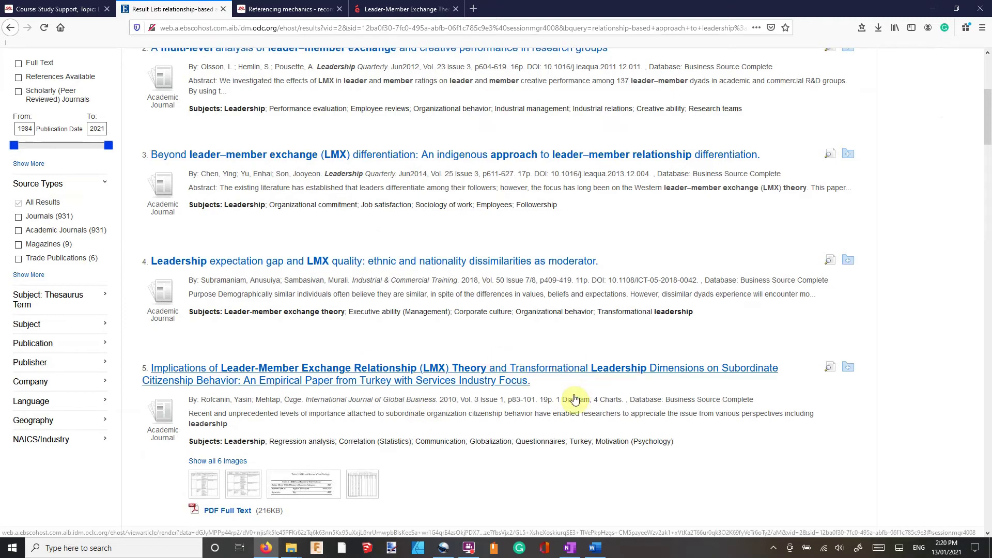
- Search Google for "Relationship-based approach to leadership" and open the scholarly articles results in Google Scholar
{"action": "scroll", "coordinate": [571, 396], "scroll_direction": "down", "scroll_amount": 4}
{"action": "scroll", "coordinate": [571, 398], "scroll_direction": "up", "scroll_amount": 8}
{"action": "left_click", "coordinate": [332, 28]}
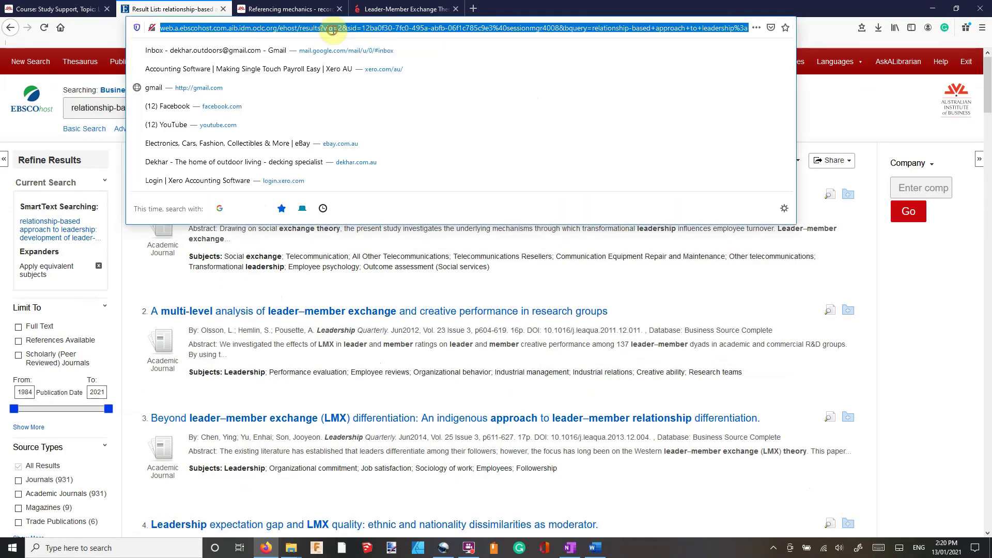
{"action": "type", "text": "Relationship-based approach to leadership"}
{"action": "key", "text": "Return"}
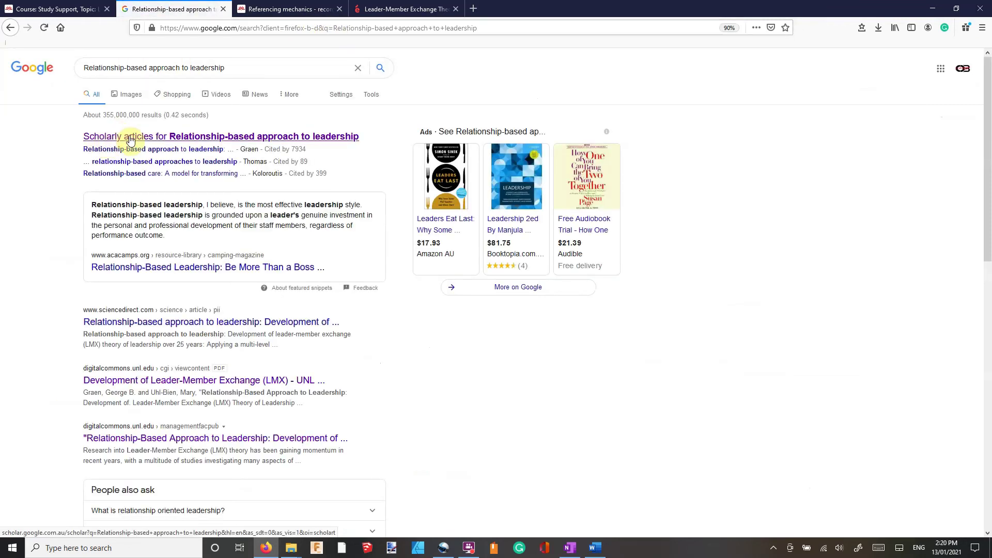
{"action": "left_click", "coordinate": [173, 138]}
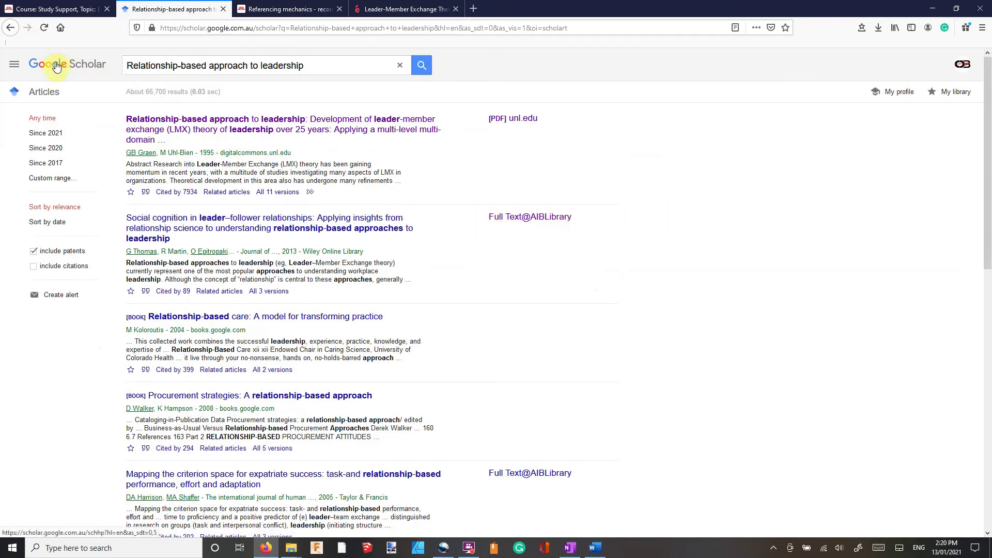
- Open the library links section of the Google Scholar settings
{"action": "left_click", "coordinate": [16, 68]}
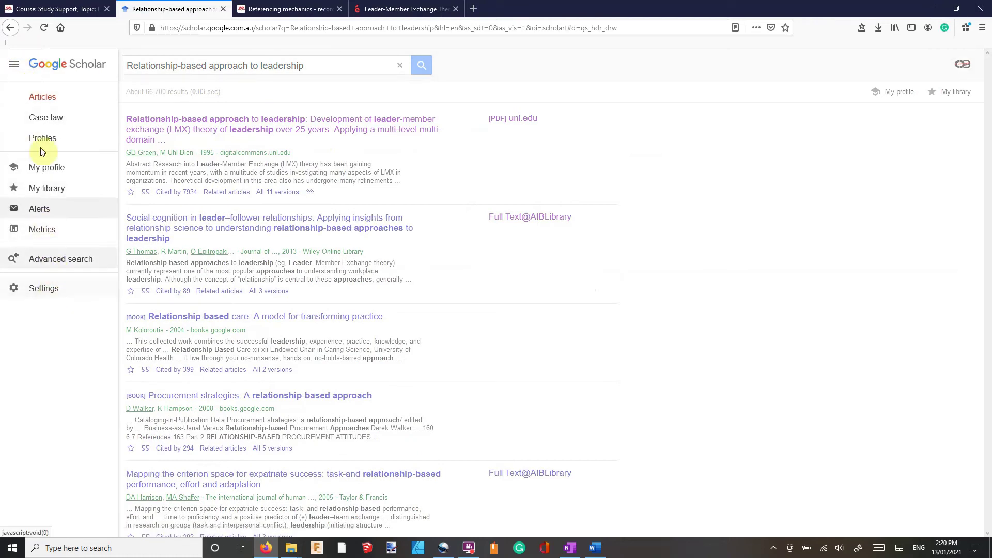
{"action": "left_click", "coordinate": [14, 64]}
{"action": "left_click", "coordinate": [14, 65]}
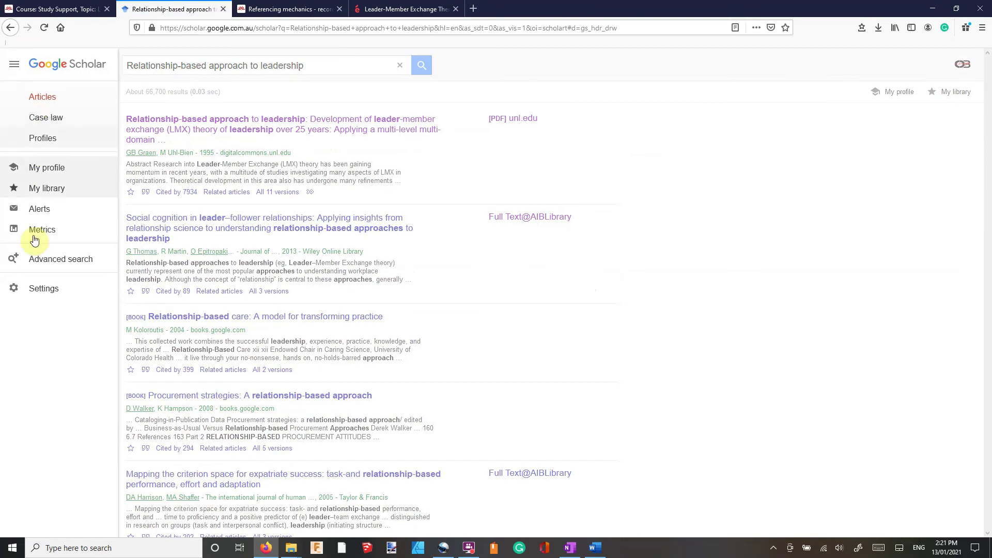
{"action": "left_click", "coordinate": [41, 289]}
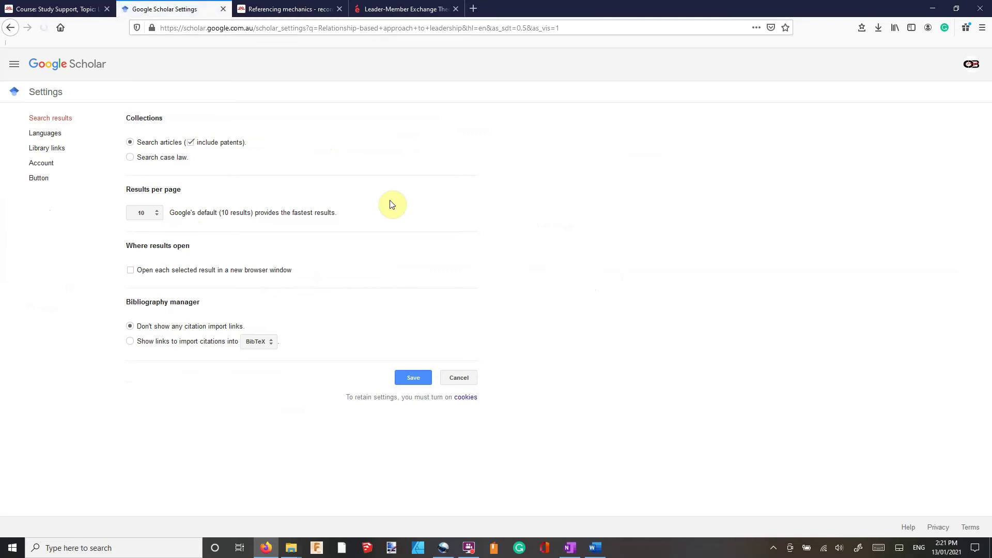
{"action": "left_click", "coordinate": [46, 153]}
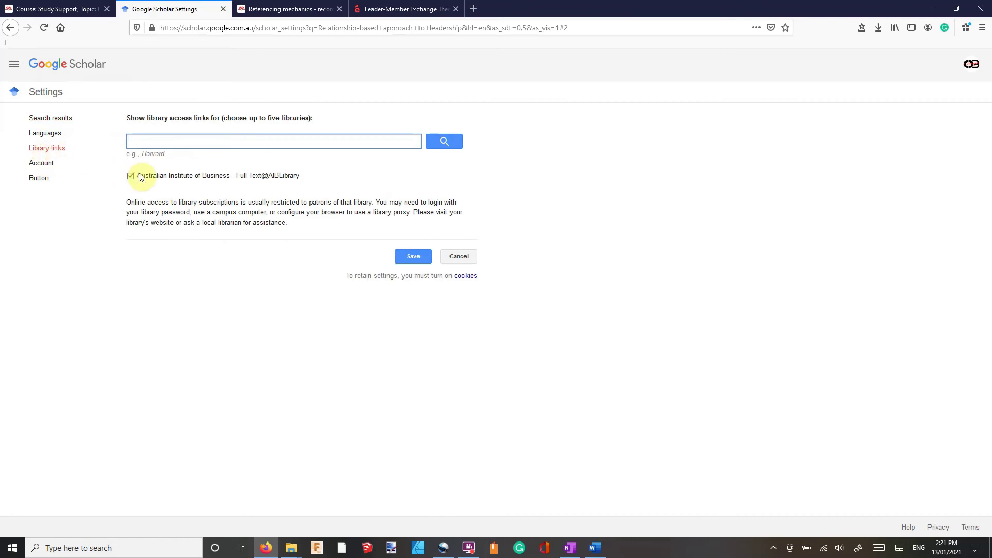
- Search the library links for "australian institute of business" and save with Australian Institute of Business - Full Text@AIBLibrary selected
{"action": "left_click", "coordinate": [250, 144]}
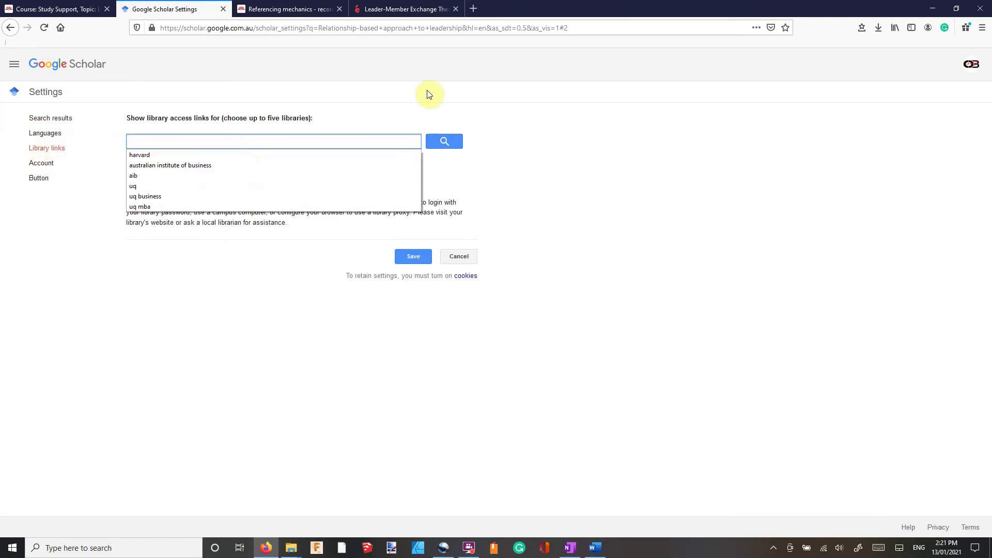
{"action": "type", "text": "austra"}
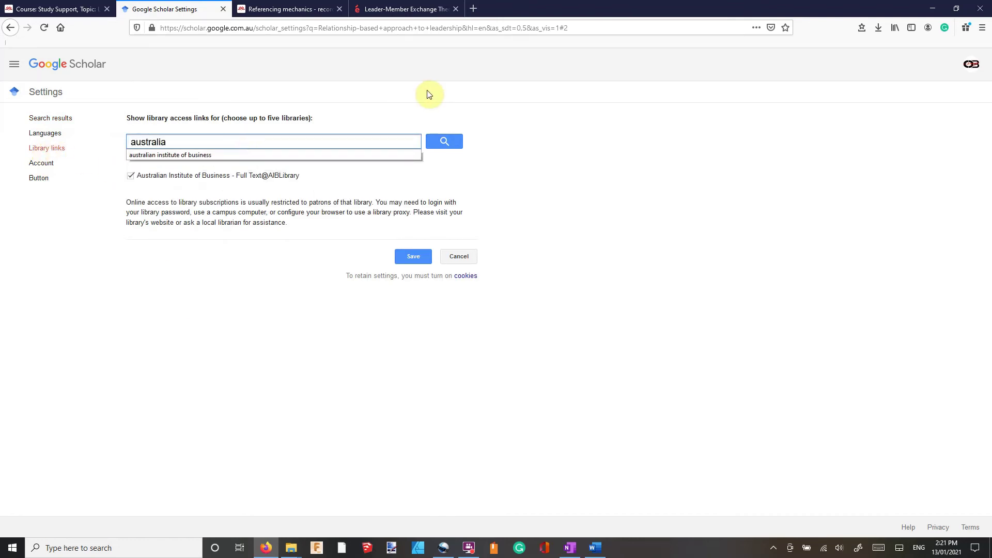
{"action": "type", "text": "lia"}
{"action": "left_click", "coordinate": [321, 155]}
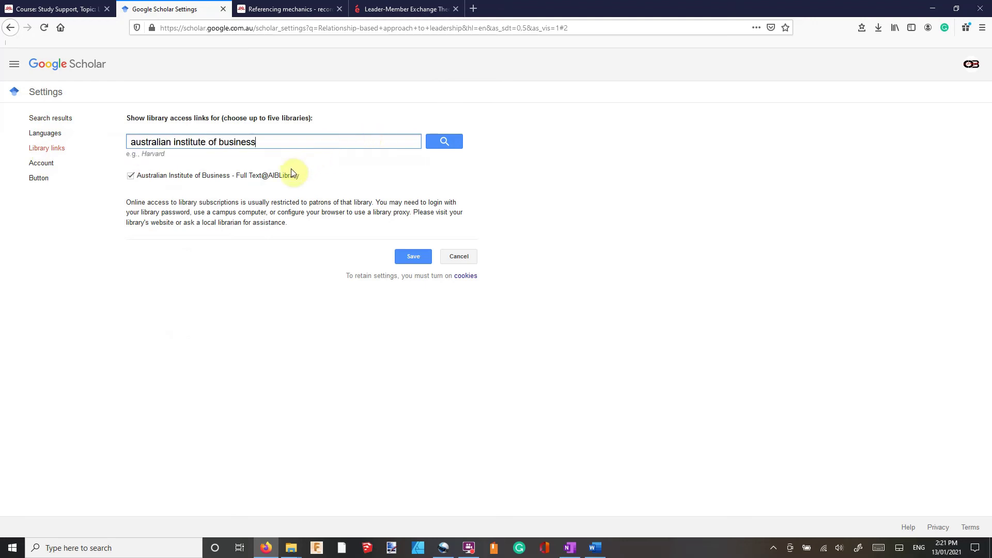
{"action": "left_click", "coordinate": [460, 144]}
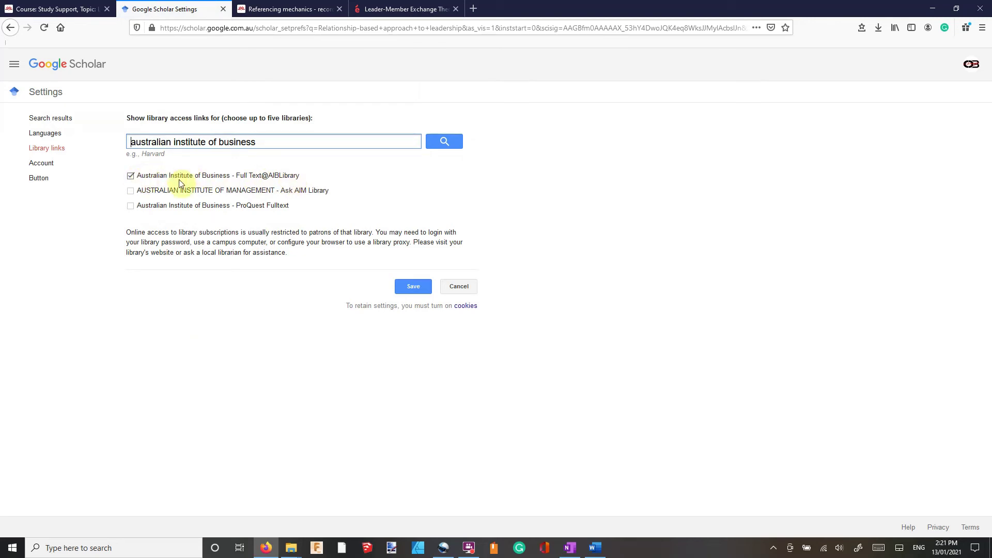
{"action": "left_click", "coordinate": [417, 285]}
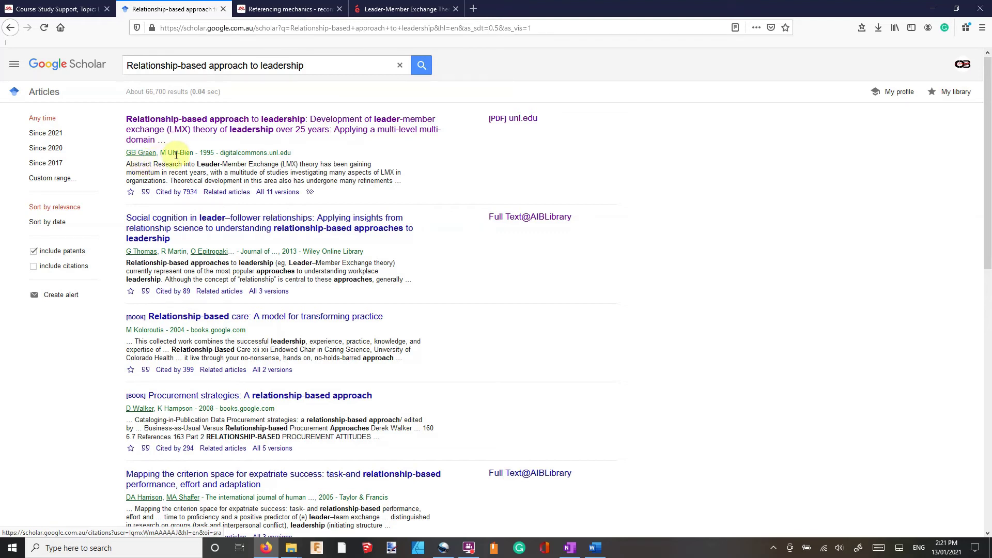
{"action": "right_click", "coordinate": [526, 120]}
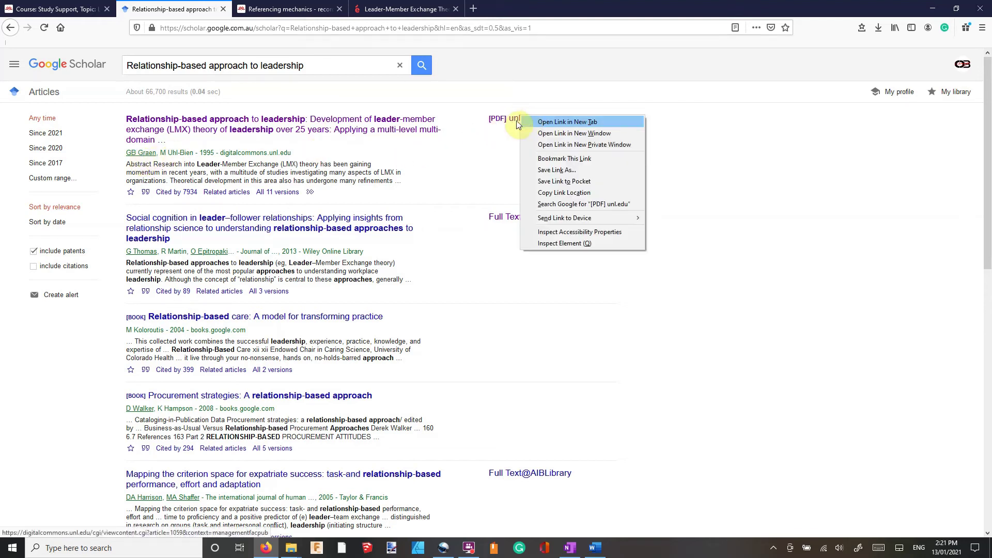
{"action": "left_click", "coordinate": [517, 118]}
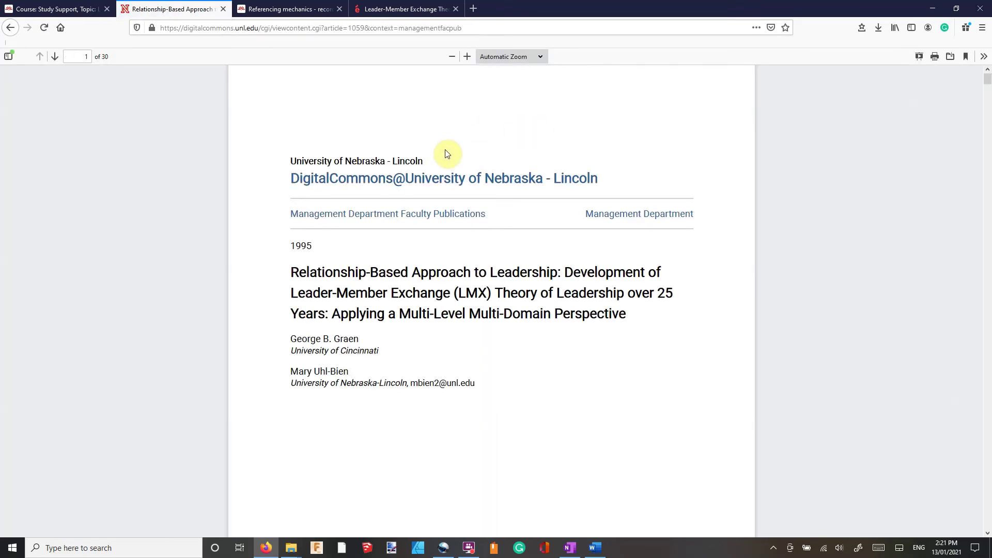
{"action": "key", "text": "alt+Left"}
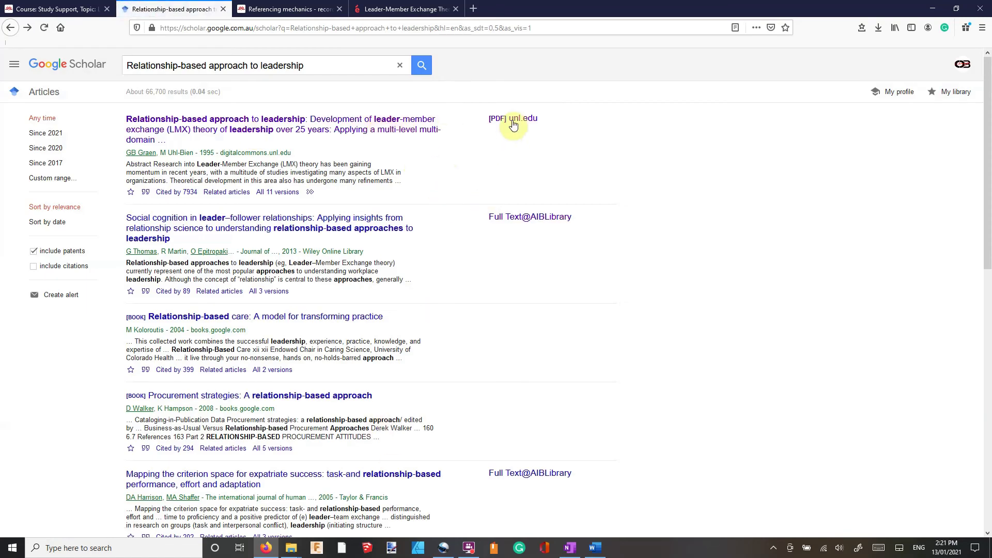
- Open the unl.edu PDF of the first Scholar result in a new browser tab and review its title page for citation details
{"action": "right_click", "coordinate": [516, 122]}
{"action": "left_click", "coordinate": [538, 131]}
{"action": "left_click", "coordinate": [300, 9]}
{"action": "left_click", "coordinate": [170, 8]}
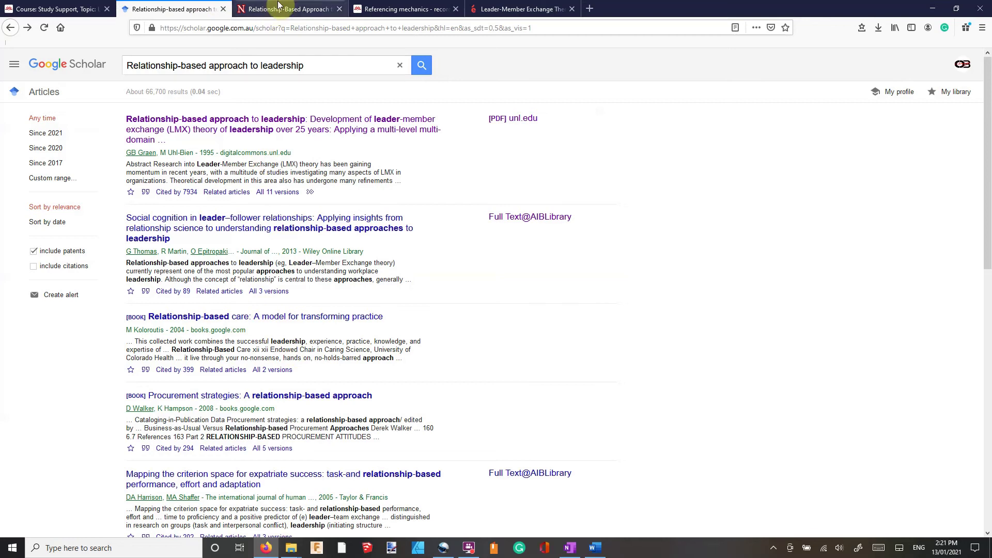
{"action": "left_click", "coordinate": [302, 9]}
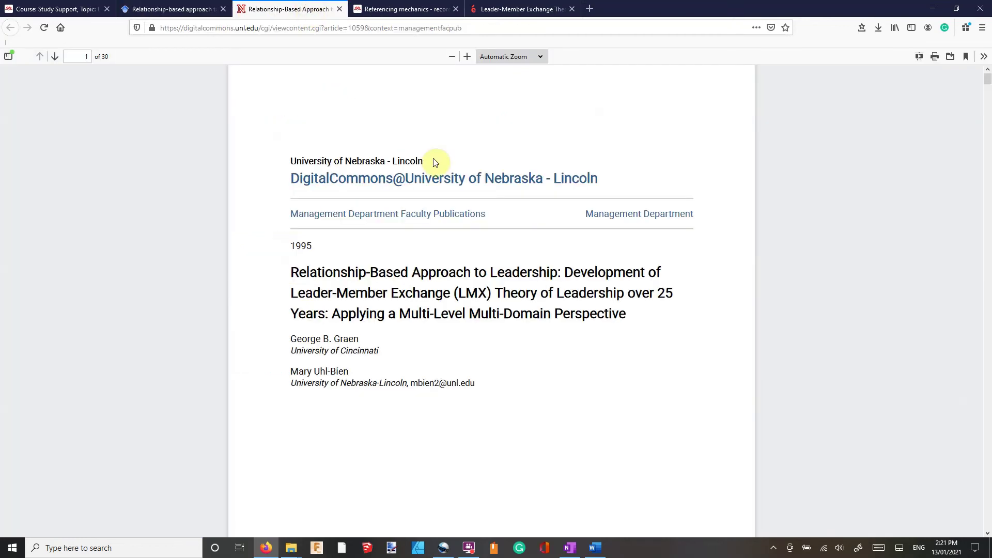
{"action": "scroll", "coordinate": [241, 243], "scroll_direction": "down", "scroll_amount": 2}
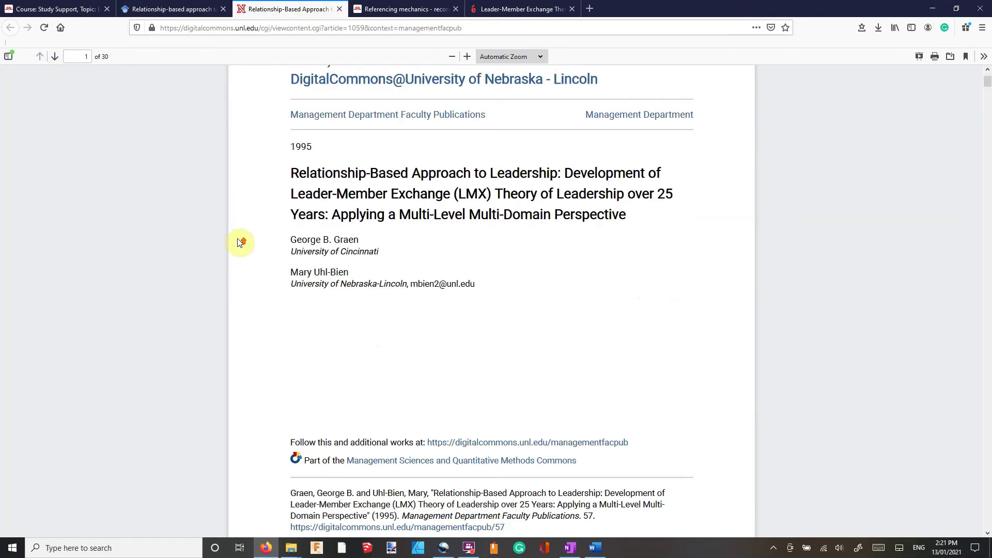
{"action": "scroll", "coordinate": [291, 227], "scroll_direction": "up", "scroll_amount": 1}
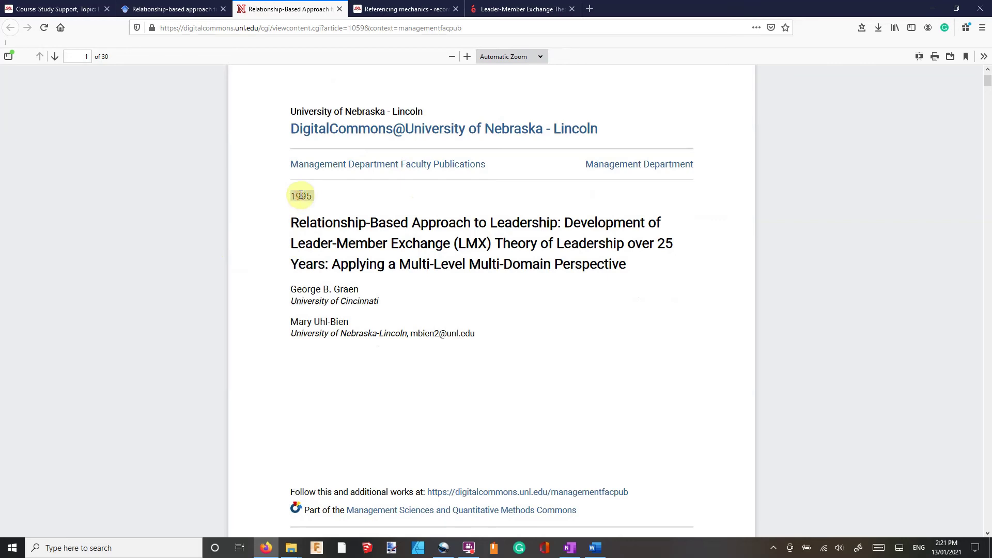
- Switch to Word and add the article's first author by last name, first name and middle initial, checking the PDF title page
{"action": "left_click", "coordinate": [596, 548]}
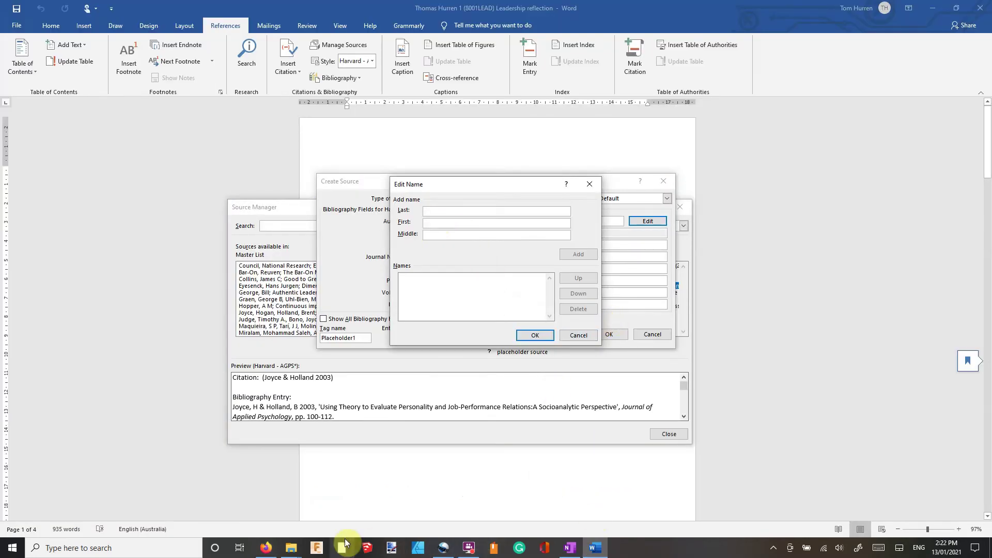
{"action": "mouse_move", "coordinate": [266, 548]}
{"action": "left_click", "coordinate": [341, 500]}
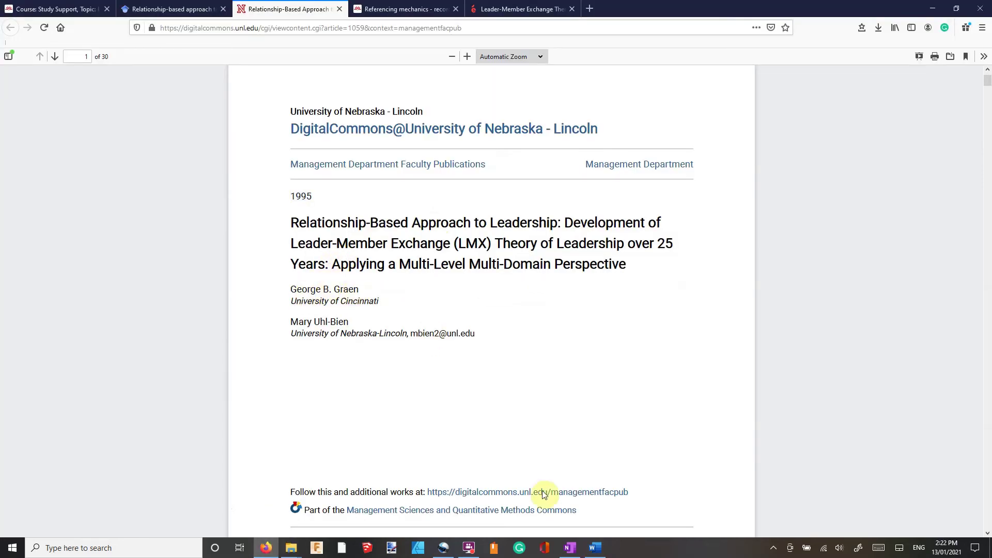
{"action": "left_click", "coordinate": [595, 548]}
{"action": "type", "text": "Gra"}
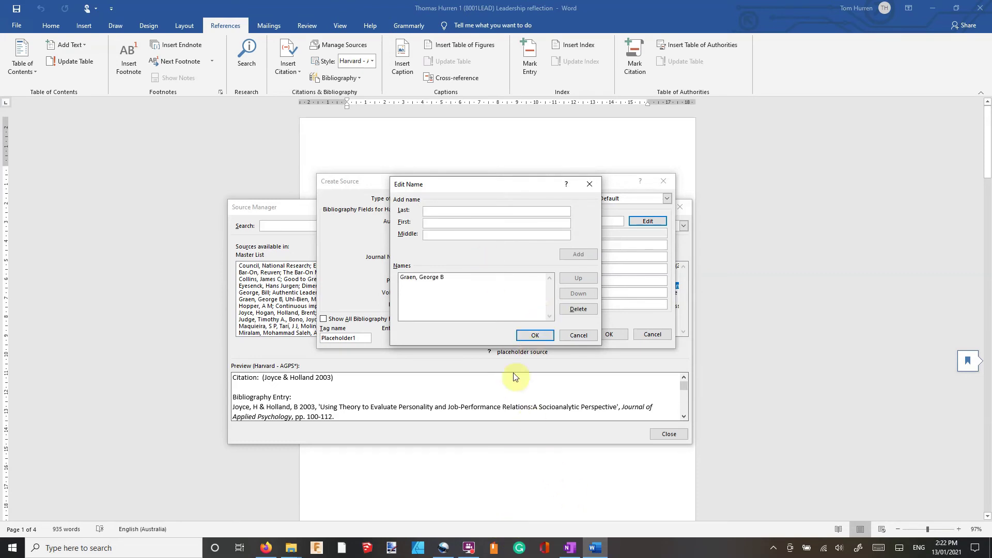
- Add the second author's last and first name from the PDF and confirm the source's author list
{"action": "left_click", "coordinate": [265, 548]}
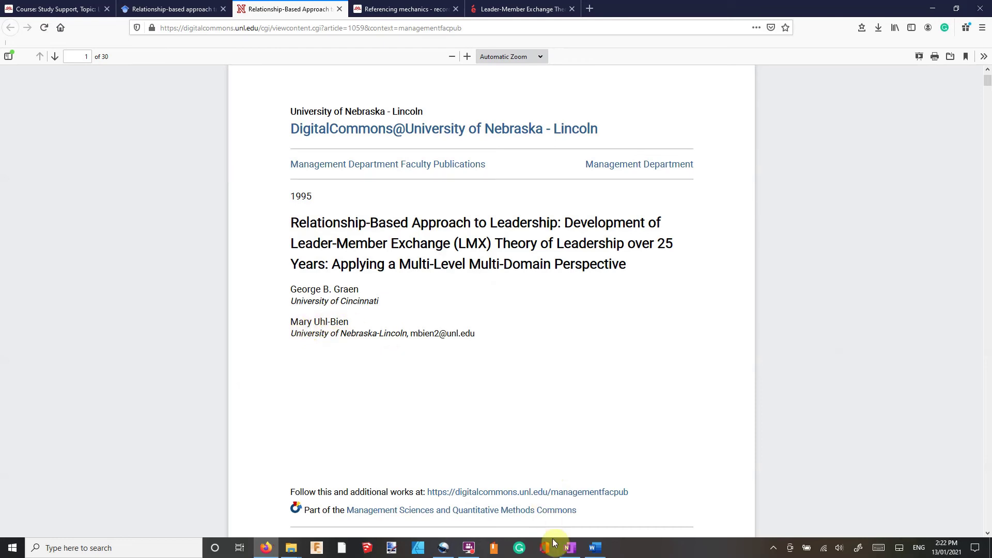
{"action": "left_click", "coordinate": [595, 548]}
{"action": "type", "text": "Uhl-Bien"}
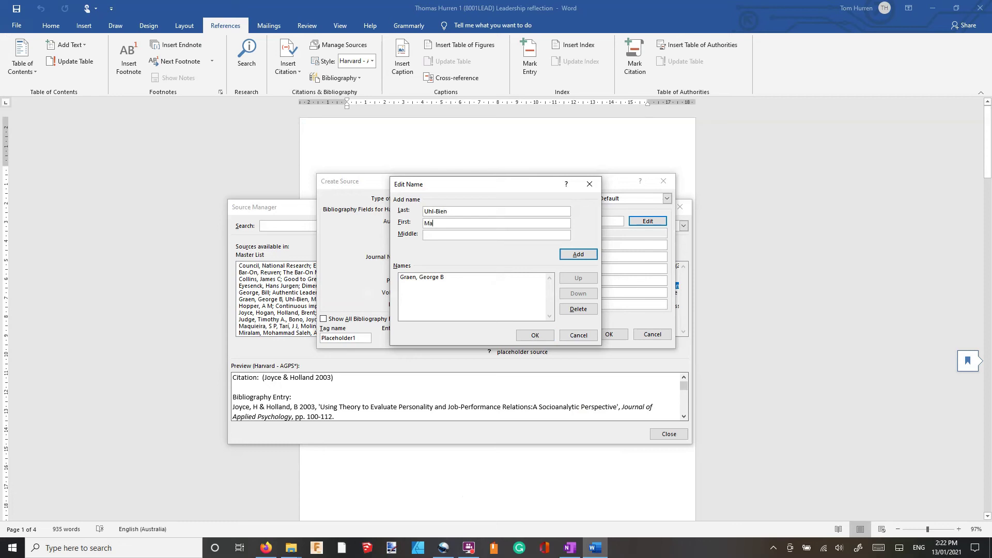
{"action": "key", "text": "Return"}
{"action": "key", "text": "Return"}
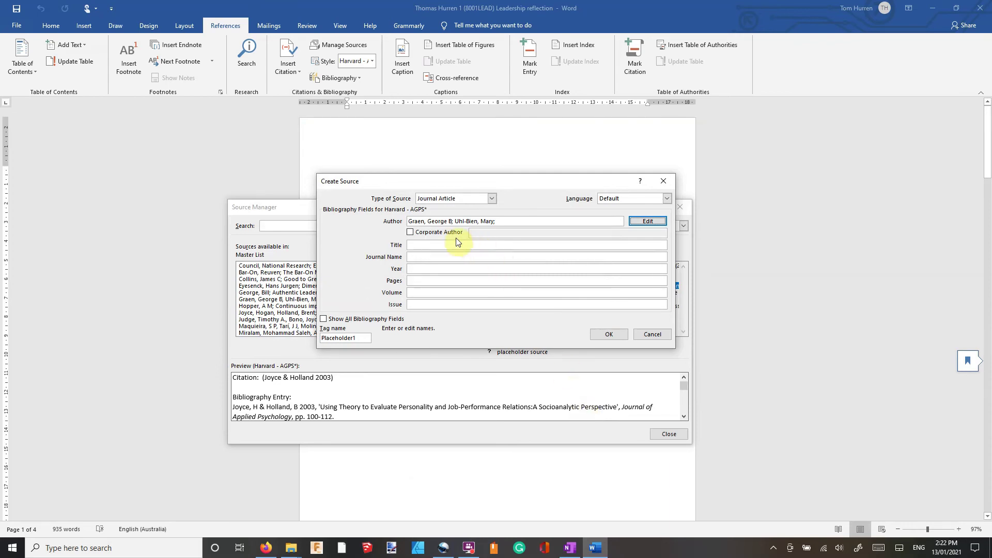
- Choose Journal Article as the source type and copy "Relationship-Based Approach to Leadership" from the PDF into the source's title
{"action": "left_click", "coordinate": [492, 199]}
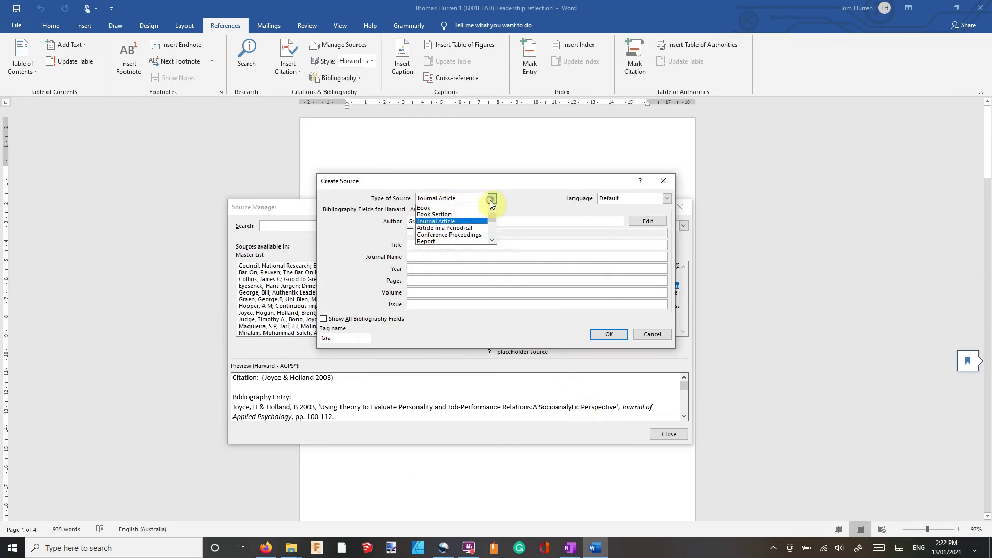
{"action": "left_click", "coordinate": [463, 221]}
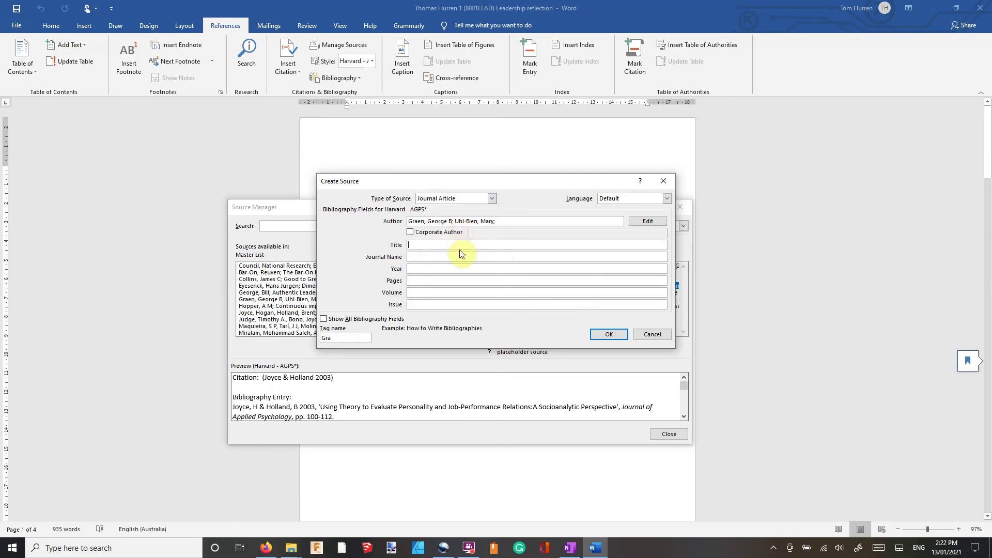
{"action": "left_click", "coordinate": [271, 544]}
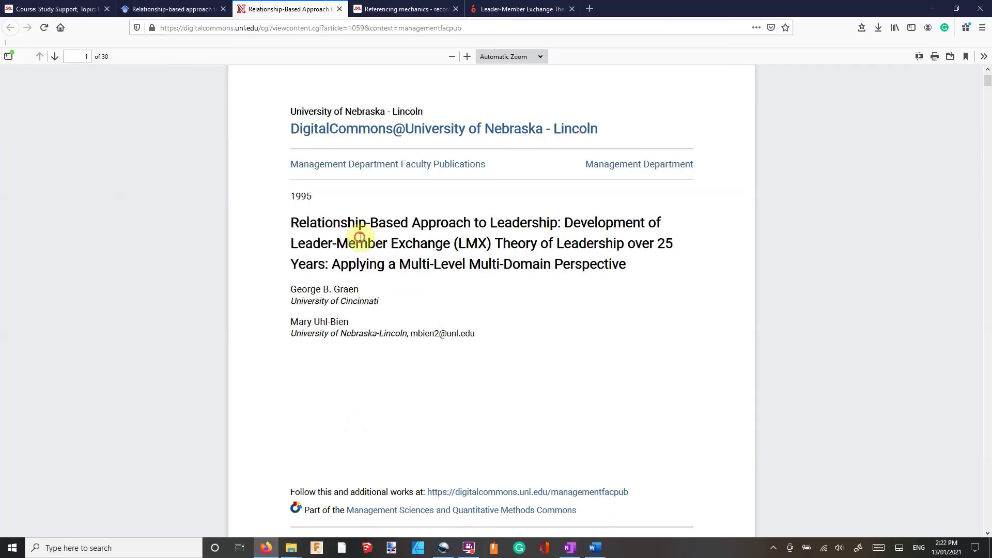
{"action": "left_click_drag", "start_coordinate": [290, 223], "coordinate": [546, 223]}
{"action": "key", "text": "ctrl+c"}
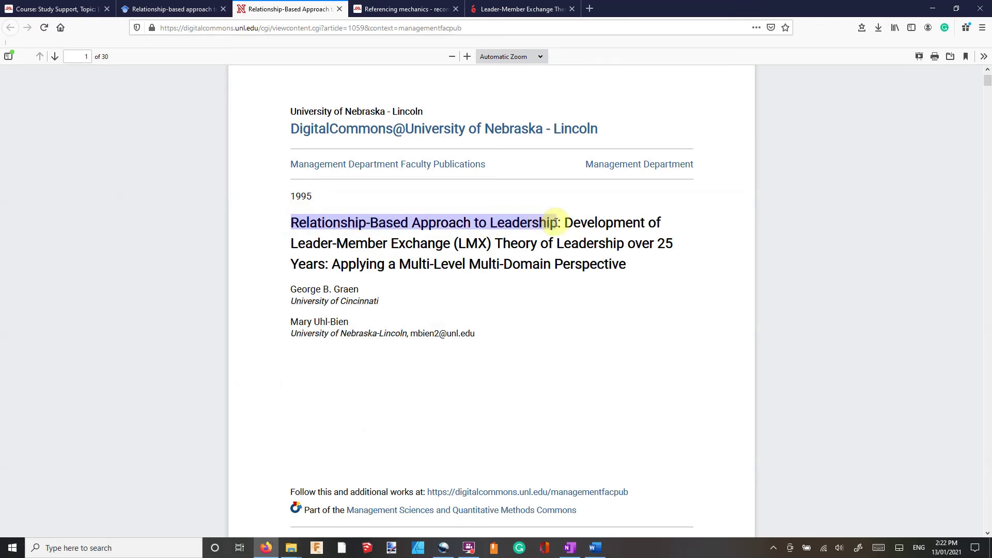
{"action": "left_click_drag", "start_coordinate": [556, 223], "coordinate": [556, 223]}
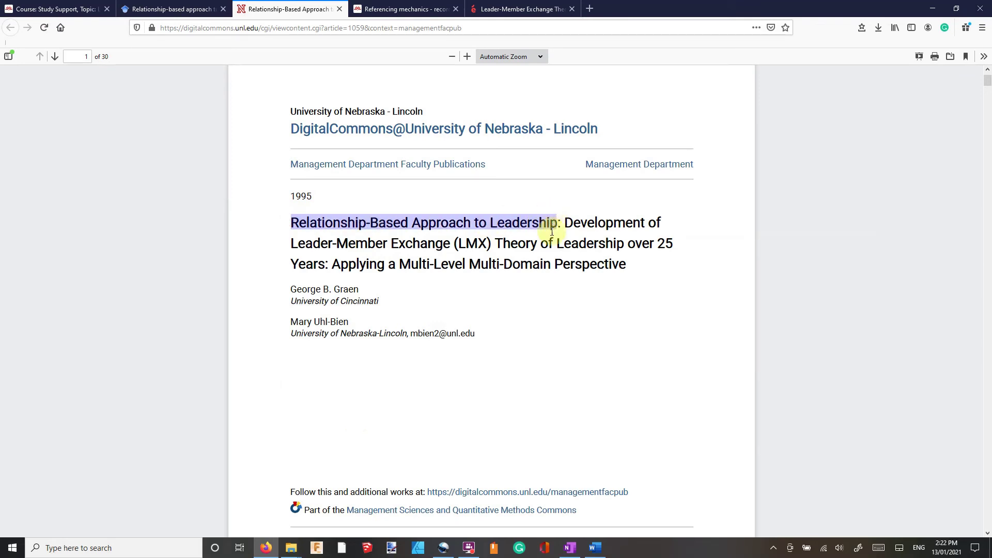
{"action": "left_click", "coordinate": [596, 548]}
{"action": "key", "text": "ctrl+v"}
- Enter Leadership Quarterly from the PDF's second page as the journal name and 1995 as the year of the source
{"action": "left_click", "coordinate": [444, 257]}
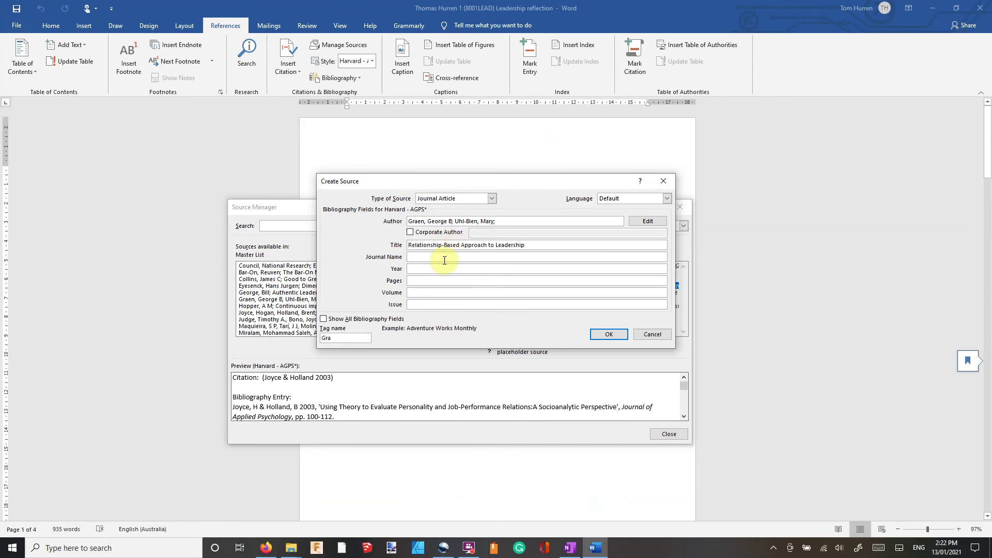
{"action": "left_click", "coordinate": [266, 548]}
{"action": "left_click", "coordinate": [444, 288]}
{"action": "scroll", "coordinate": [519, 280], "scroll_direction": "down", "scroll_amount": 8}
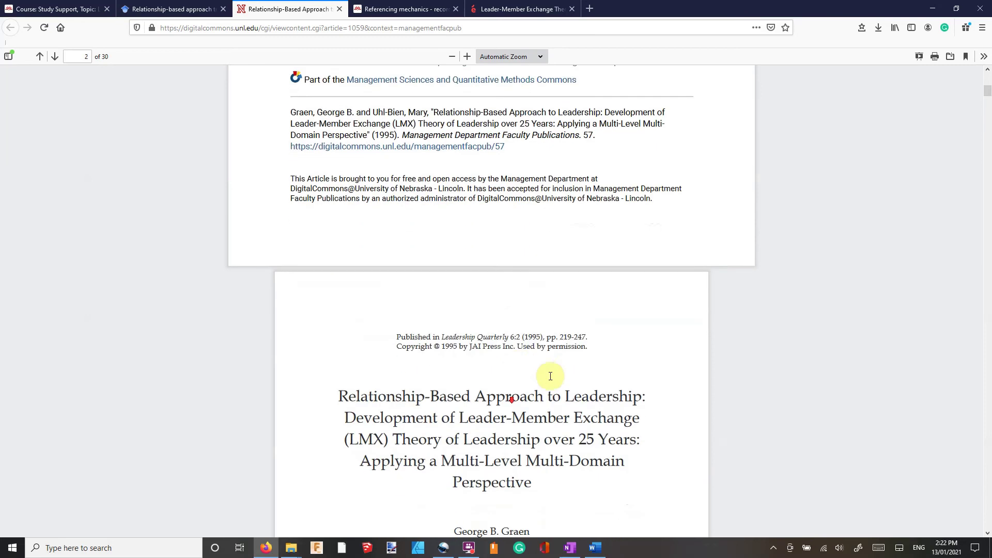
{"action": "left_click_drag", "start_coordinate": [443, 322], "coordinate": [504, 320]}
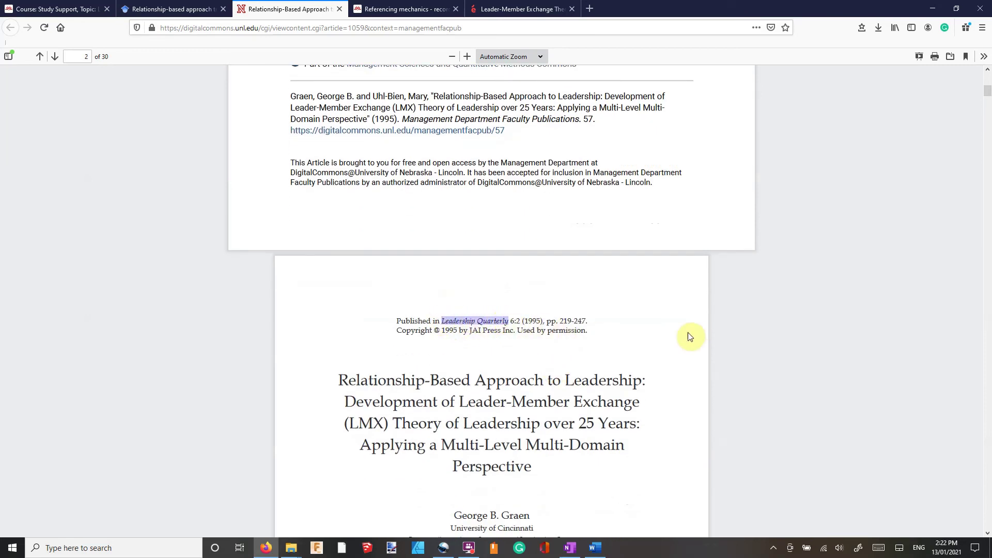
{"action": "left_click", "coordinate": [596, 555]}
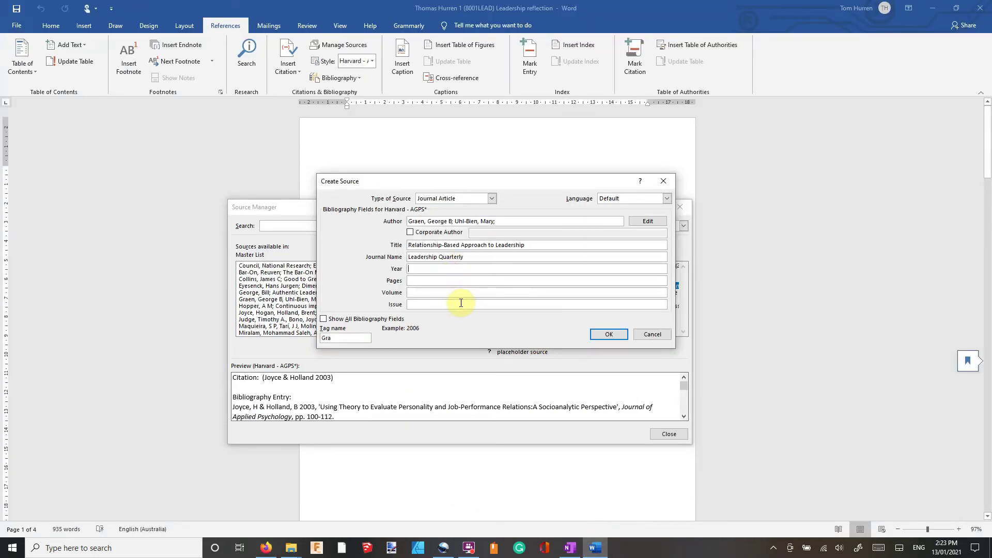
{"action": "type", "text": "1995"}
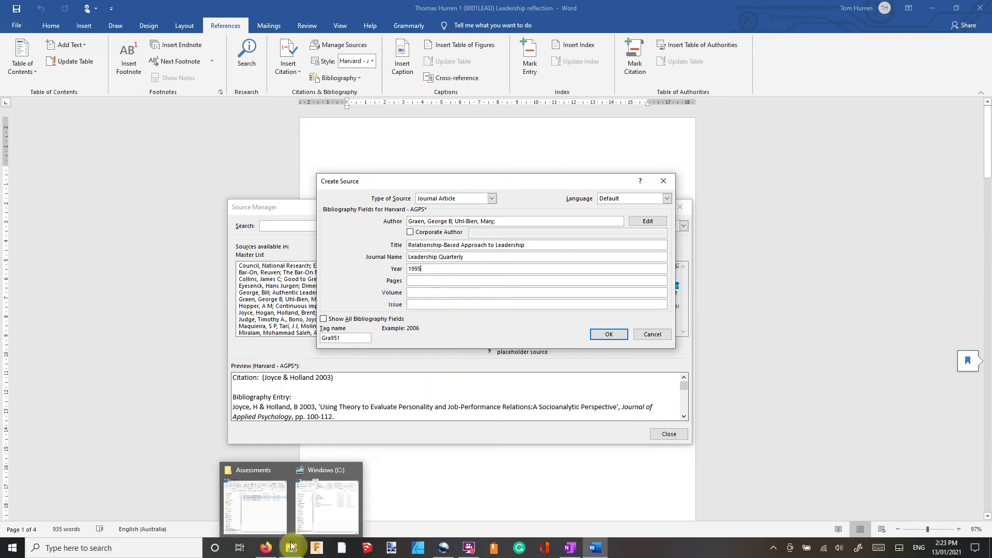
- Copy the page range 219-247 from the article PDF in the browser into the Pages field of Word's new source
{"action": "left_click", "coordinate": [294, 509]}
{"action": "left_click", "coordinate": [390, 368]}
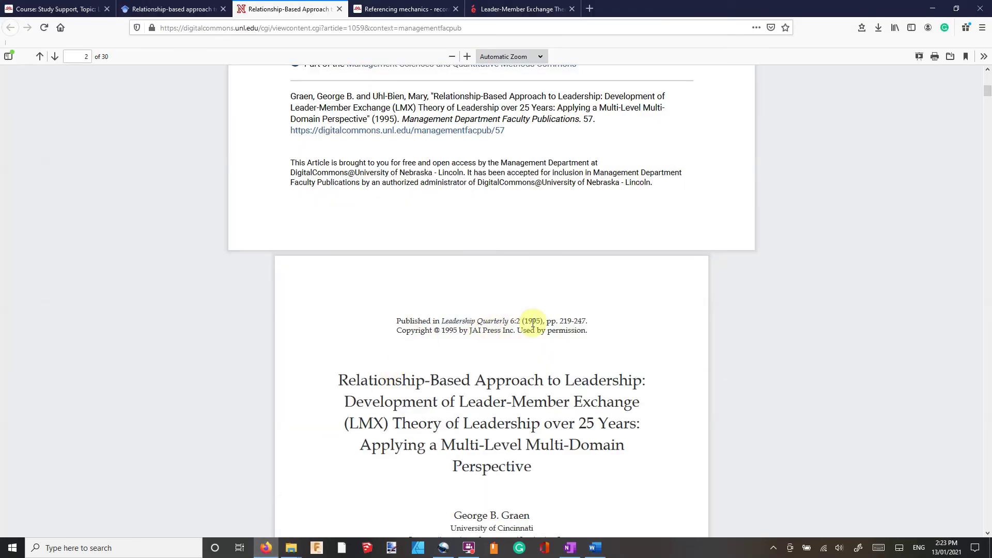
{"action": "left_click_drag", "start_coordinate": [561, 322], "coordinate": [586, 321]}
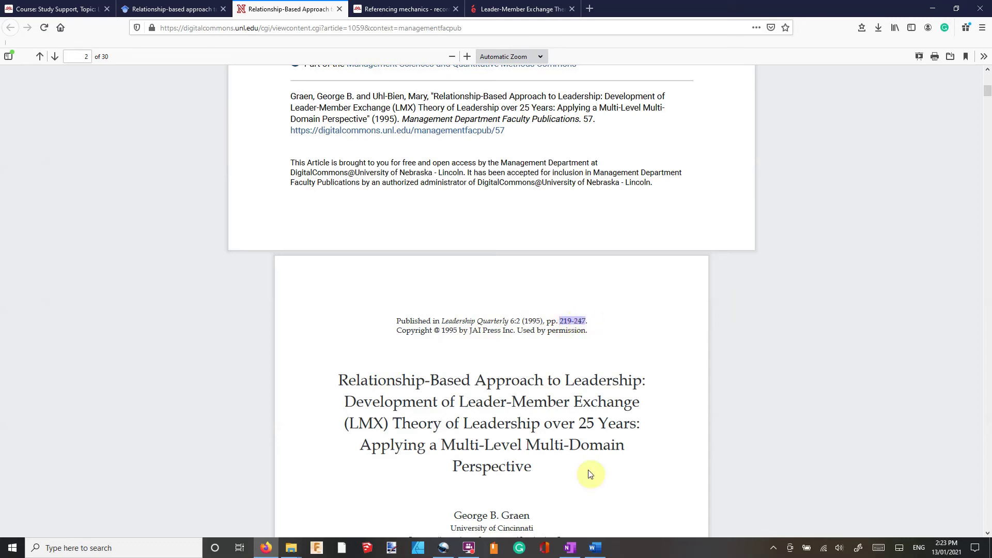
{"action": "left_click", "coordinate": [595, 548]}
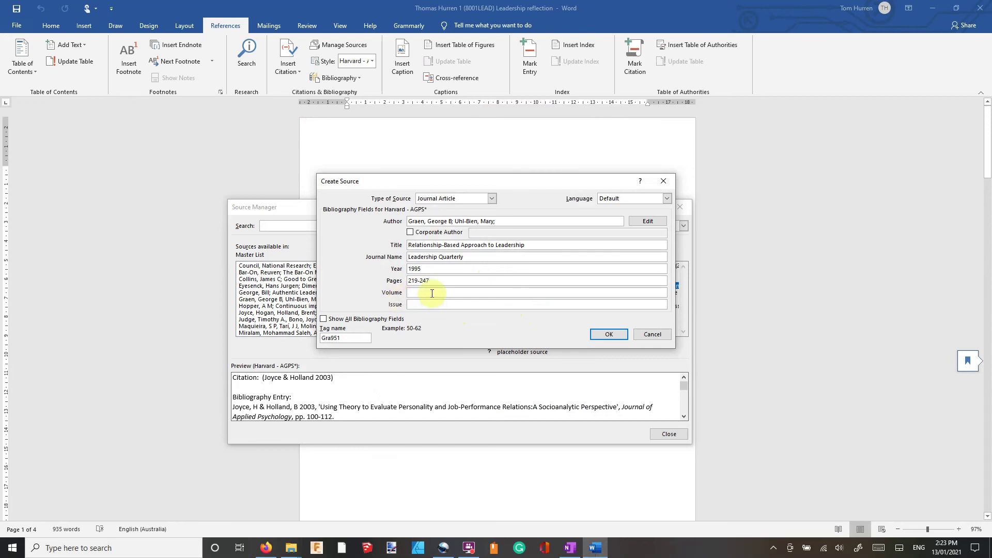
- Check the PDF's publication line, set the source's volume to 6 and issue to 2, and save the source
{"action": "left_click", "coordinate": [274, 547]}
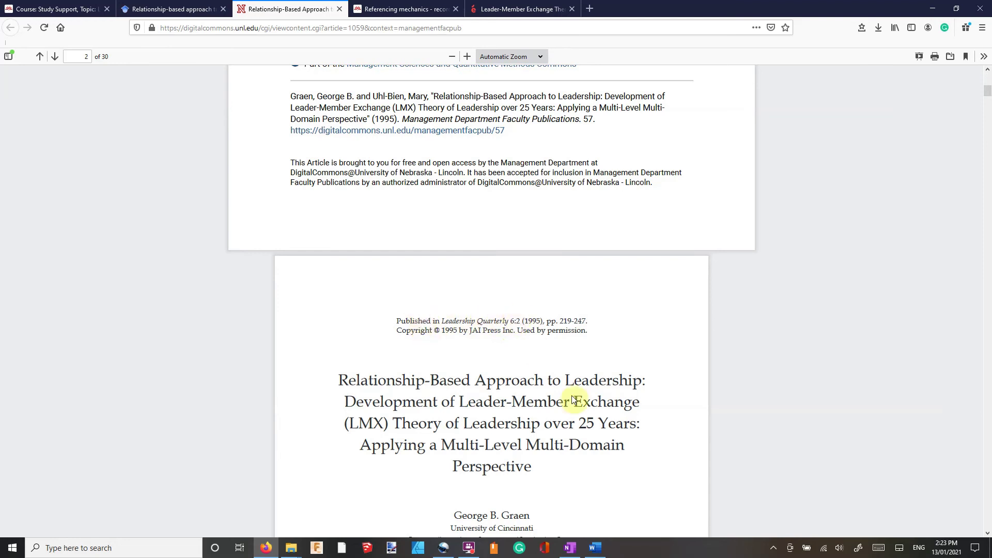
{"action": "left_click", "coordinate": [594, 548]}
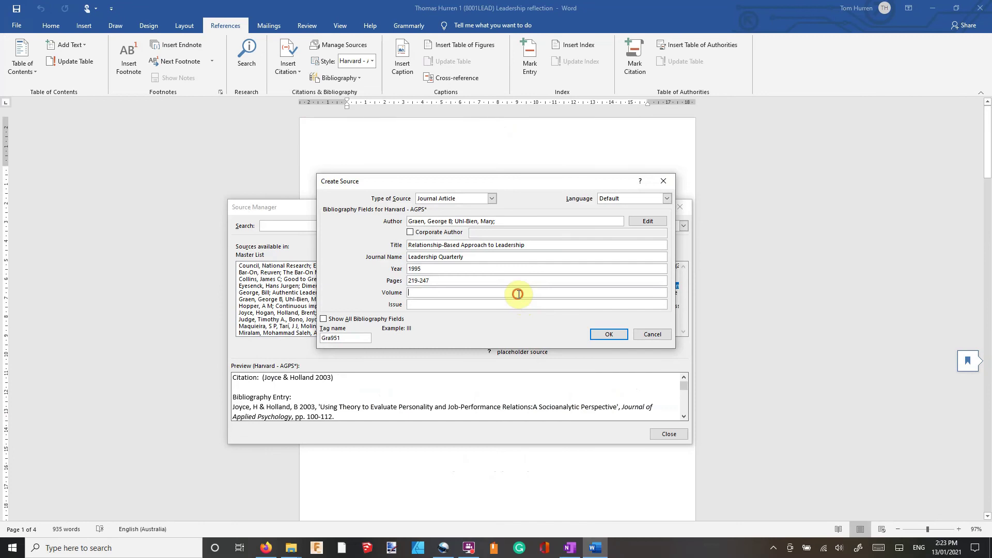
{"action": "type", "text": "6"}
{"action": "key", "text": "Tab"}
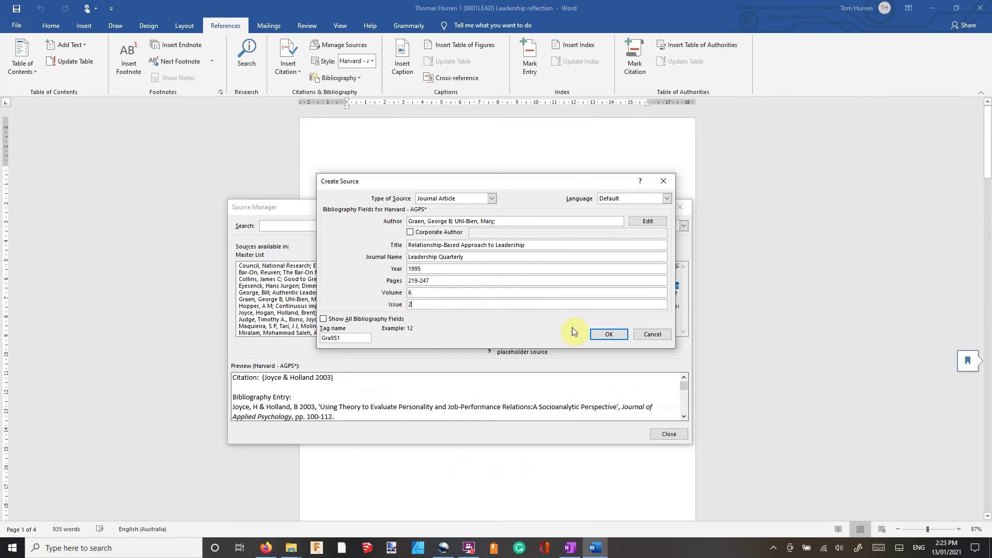
{"action": "left_click", "coordinate": [606, 335]}
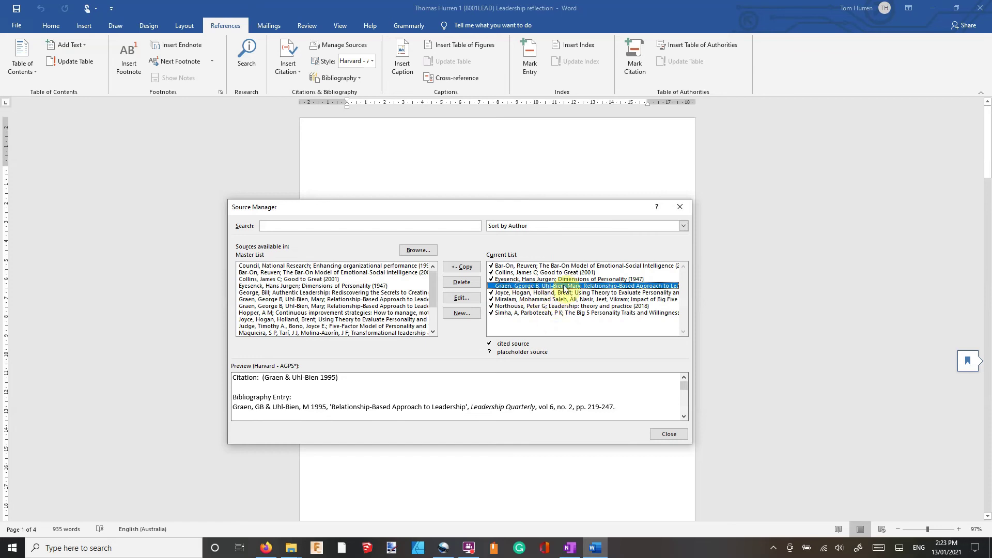
- Preview the 2003 and 2020 journal article sources in the current list and close the Source Manager
{"action": "left_click", "coordinate": [540, 293]}
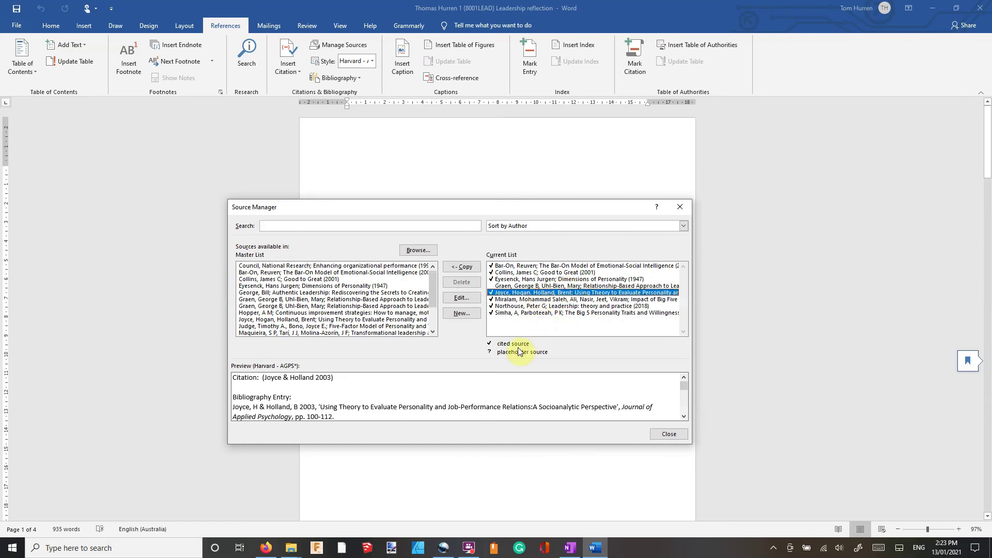
{"action": "left_click", "coordinate": [520, 300]}
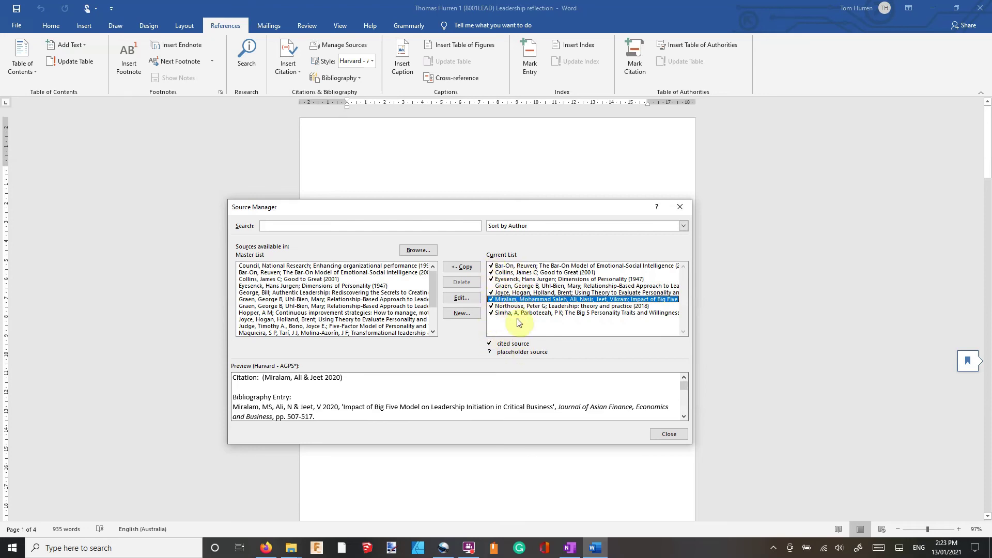
{"action": "left_click", "coordinate": [669, 435]}
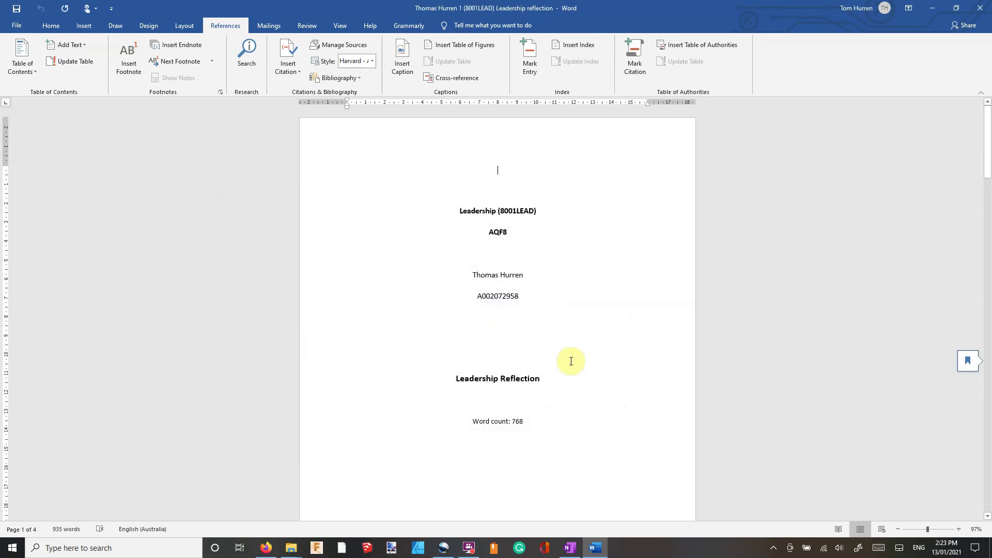
- Delete all the entries below the References heading on the document's last page
{"action": "scroll", "coordinate": [572, 358], "scroll_direction": "down", "scroll_amount": 20}
{"action": "scroll", "coordinate": [703, 230], "scroll_direction": "down", "scroll_amount": 13}
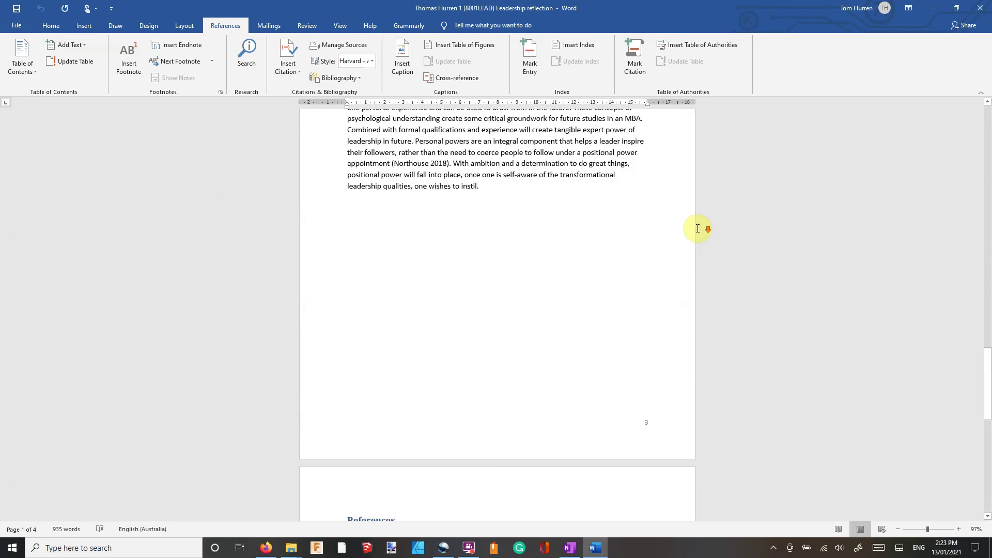
{"action": "scroll", "coordinate": [517, 233], "scroll_direction": "down", "scroll_amount": 1}
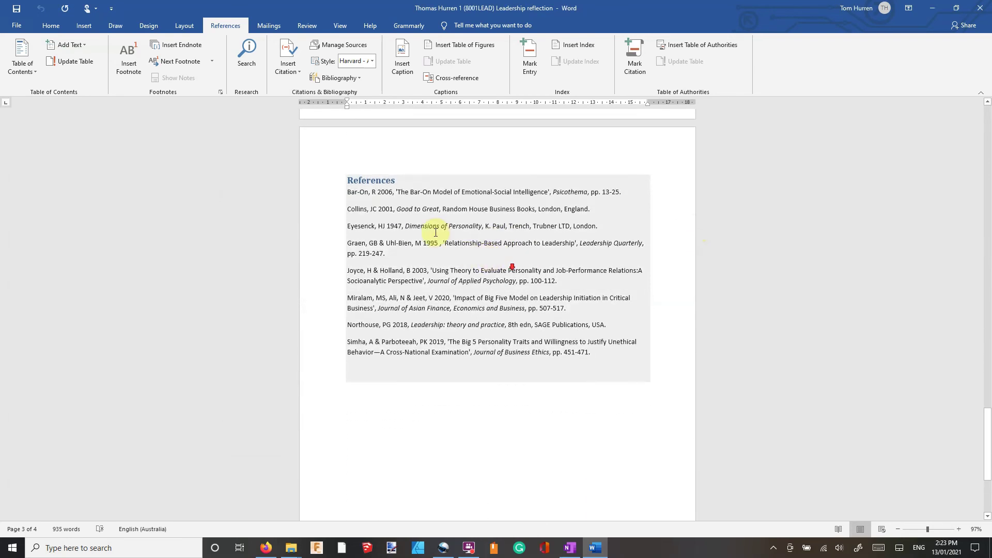
{"action": "left_click", "coordinate": [349, 195]}
{"action": "left_click", "coordinate": [348, 194]}
{"action": "left_click_drag", "start_coordinate": [349, 194], "coordinate": [595, 374]}
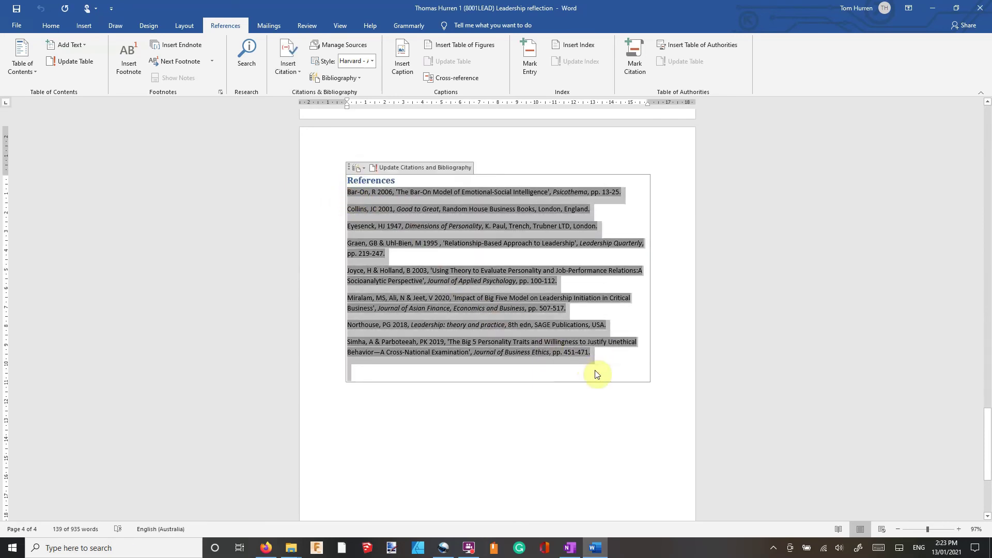
{"action": "key", "text": "Delete"}
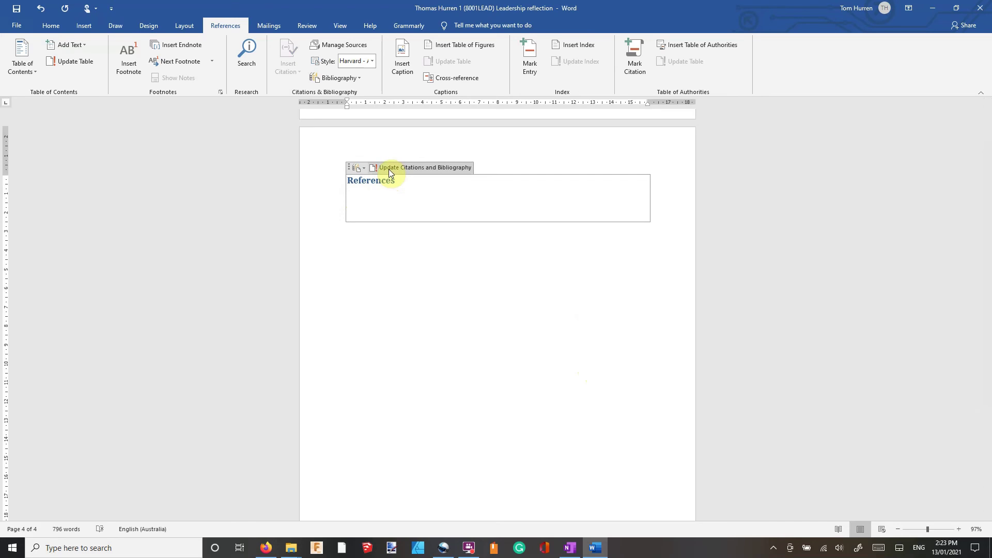
- Regenerate the emptied bibliography block using the built-in Works Cited format
{"action": "left_click", "coordinate": [389, 169]}
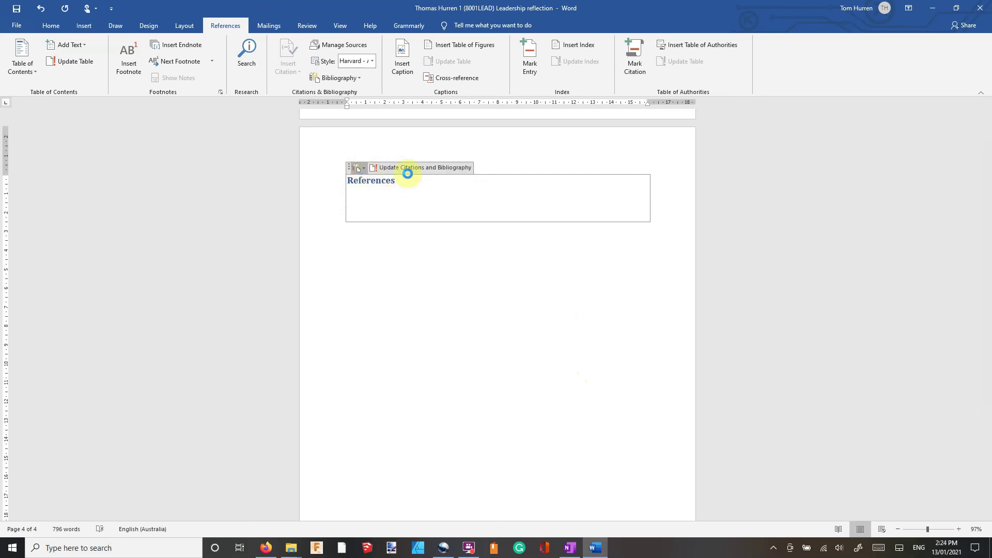
{"action": "left_click", "coordinate": [359, 168]}
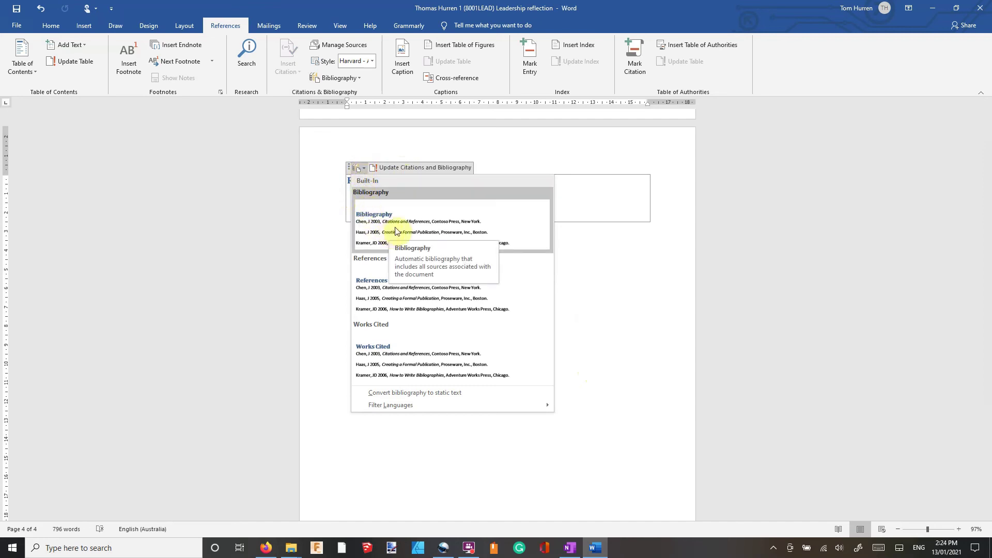
{"action": "left_click", "coordinate": [429, 349]}
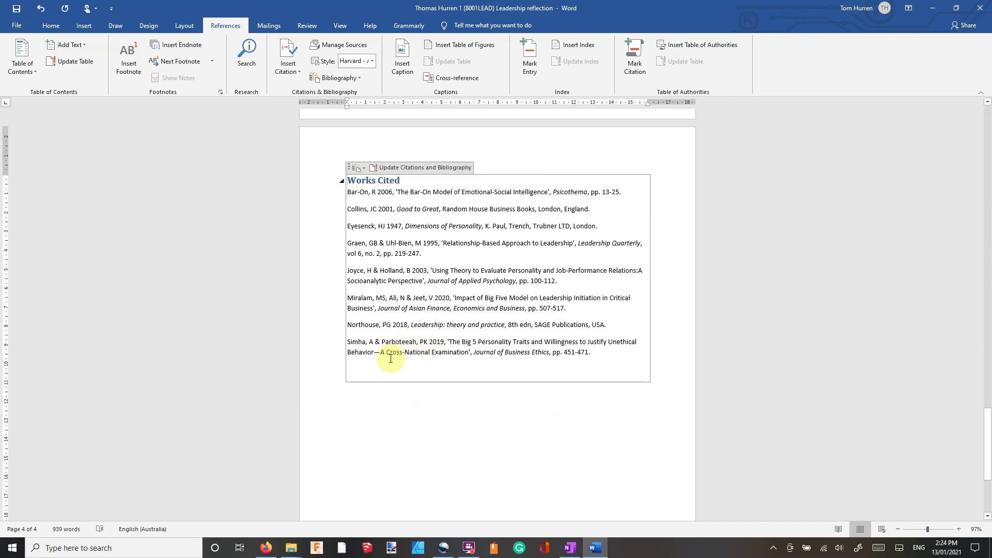
{"action": "left_click", "coordinate": [445, 252], "text": "shift"}
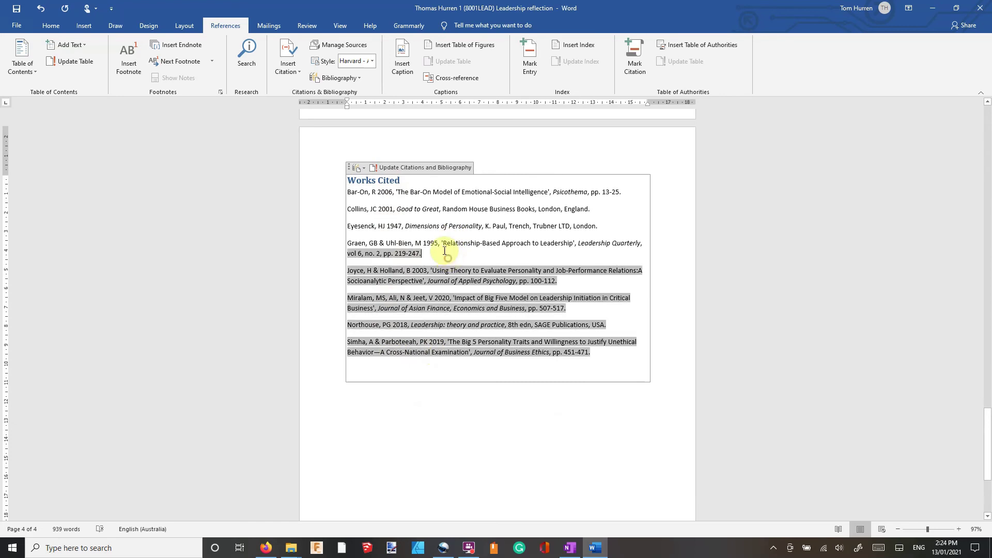
{"action": "left_click", "coordinate": [547, 371]}
{"action": "left_click_drag", "start_coordinate": [457, 367], "coordinate": [419, 261]}
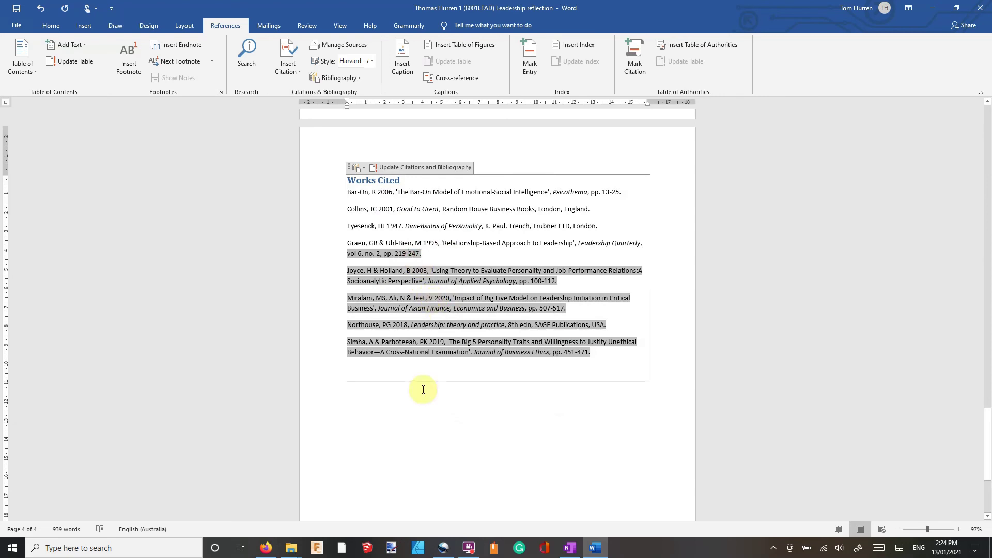
{"action": "left_click", "coordinate": [435, 411]}
- Delete the 2018 citation after "appointment" in the final body paragraph and retype the end of that word
{"action": "scroll", "coordinate": [437, 408], "scroll_direction": "up", "scroll_amount": 15}
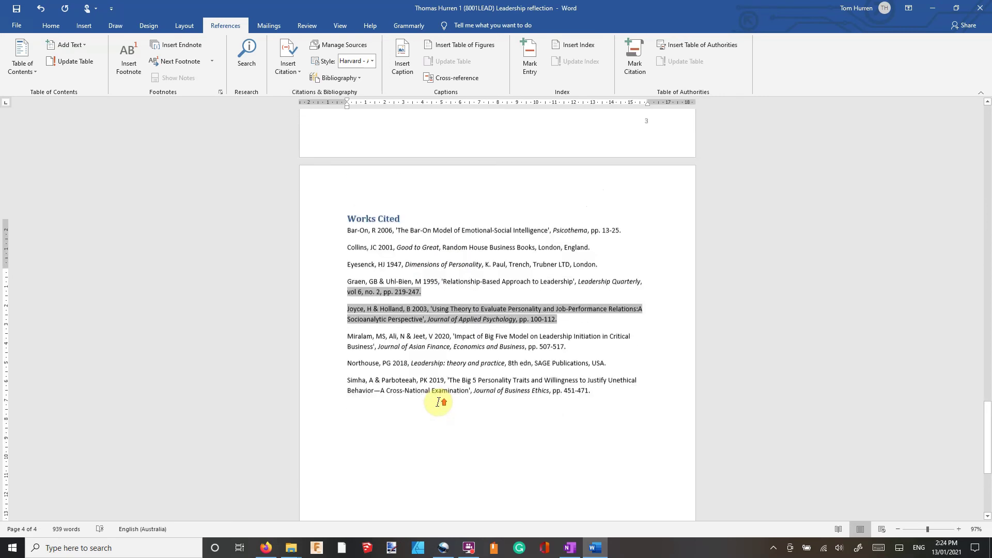
{"action": "left_click", "coordinate": [437, 360]}
{"action": "left_click", "coordinate": [506, 337]}
{"action": "key", "text": "shift+Left"}
{"action": "key", "text": "shift+Left"}
{"action": "key", "text": "shift+Left"}
{"action": "key", "text": "shift+Left"}
{"action": "key", "text": "shift+Left"}
{"action": "key", "text": "shift+Left"}
{"action": "key", "text": "shift+Left"}
{"action": "key", "text": "shift+Left"}
{"action": "key", "text": "shift+Left"}
{"action": "key", "text": "shift+Left"}
{"action": "key", "text": "shift+Left"}
{"action": "key", "text": "shift+Left"}
{"action": "key", "text": "shift+Left"}
{"action": "key", "text": "shift+Left"}
{"action": "key", "text": "shift+Left"}
{"action": "key", "text": "shift+Left"}
{"action": "key", "text": "shift+Left"}
{"action": "key", "text": "shift+Left"}
{"action": "key", "text": "BackSpace"}
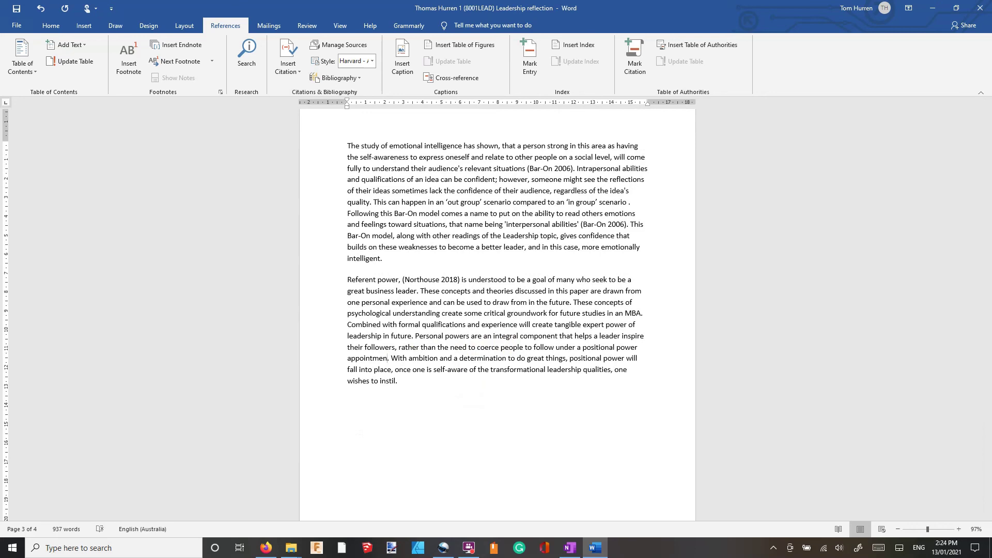
{"action": "type", "text": "s"}
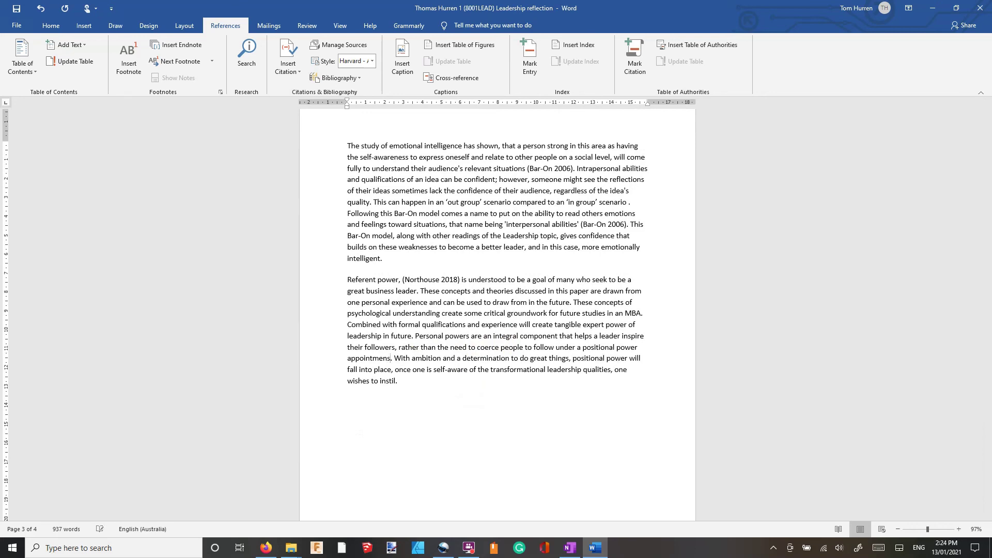
- Insert a citation of "Leadership: theory and practice" (2018) at the spot of the deleted one in the final body paragraph
{"action": "scroll", "coordinate": [442, 362], "scroll_direction": "down", "scroll_amount": 4}
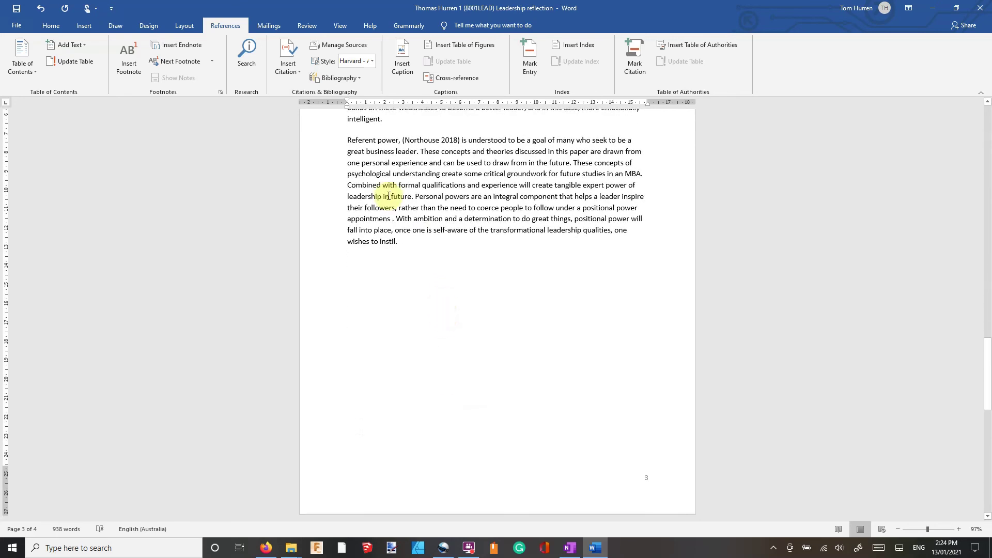
{"action": "left_click", "coordinate": [286, 74]}
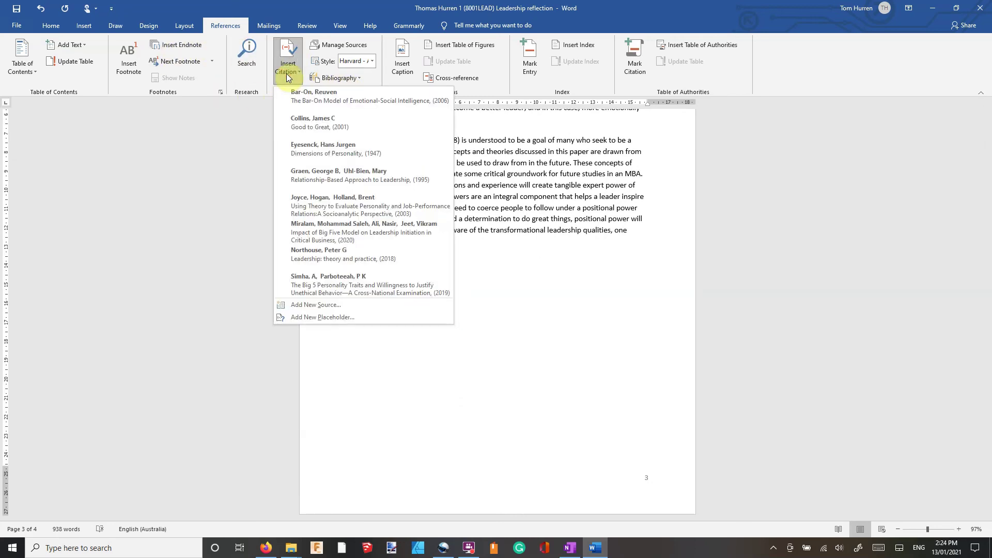
{"action": "left_click", "coordinate": [347, 258]}
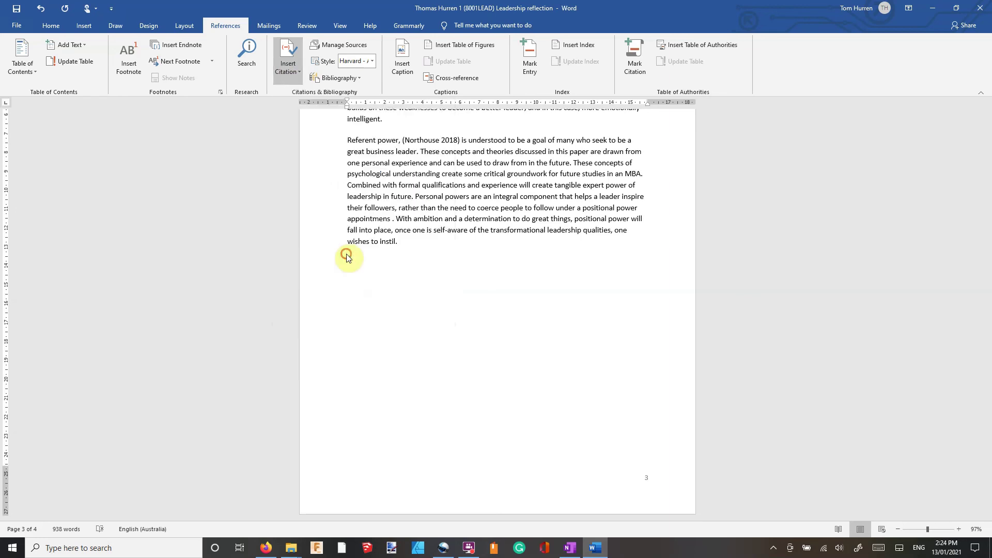
- View the source details behind the newly inserted 2018 book citation and cancel the editing dialog
{"action": "left_click", "coordinate": [455, 221]}
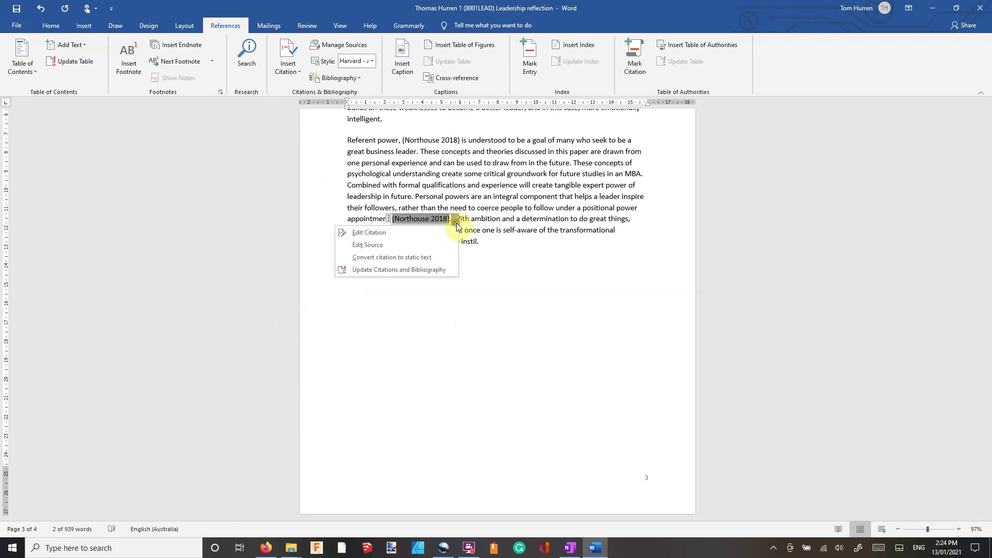
{"action": "left_click", "coordinate": [395, 245]}
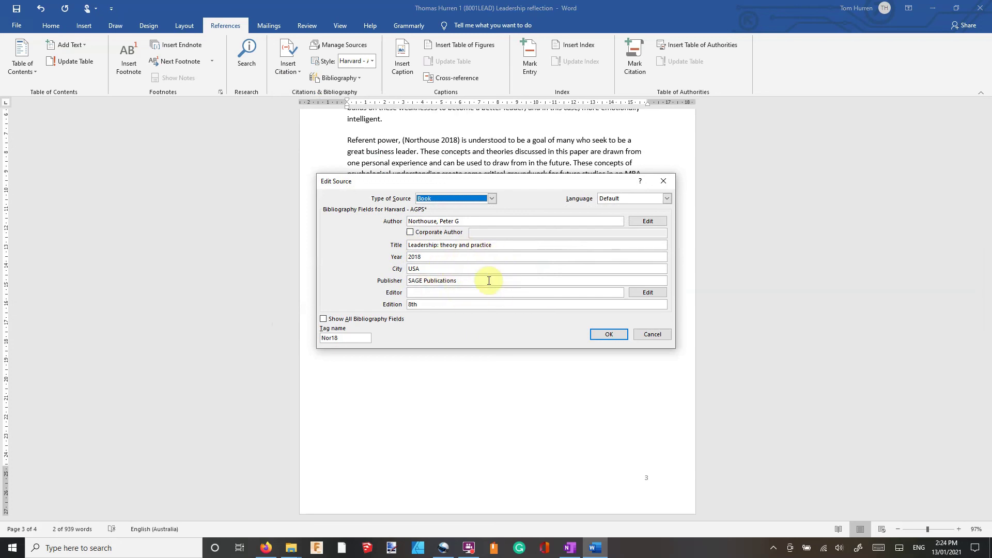
{"action": "left_click", "coordinate": [651, 334]}
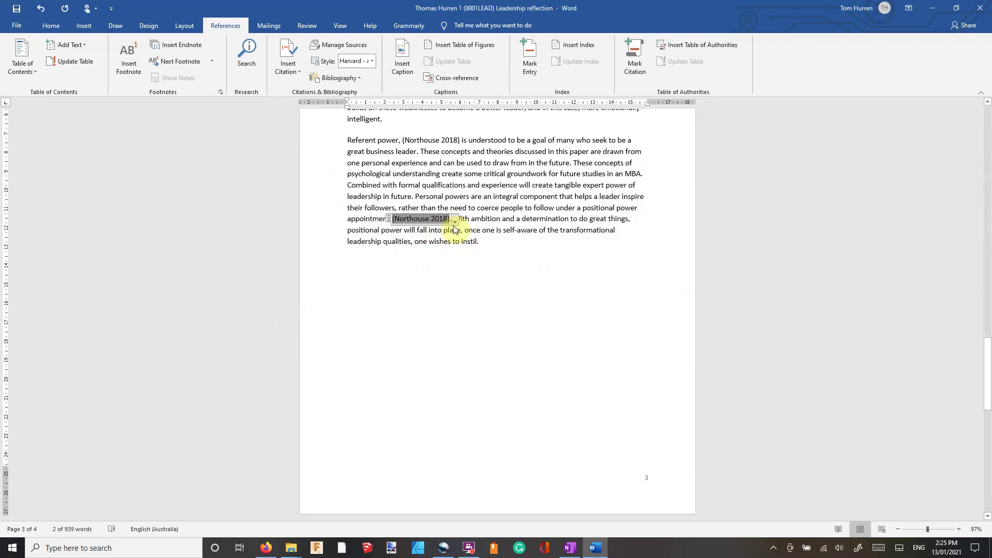
- Try converting the inserted 2018 citation to static text and undo the conversion
{"action": "left_click", "coordinate": [455, 222]}
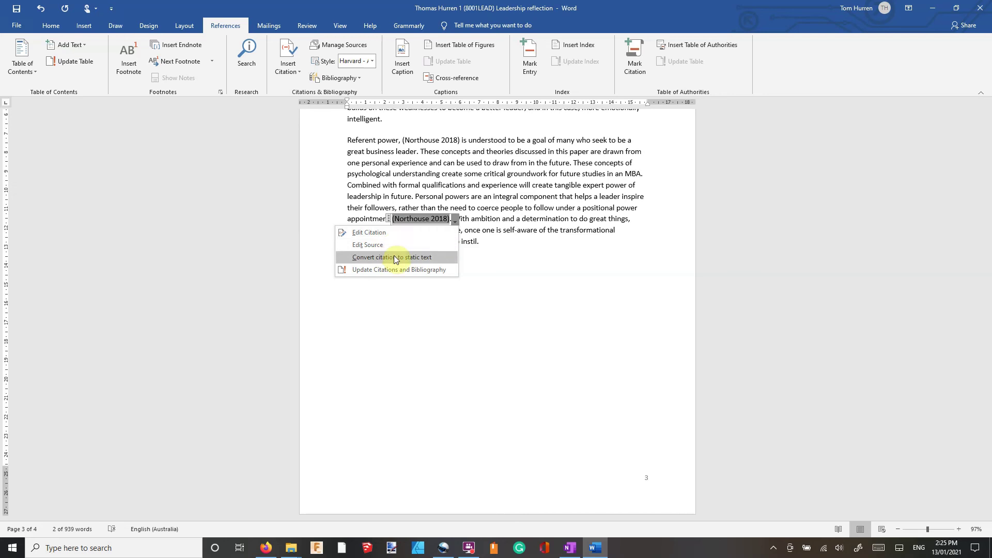
{"action": "left_click", "coordinate": [423, 258]}
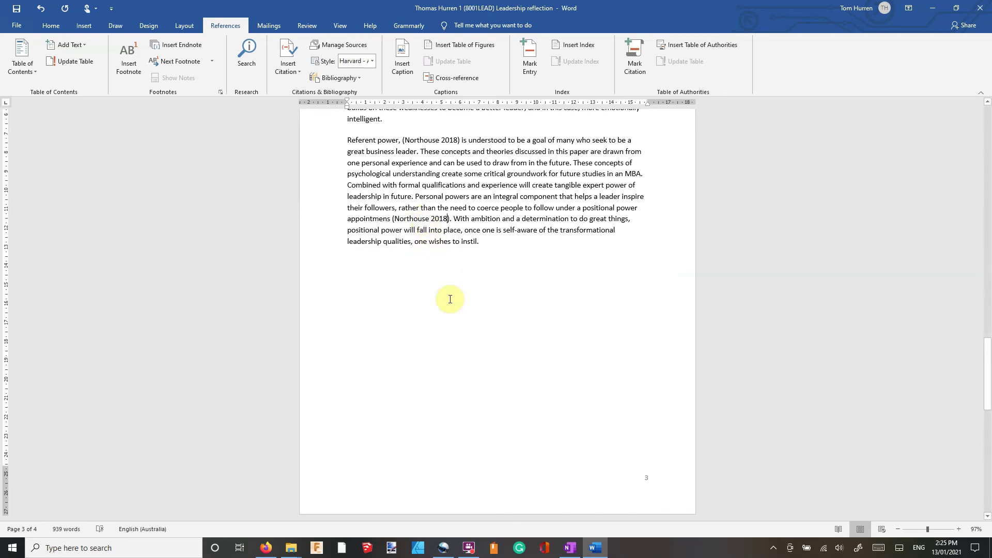
{"action": "key", "text": "ctrl+z"}
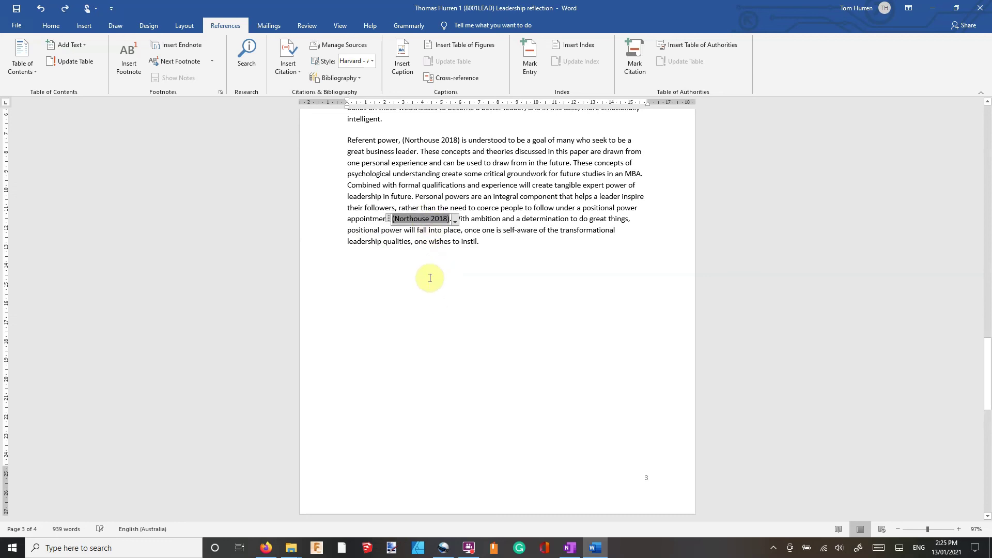
- Look over the inserted citation's options, including Update Citations and Bibliography, and return to the Works Cited list
{"action": "left_click", "coordinate": [455, 222]}
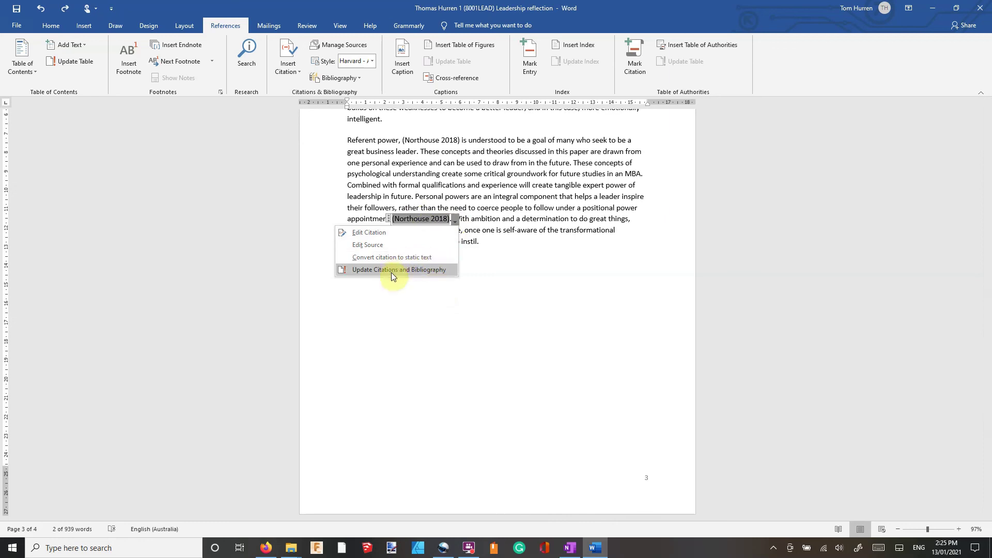
{"action": "left_click", "coordinate": [477, 242]}
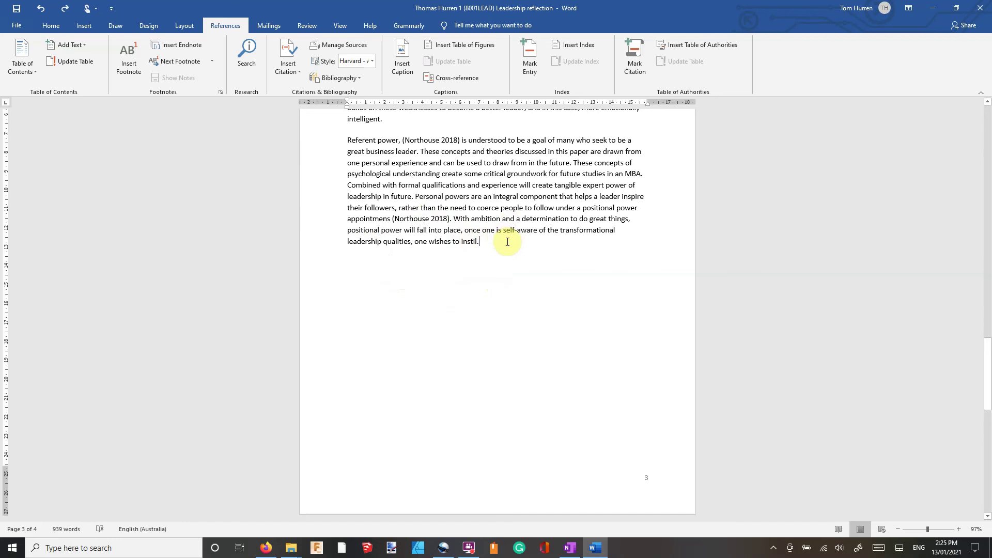
{"action": "right_click", "coordinate": [455, 221]}
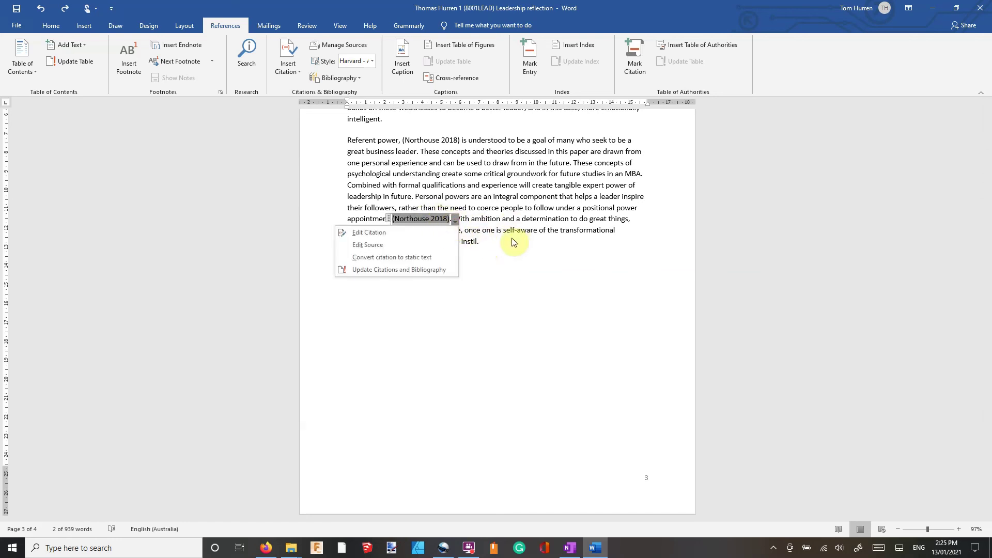
{"action": "scroll", "coordinate": [488, 404], "scroll_direction": "down", "scroll_amount": 8}
{"action": "scroll", "coordinate": [492, 358], "scroll_direction": "down", "scroll_amount": 3}
{"action": "left_click", "coordinate": [433, 297]}
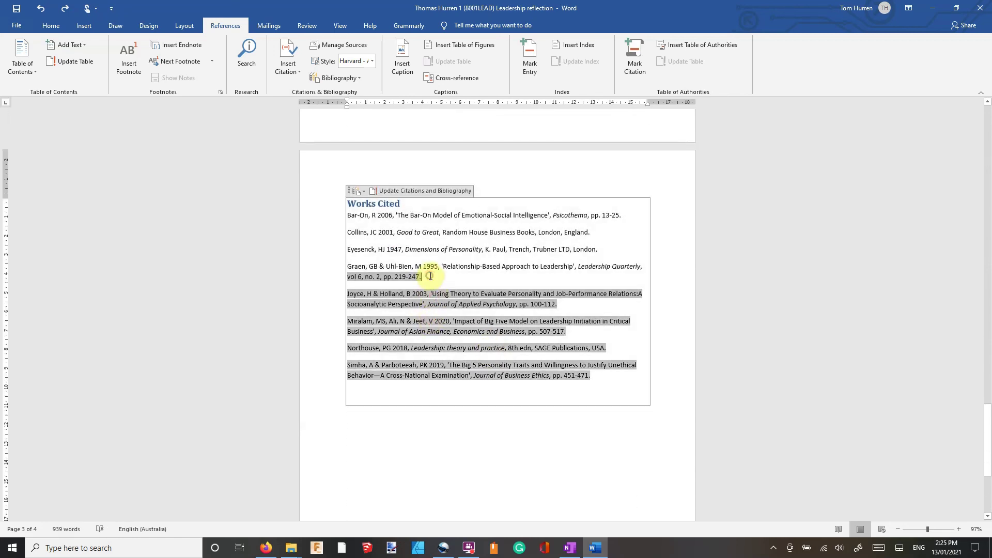
- Update the citations and bibliography for the Works Cited list on the last page
{"action": "left_click", "coordinate": [491, 177]}
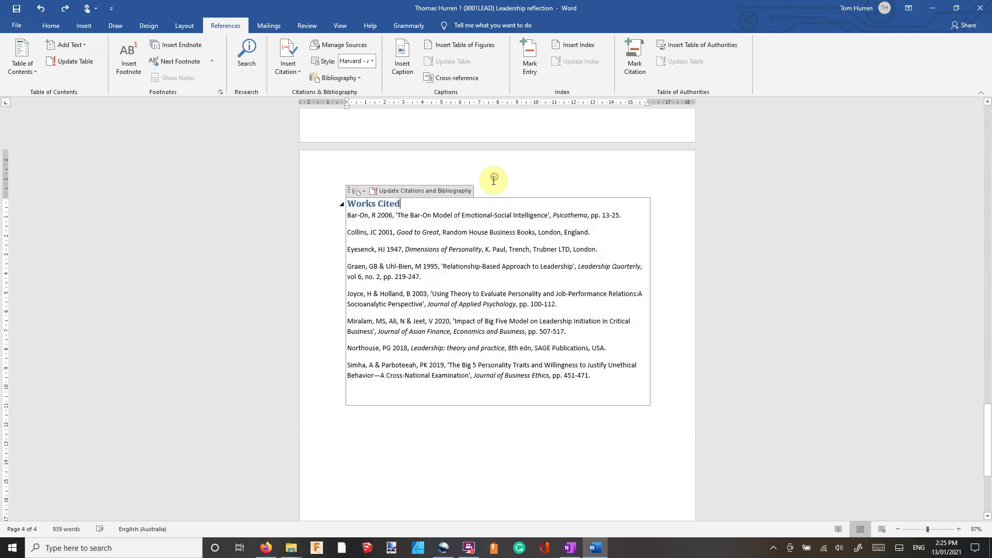
{"action": "scroll", "coordinate": [485, 186], "scroll_direction": "up", "scroll_amount": 1}
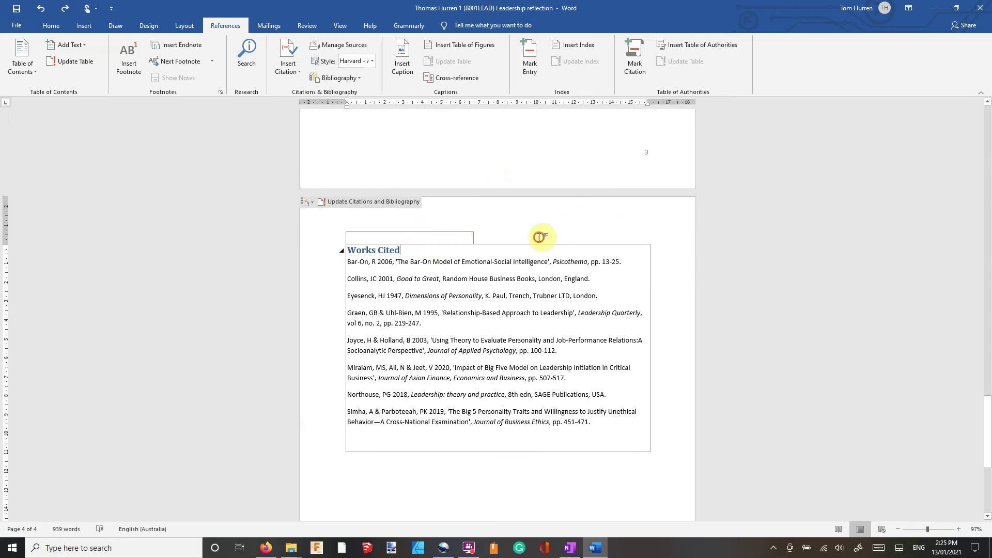
{"action": "left_click", "coordinate": [438, 279]}
{"action": "left_click", "coordinate": [429, 237]}
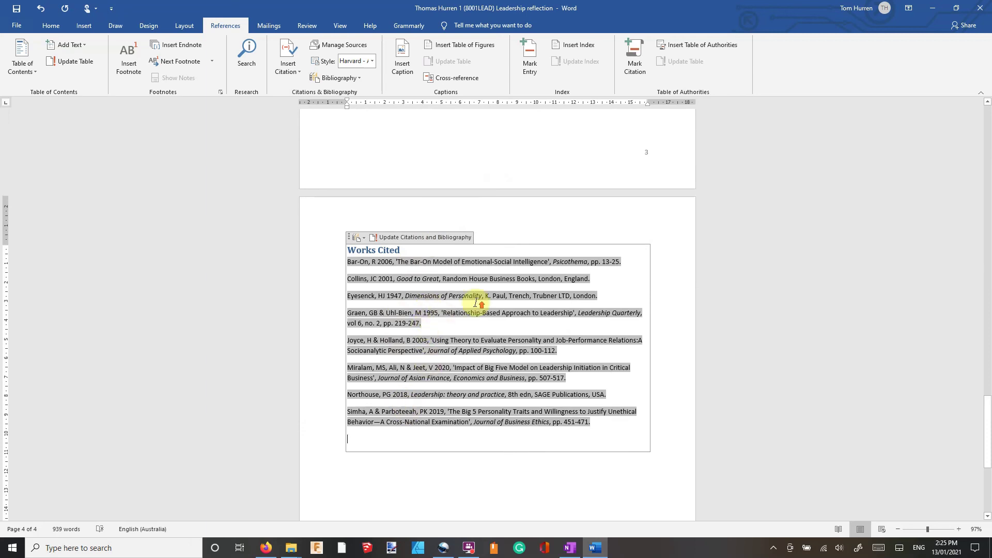
- Write a short sample sentence below the final body paragraph and cite "Relationship-Based Approach to Leadership" (1995) at its end
{"action": "scroll", "coordinate": [476, 304], "scroll_direction": "up", "scroll_amount": 10}
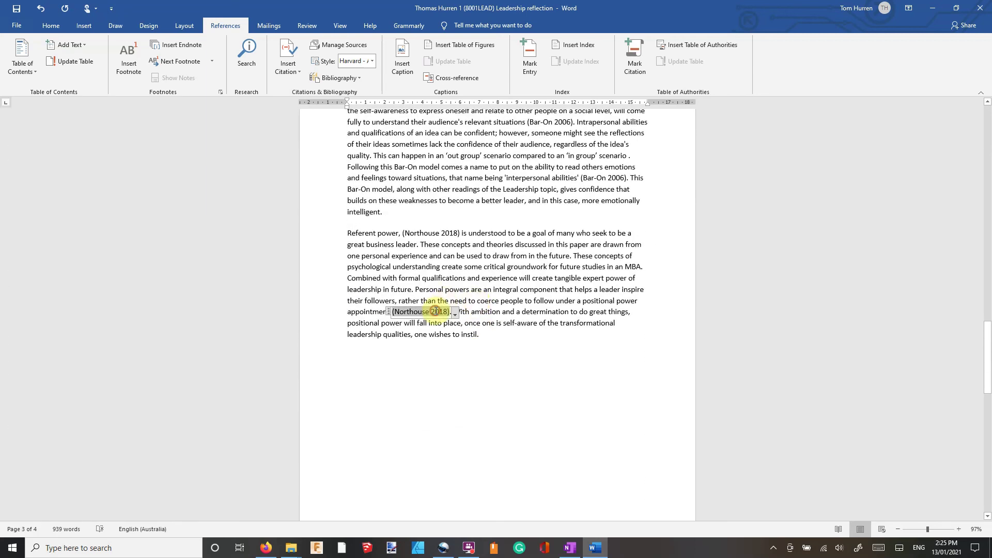
{"action": "left_click", "coordinate": [455, 314]}
{"action": "left_click", "coordinate": [455, 313]}
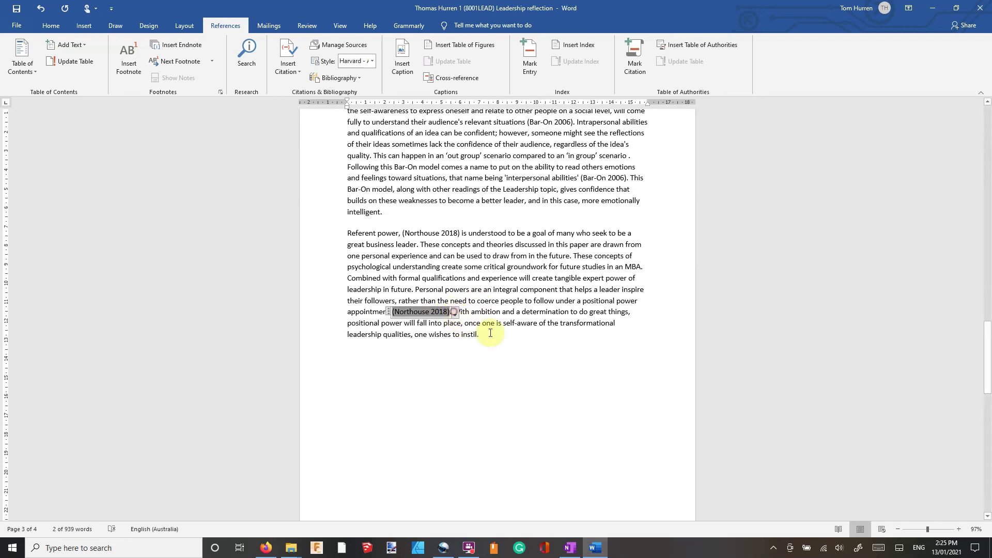
{"action": "left_click", "coordinate": [540, 359]}
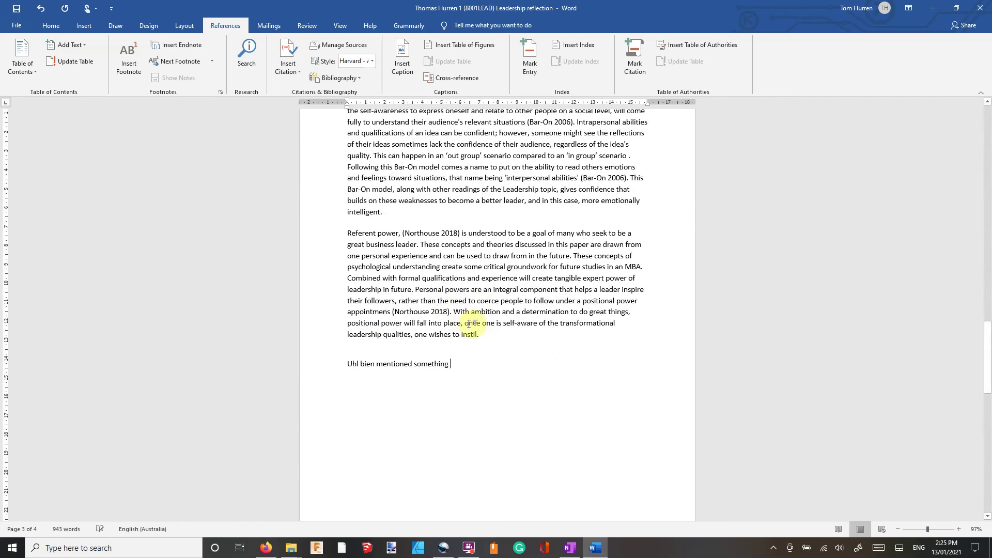
{"action": "left_click", "coordinate": [294, 64]}
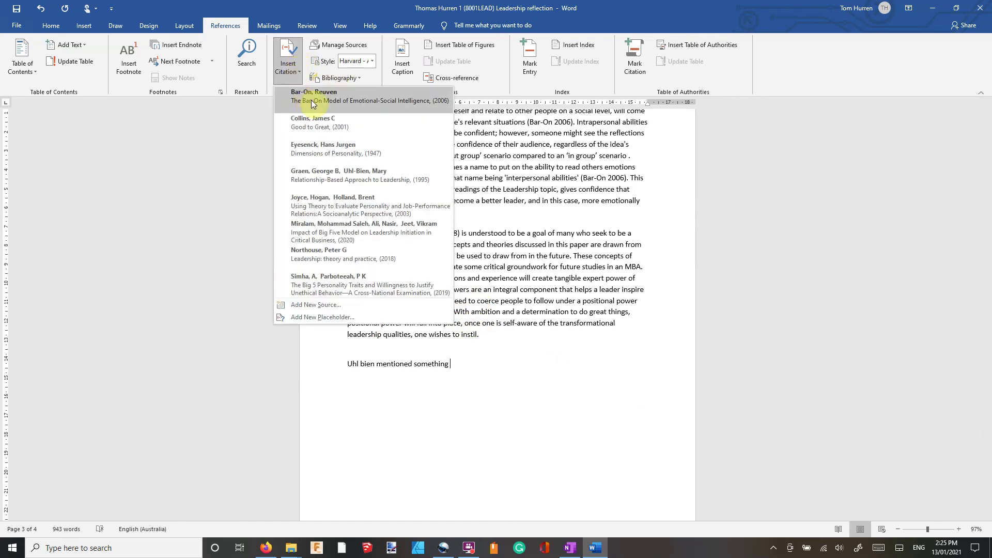
{"action": "left_click", "coordinate": [325, 177]}
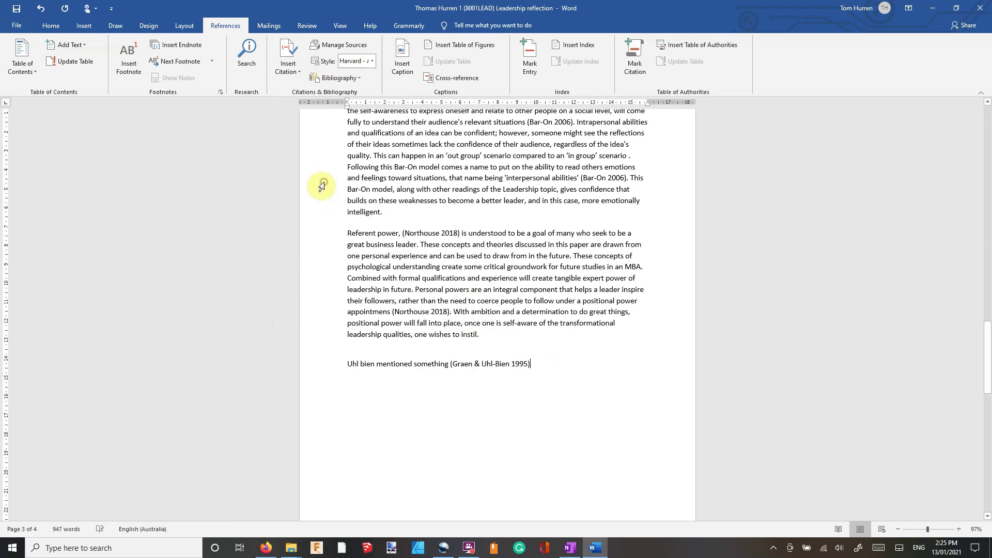
- Update the citations and bibliography from the new 1995 citation and check the Works Cited list
{"action": "left_click", "coordinate": [521, 363]}
{"action": "left_click", "coordinate": [536, 370]}
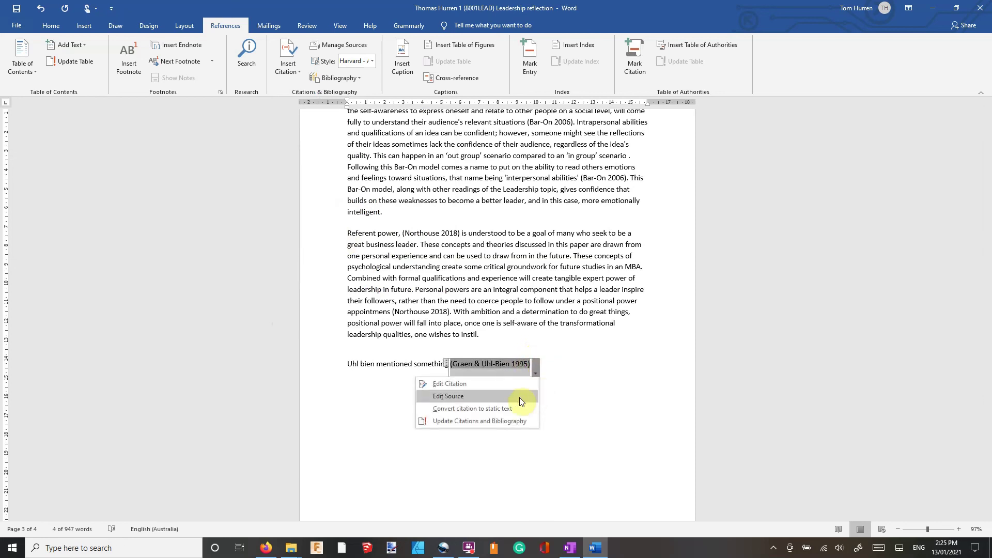
{"action": "left_click", "coordinate": [504, 419]}
{"action": "scroll", "coordinate": [561, 412], "scroll_direction": "down", "scroll_amount": 8}
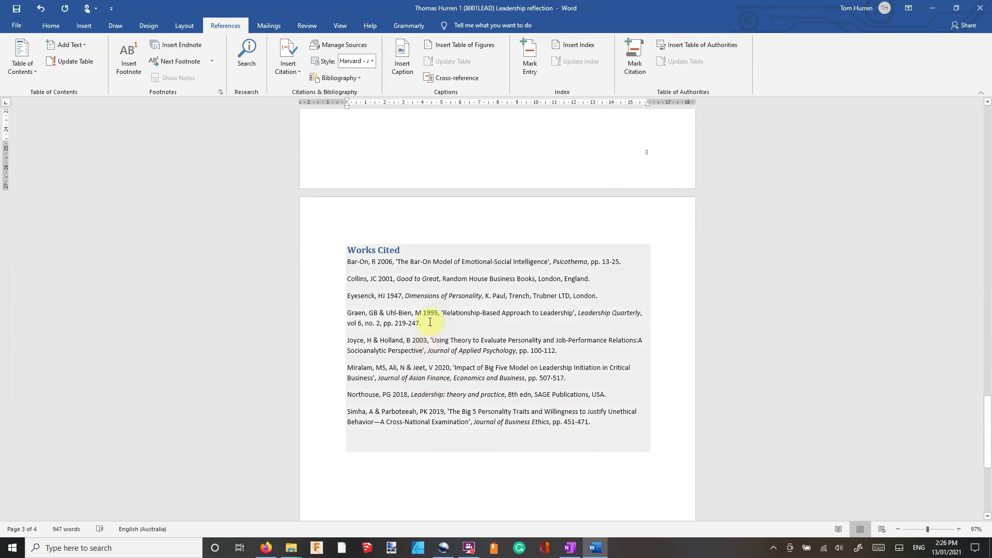
- Delete the sample sentence and its 1995 citation below the final body paragraph
{"action": "scroll", "coordinate": [434, 320], "scroll_direction": "up", "scroll_amount": 8}
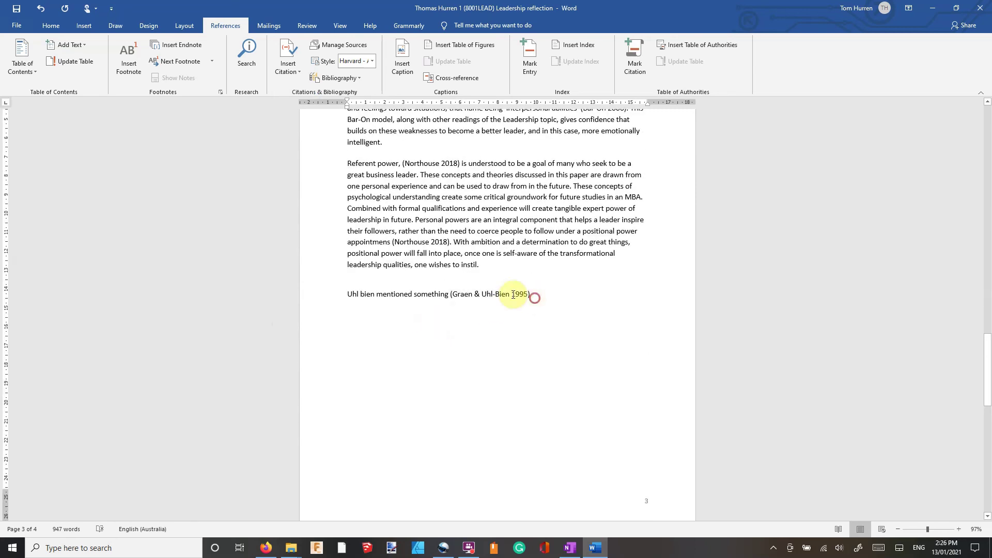
{"action": "left_click_drag", "start_coordinate": [535, 298], "coordinate": [354, 283]}
{"action": "key", "text": "BackSpace"}
{"action": "key", "text": "BackSpace"}
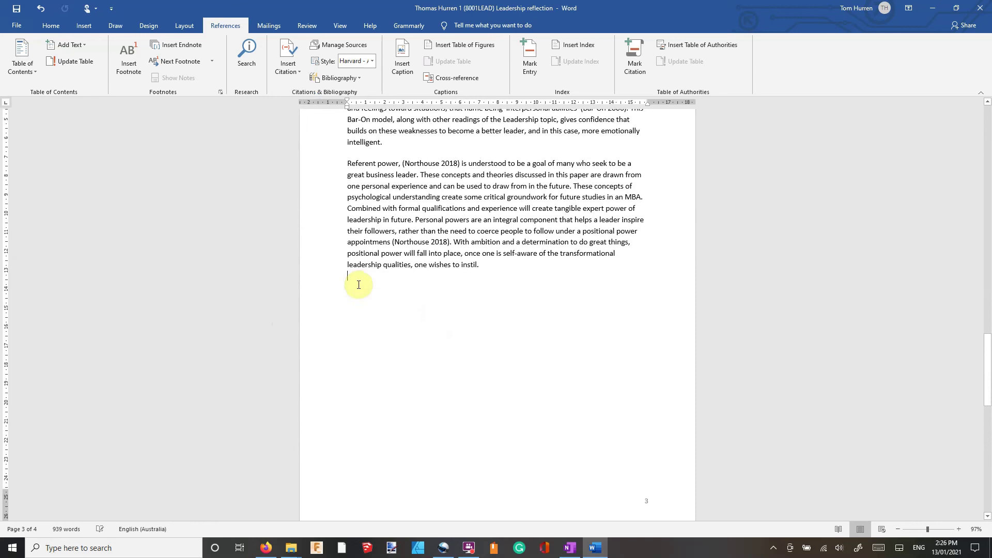
- Switch the Works Cited list to the built-in References bibliography format
{"action": "scroll", "coordinate": [414, 303], "scroll_direction": "down", "scroll_amount": 9}
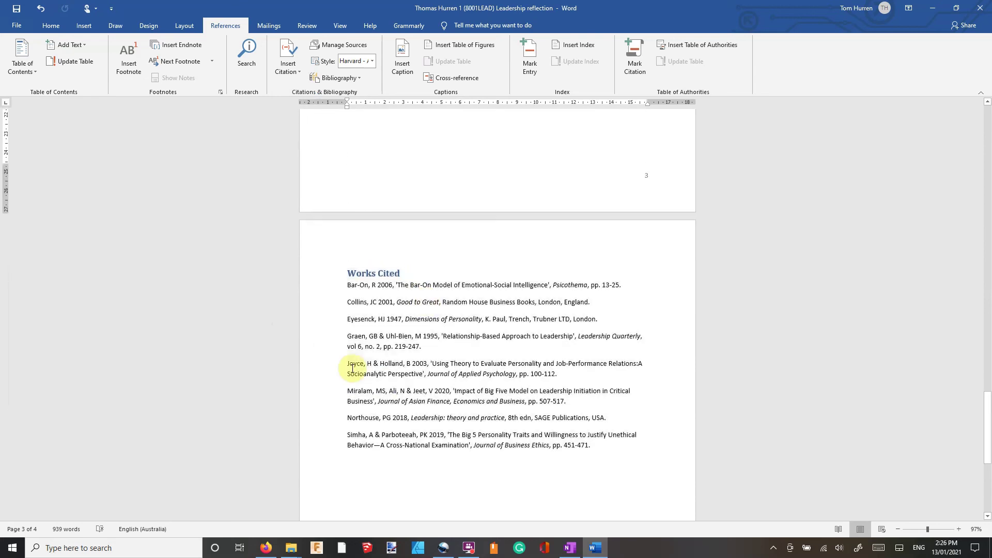
{"action": "left_click", "coordinate": [401, 274]}
{"action": "left_click", "coordinate": [361, 262]}
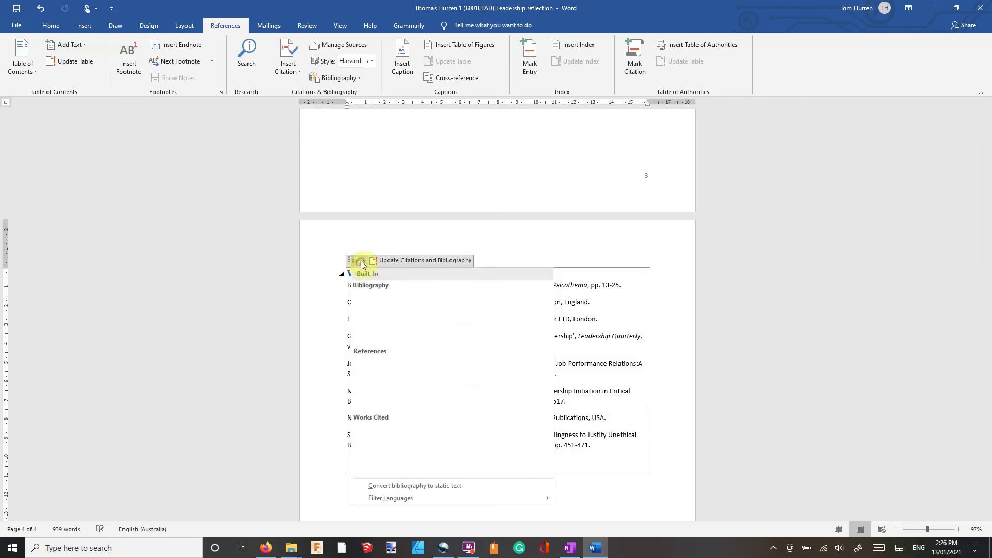
{"action": "left_click", "coordinate": [389, 349]}
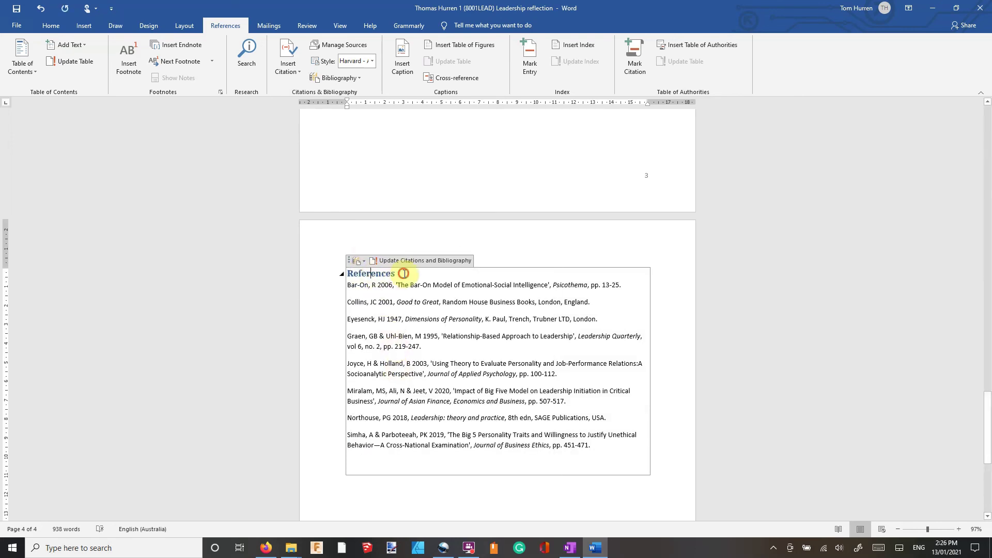
{"action": "left_click", "coordinate": [464, 346]}
{"action": "key", "text": "ctrl+shift+End"}
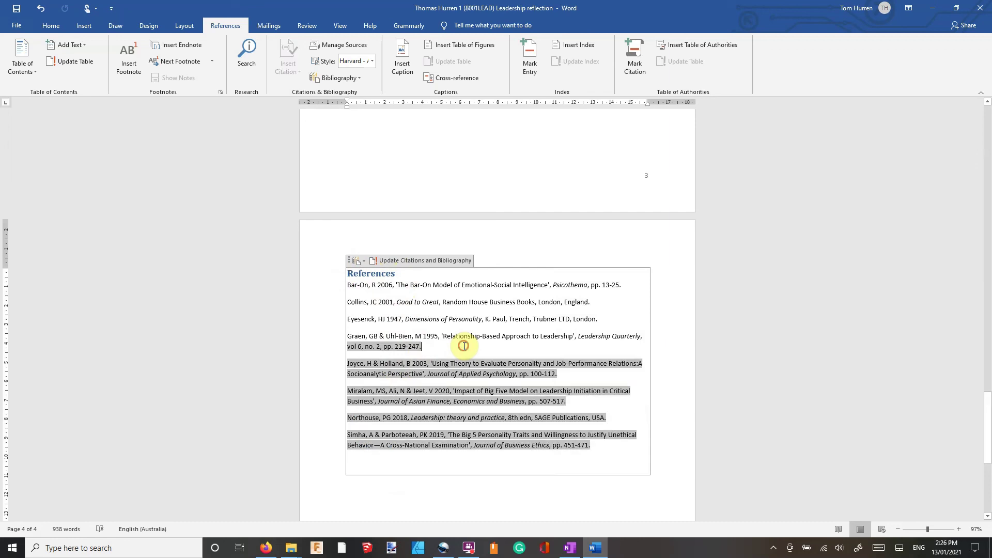
{"action": "left_click", "coordinate": [601, 451]}
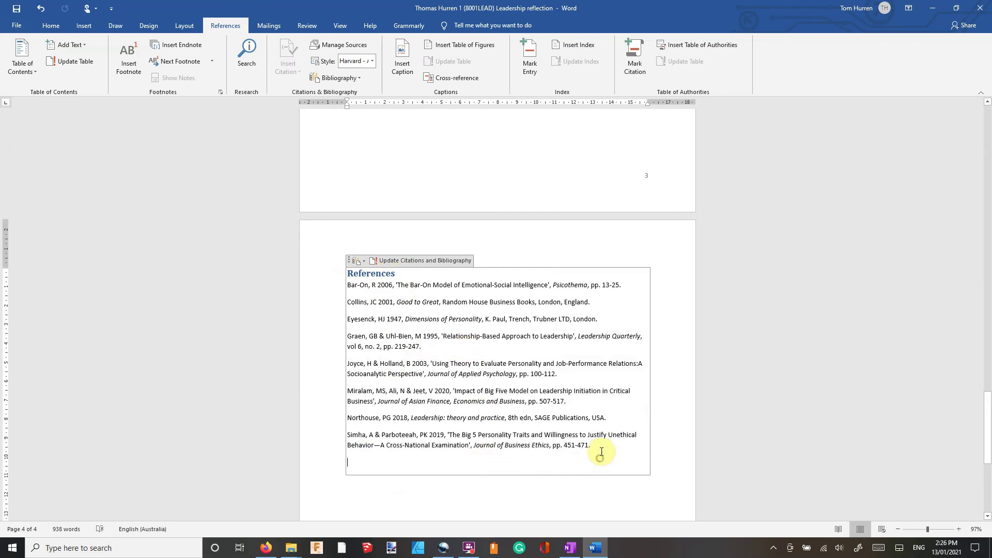
{"action": "scroll", "coordinate": [711, 427], "scroll_direction": "up", "scroll_amount": 8}
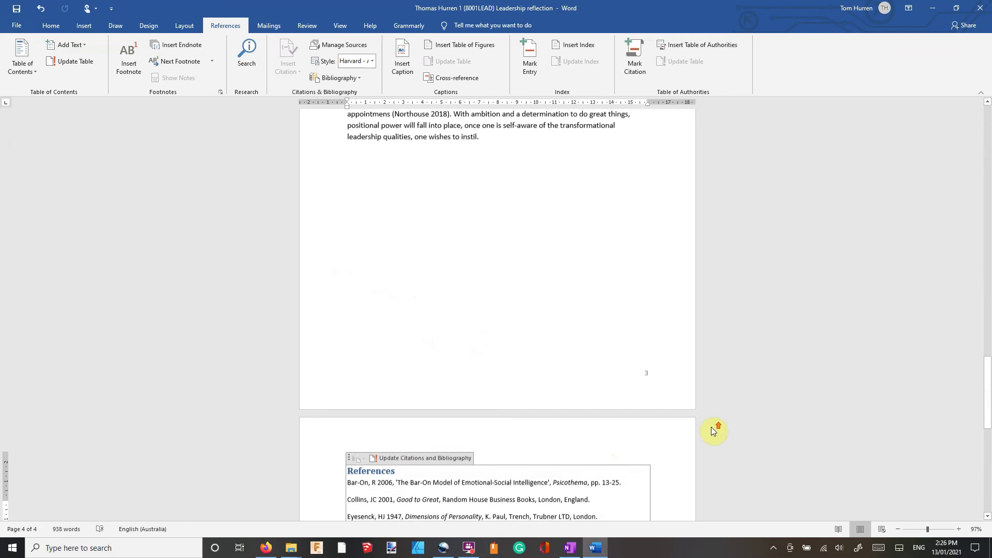
{"action": "scroll", "coordinate": [710, 435], "scroll_direction": "down", "scroll_amount": 4}
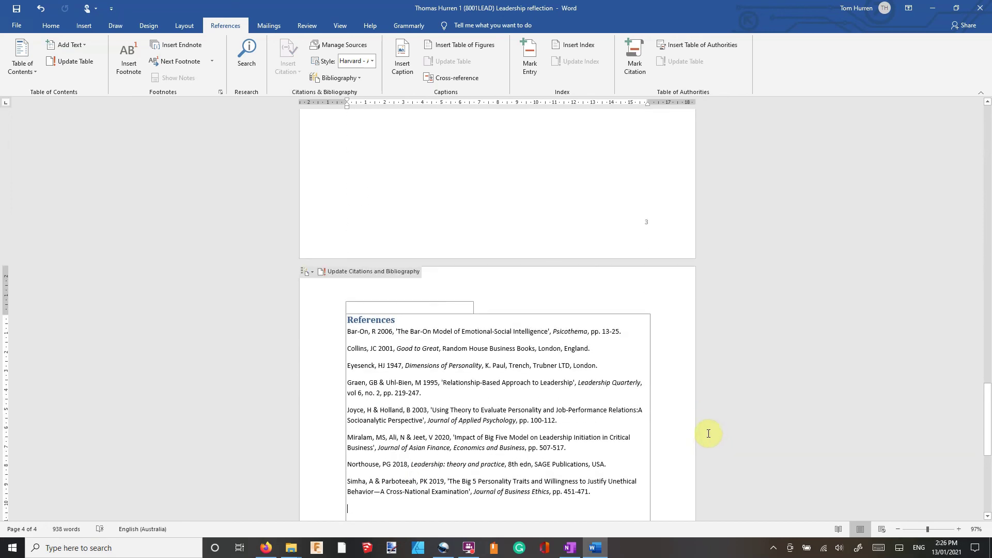